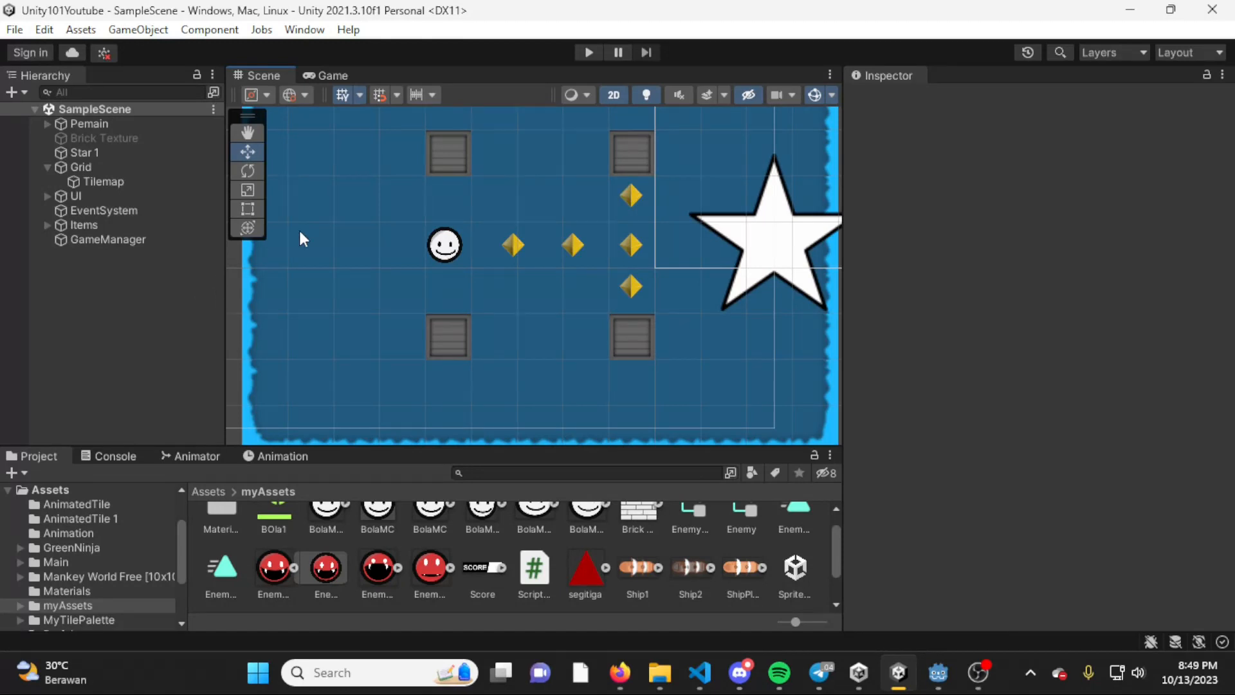
Step: Create an empty game object in the scene and name it Enemy
right_click(163, 218)
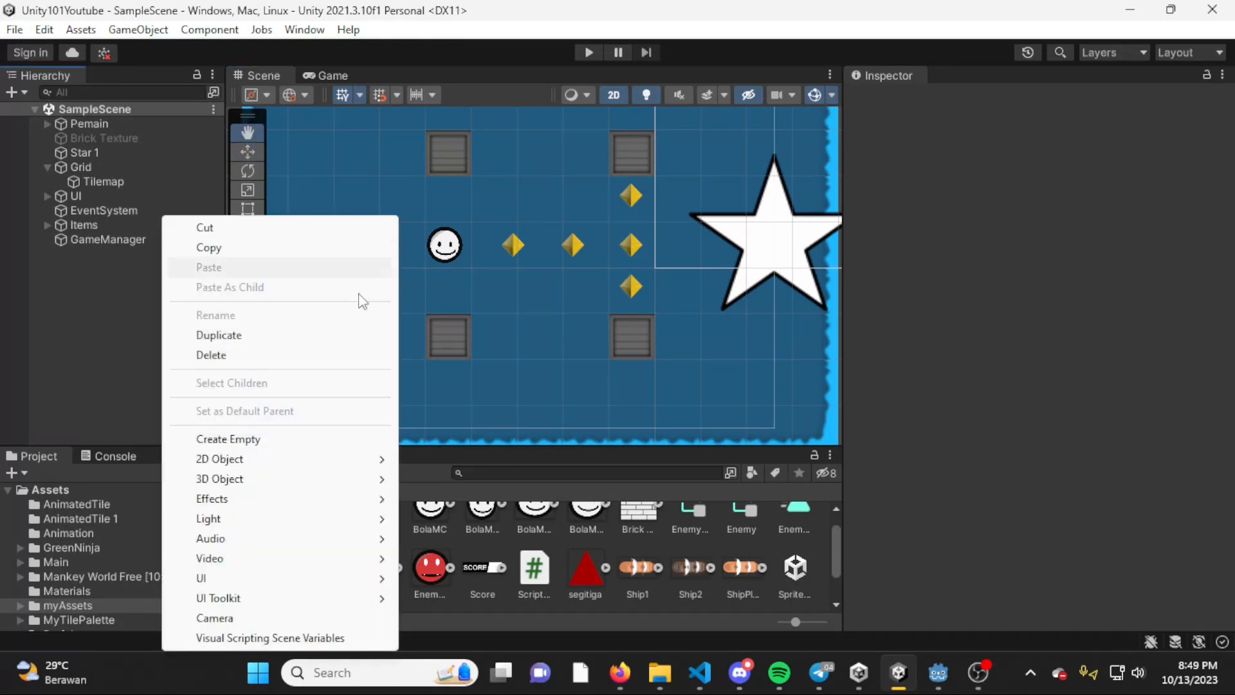
left_click(255, 440)
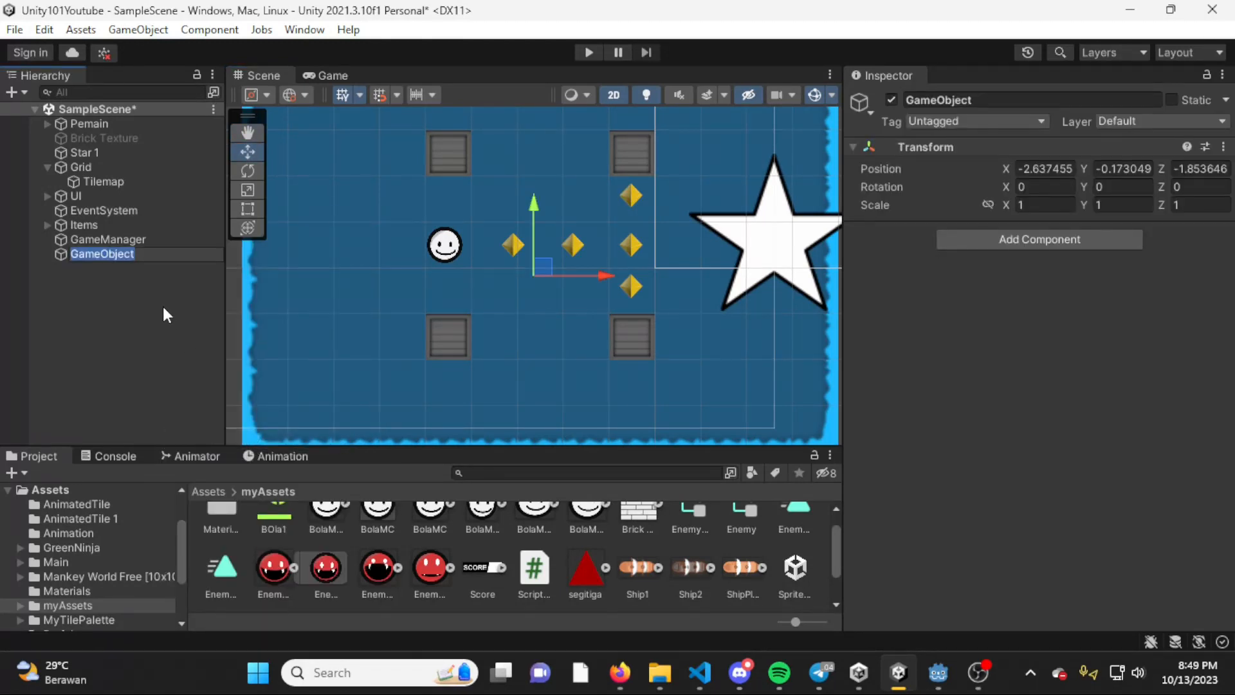
type("Enemy")
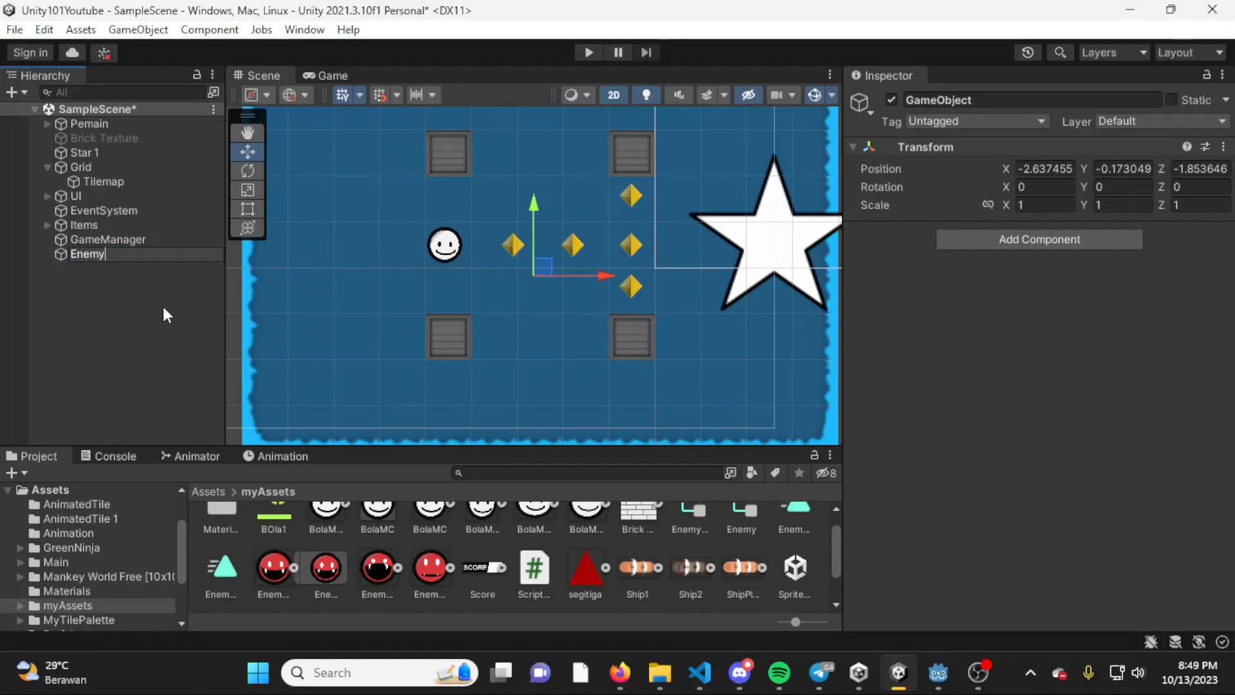
key("Return")
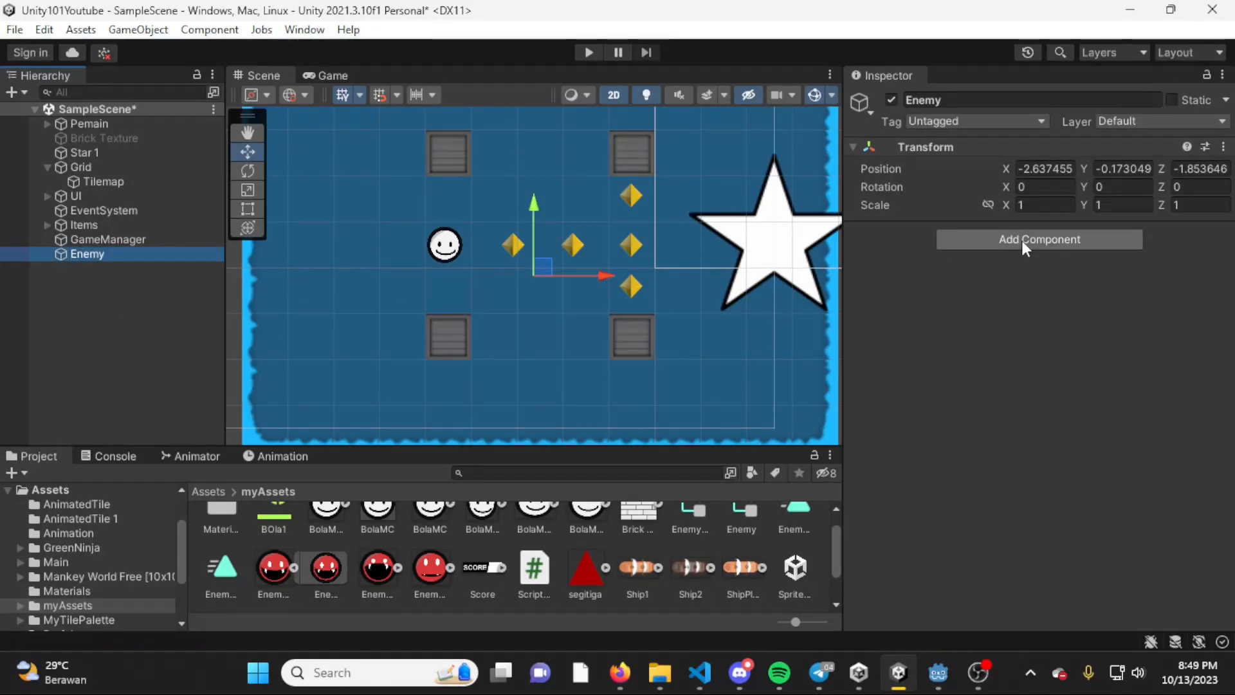
Step: Add a Sprite Renderer to Enemy and assign the EnemyMC sprite to it
left_click(1042, 239)
type("Spritere")
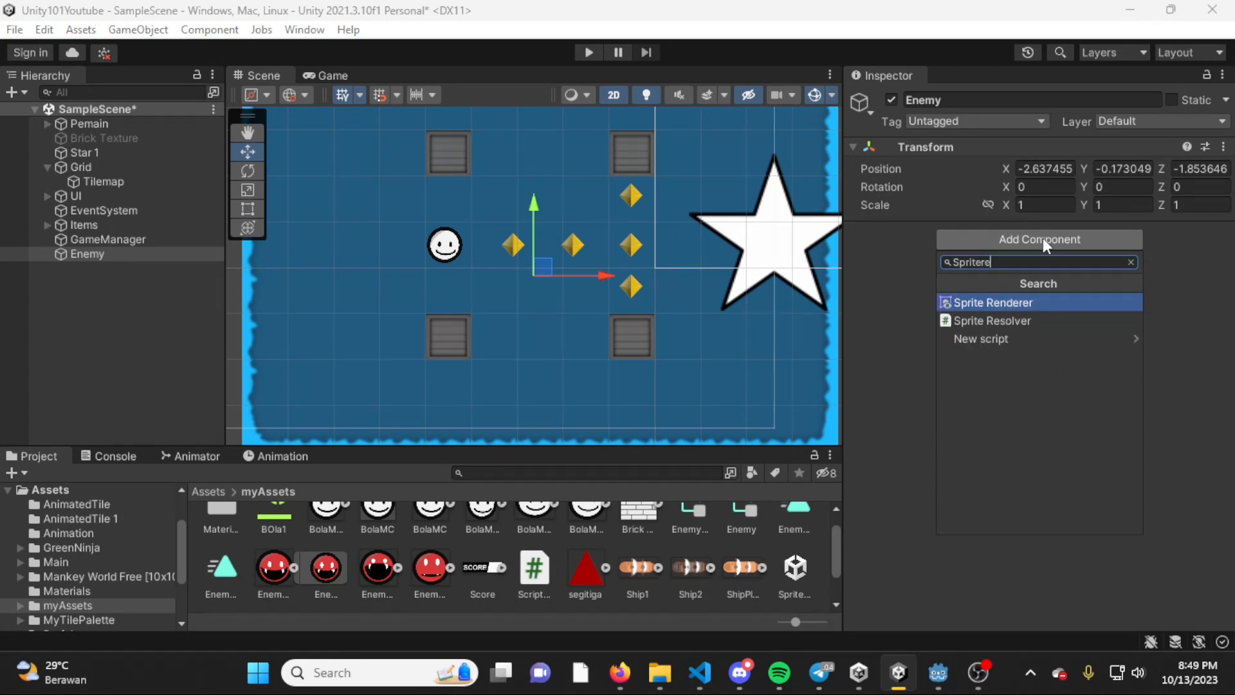
key("Return")
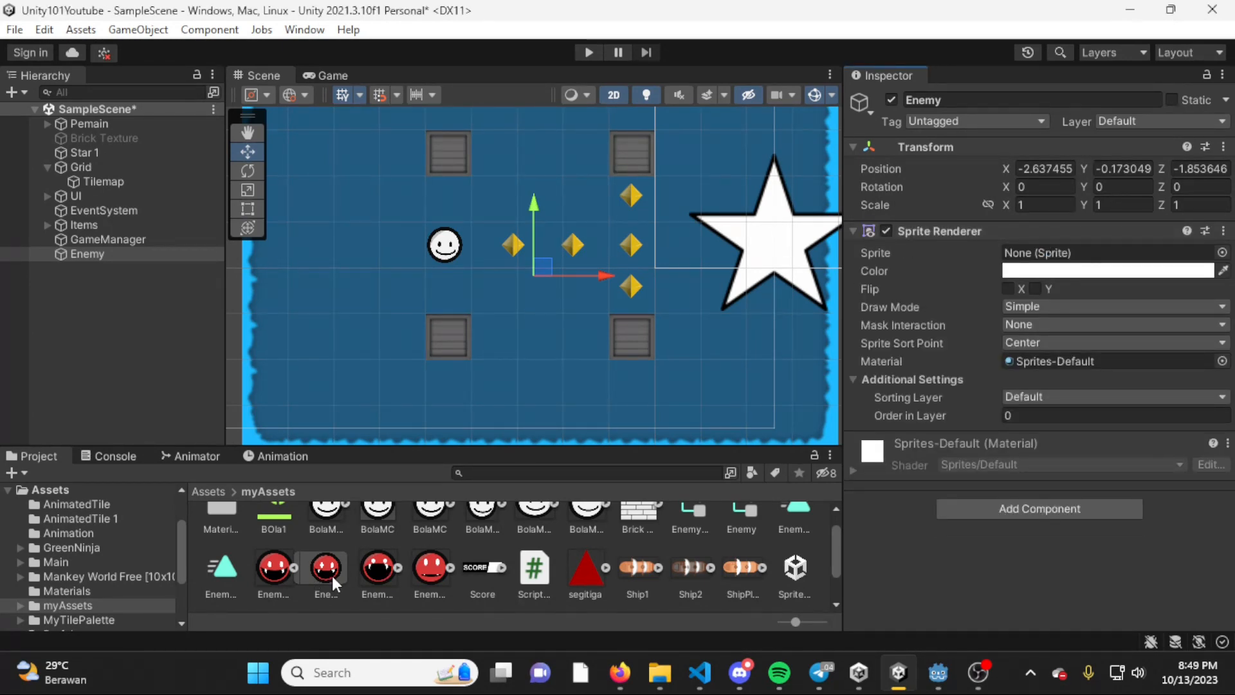
left_click_drag(272, 579, 1084, 246)
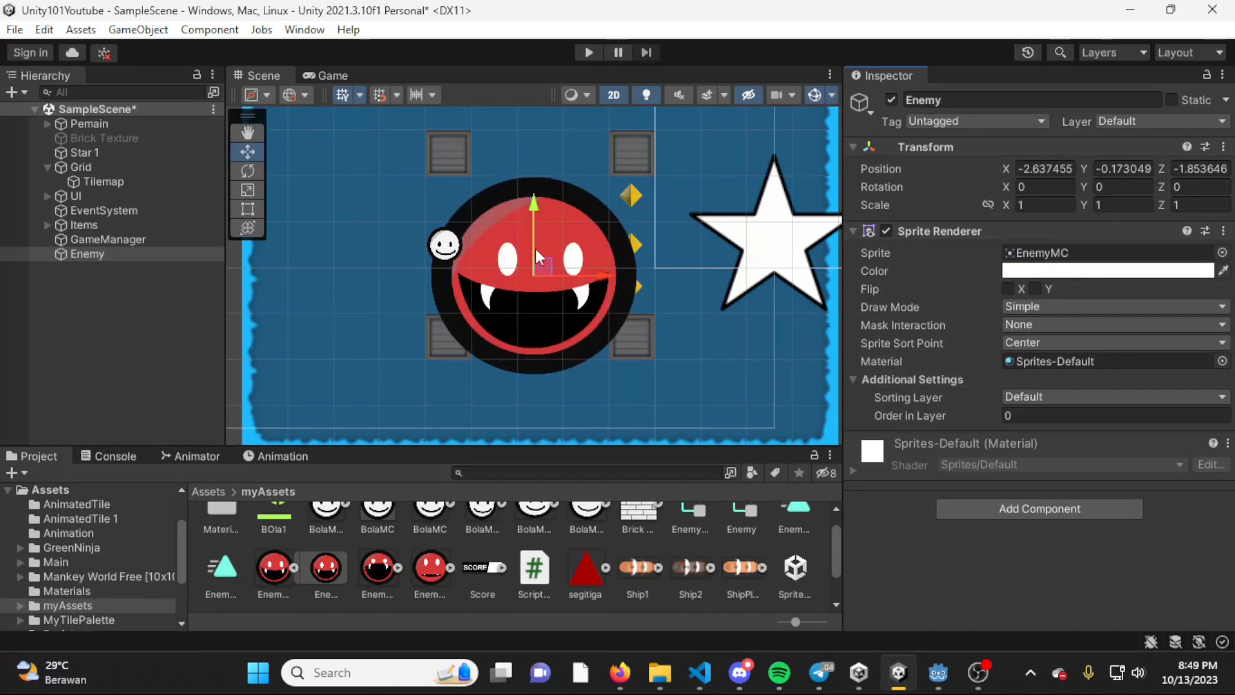
Step: Set the Enemy's X and Y scale to 0.2
left_click(1066, 205)
type("0")
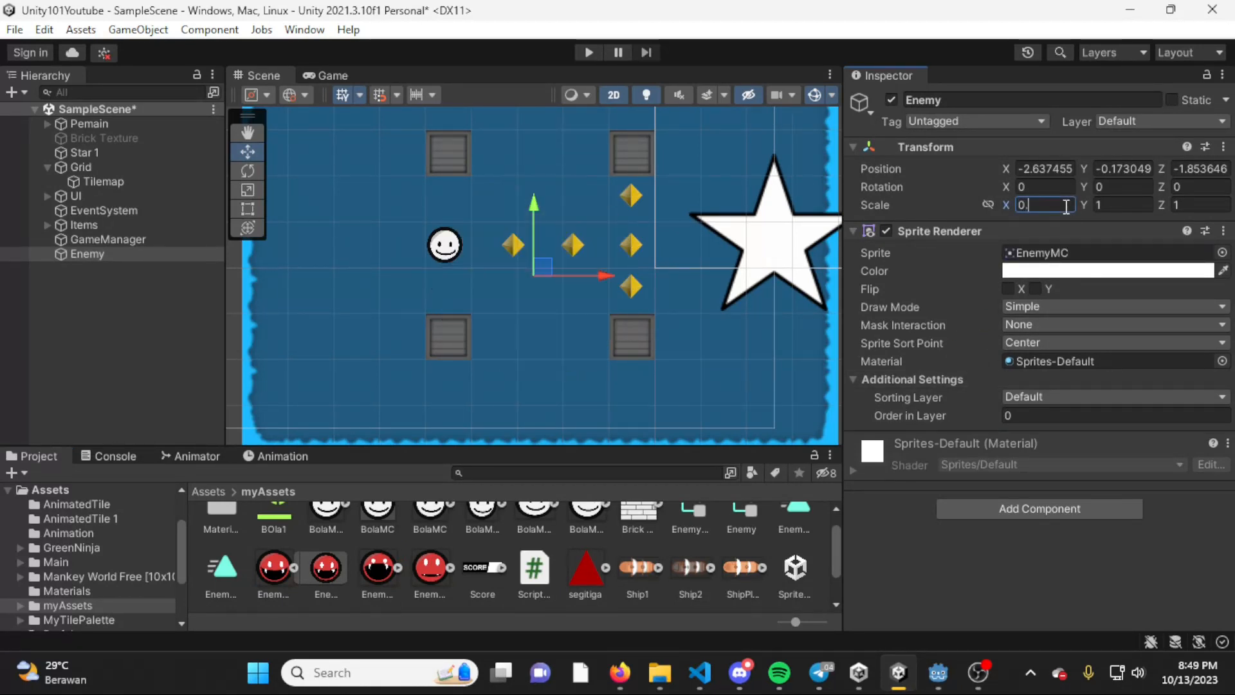
type(".2")
key("Tab")
type("0.2")
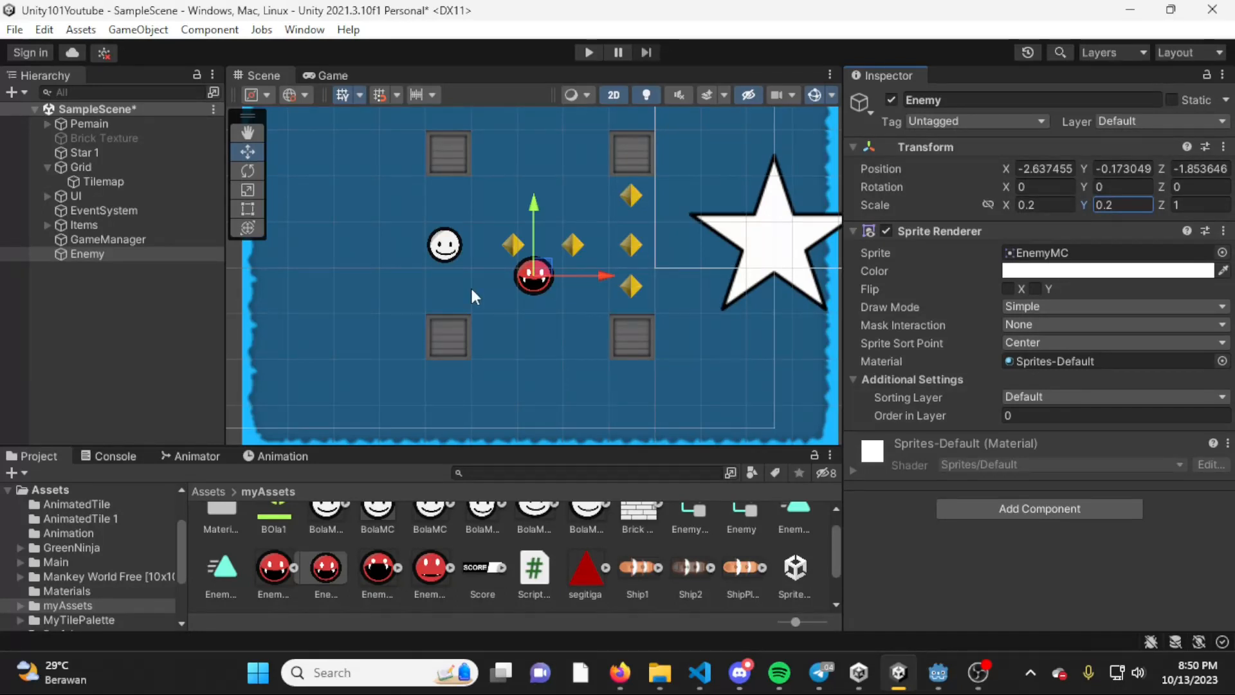
Step: Move Enemy to the left of the white player ball, level with it, at about X -6.5, Y 0.51
left_click_drag(539, 264, 368, 237)
scroll(403, 224, "up", 10)
middle_click_drag(410, 226, 553, 226)
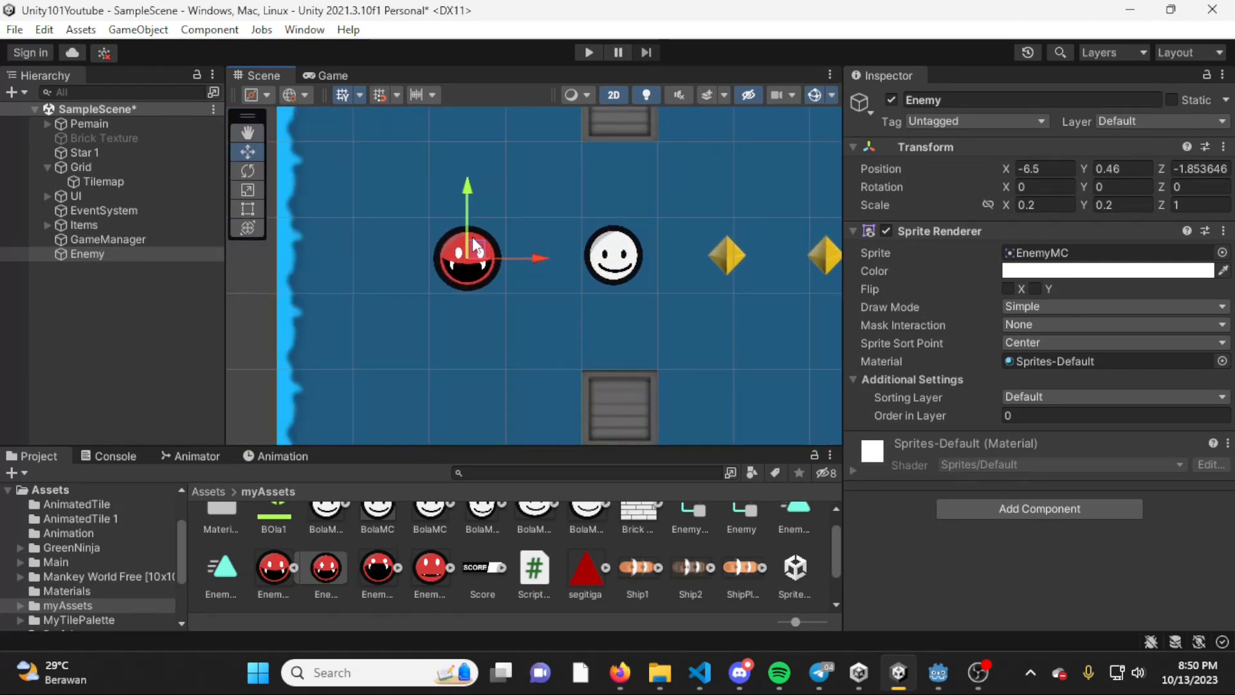
left_click_drag(472, 237, 472, 233)
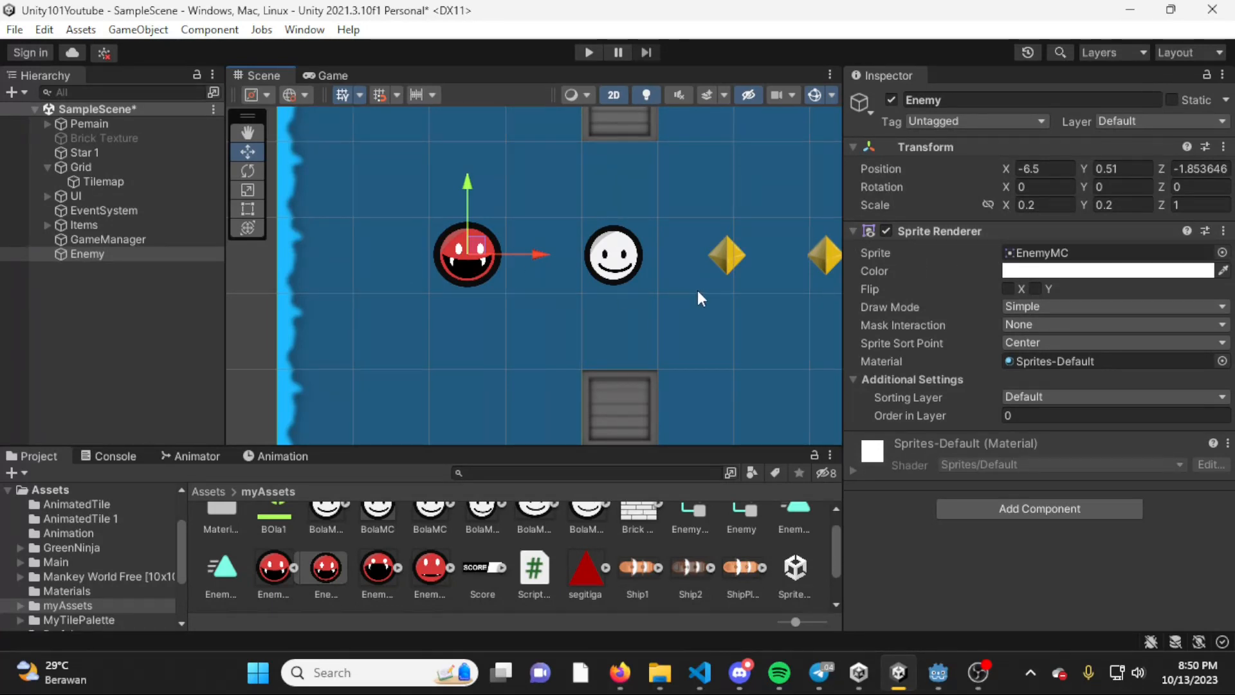
Step: Collapse the Sprite Renderer settings and add a Circle Collider 2D component to Enemy
left_click(855, 232)
left_click(986, 317)
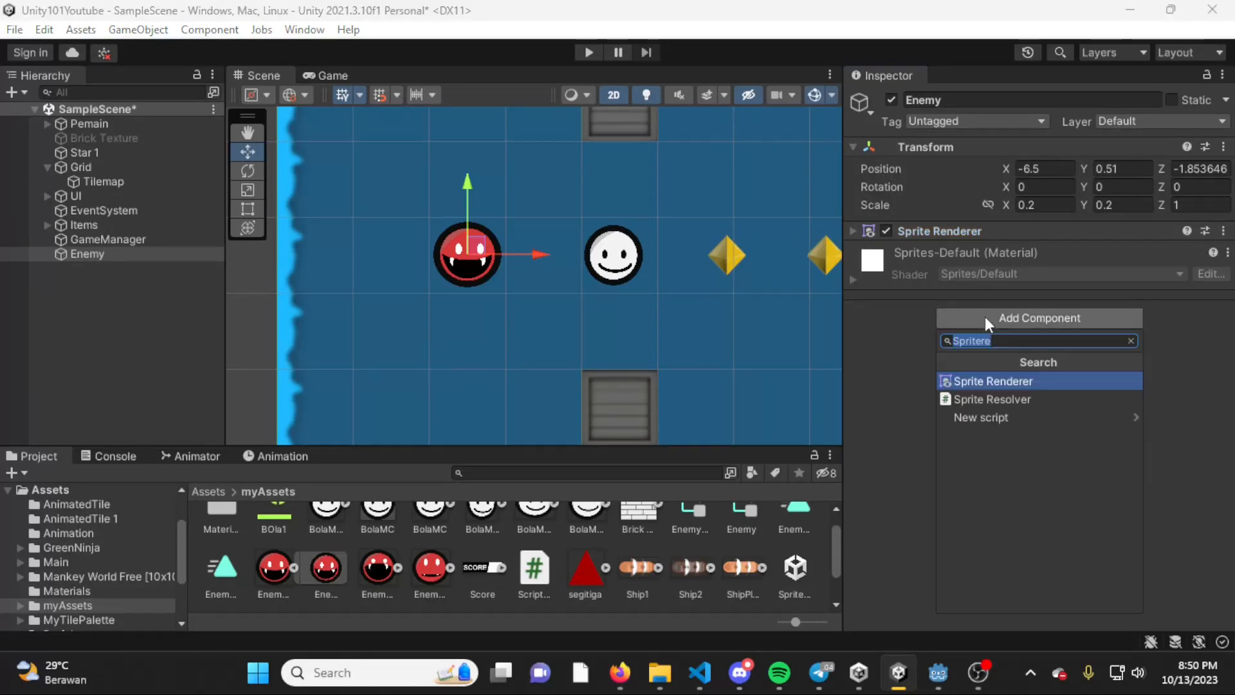
type("collider")
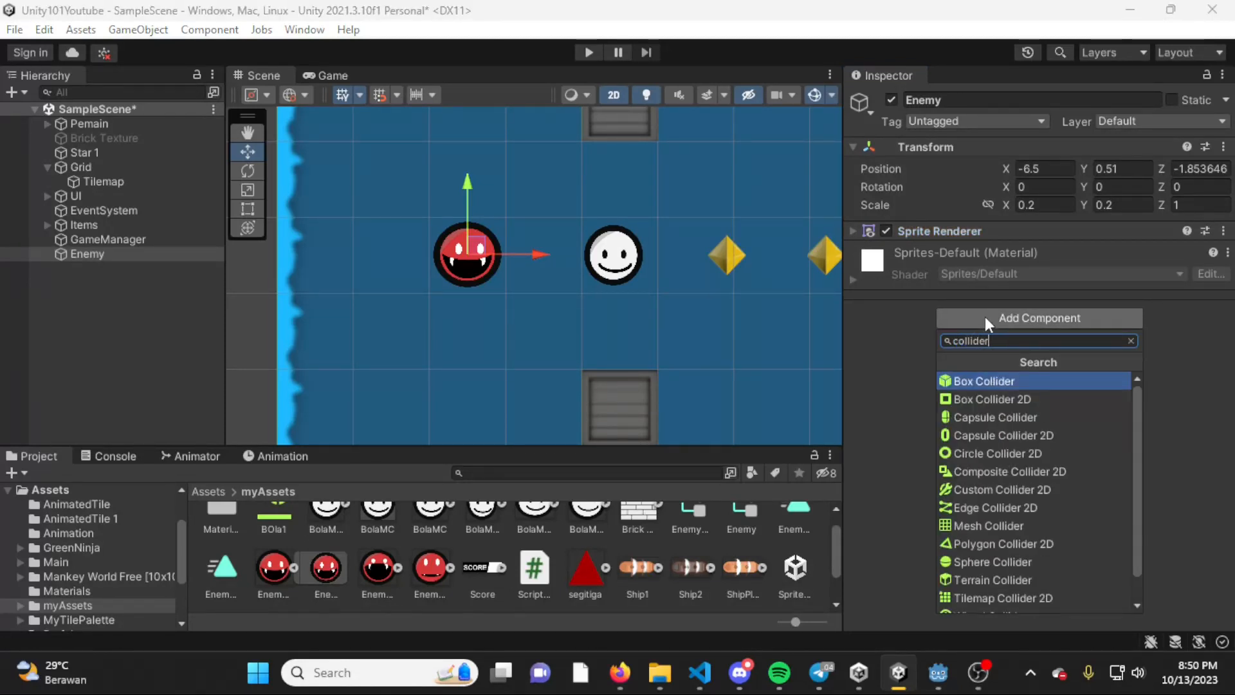
left_click(998, 452)
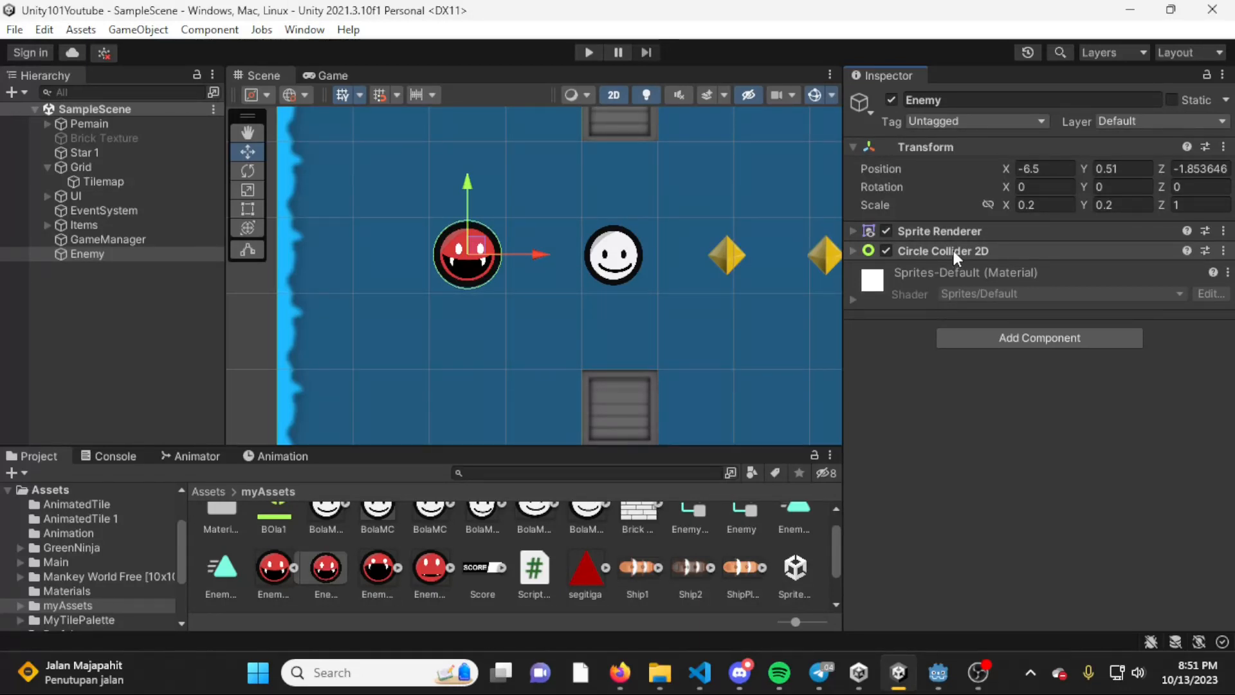
Step: Add a Rigidbody 2D component to Enemy and save the scene
left_click(1059, 339)
type("Rigibody")
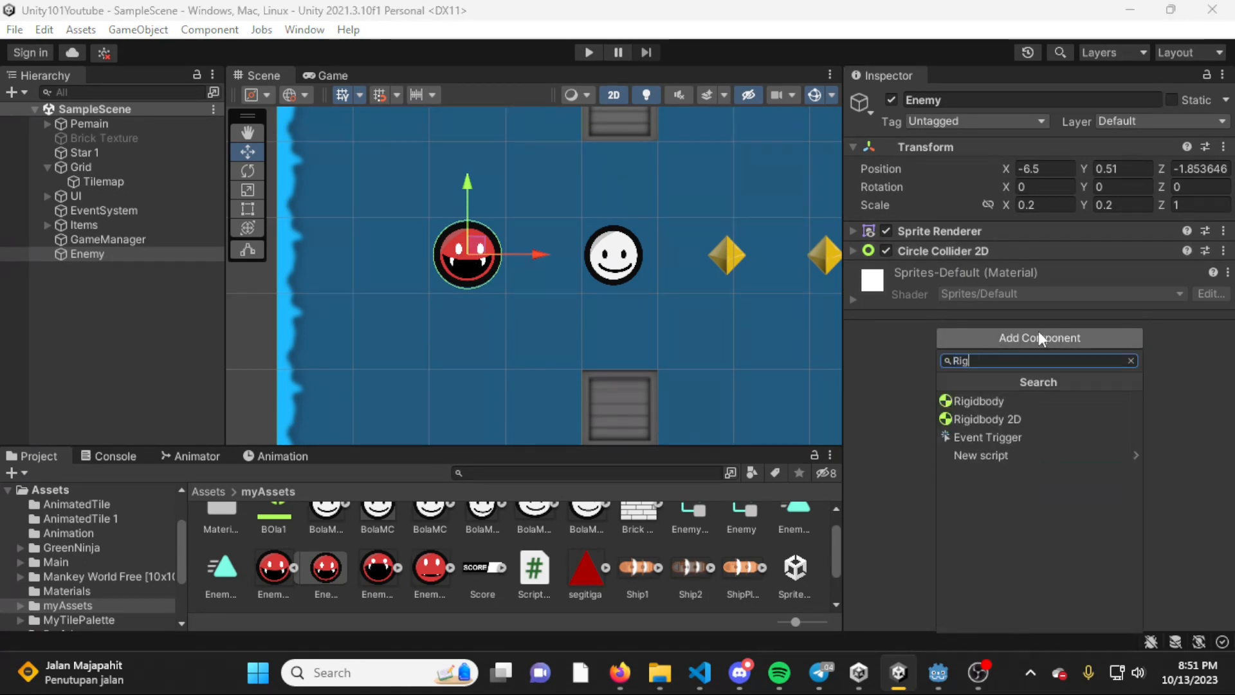
key("BackSpace")
key("BackSpace")
key("BackSpace")
key("BackSpace")
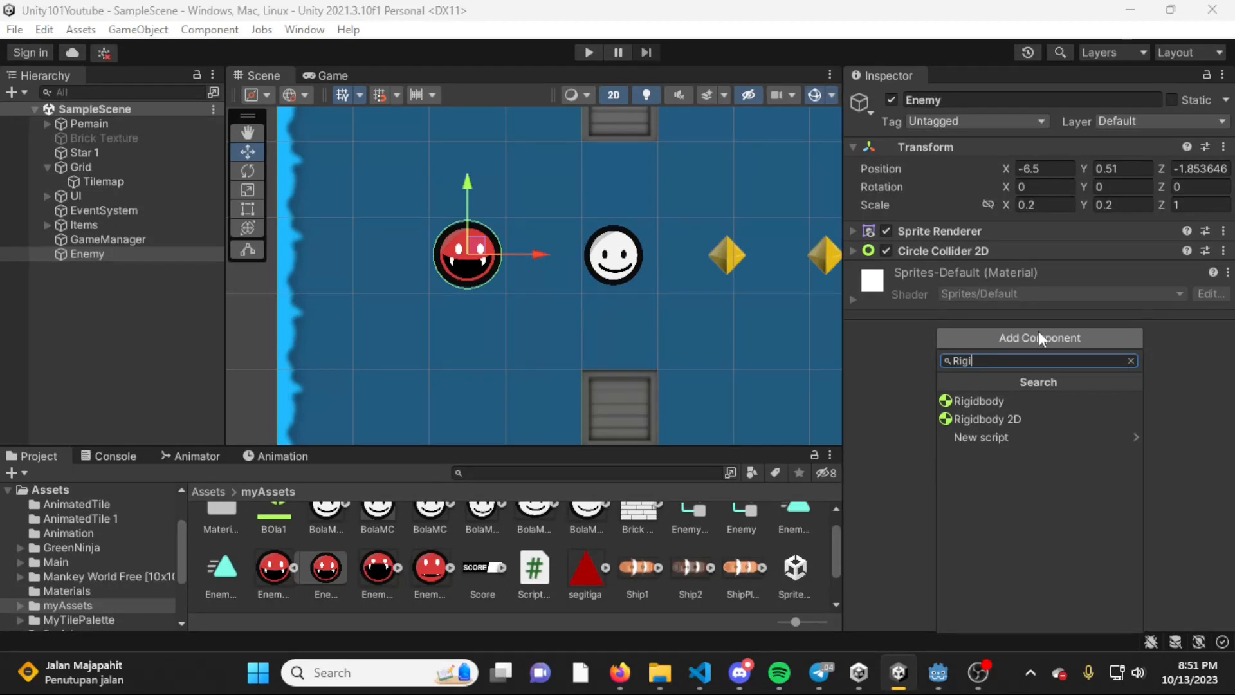
key("Down")
key("Return")
key("ctrl+s")
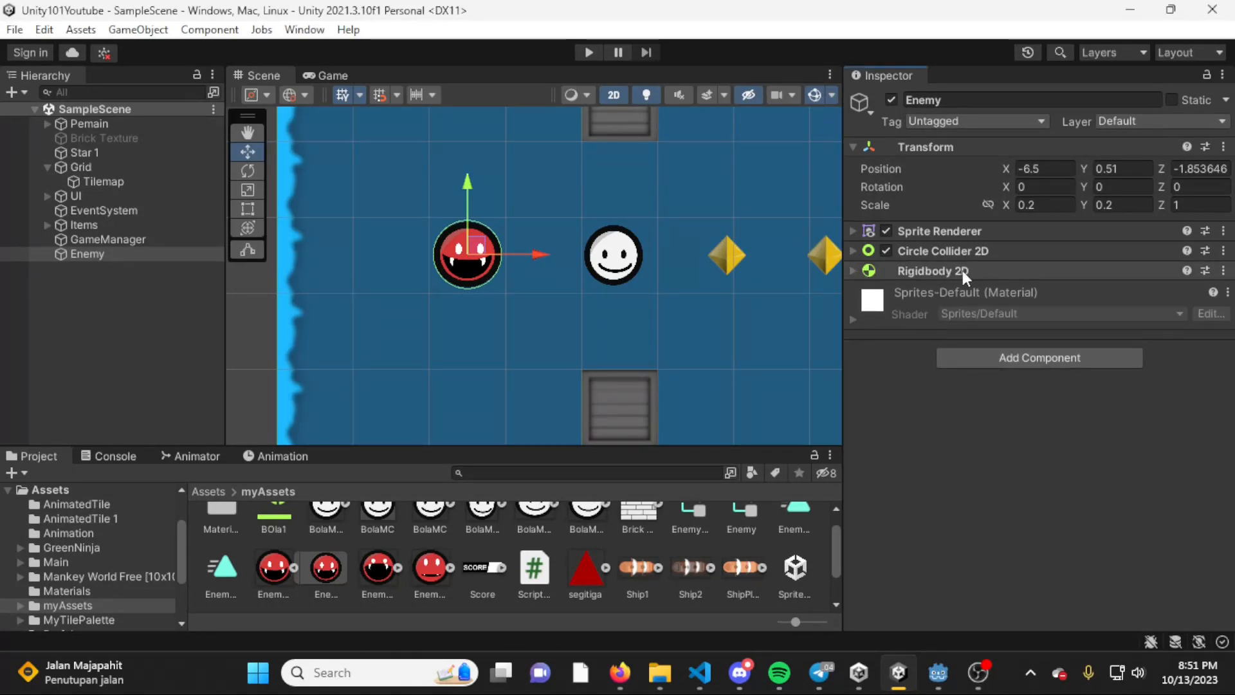
Step: Play-test the scene, moving the player left and down to check how the enemy behaves, and stop the game
left_click(588, 54)
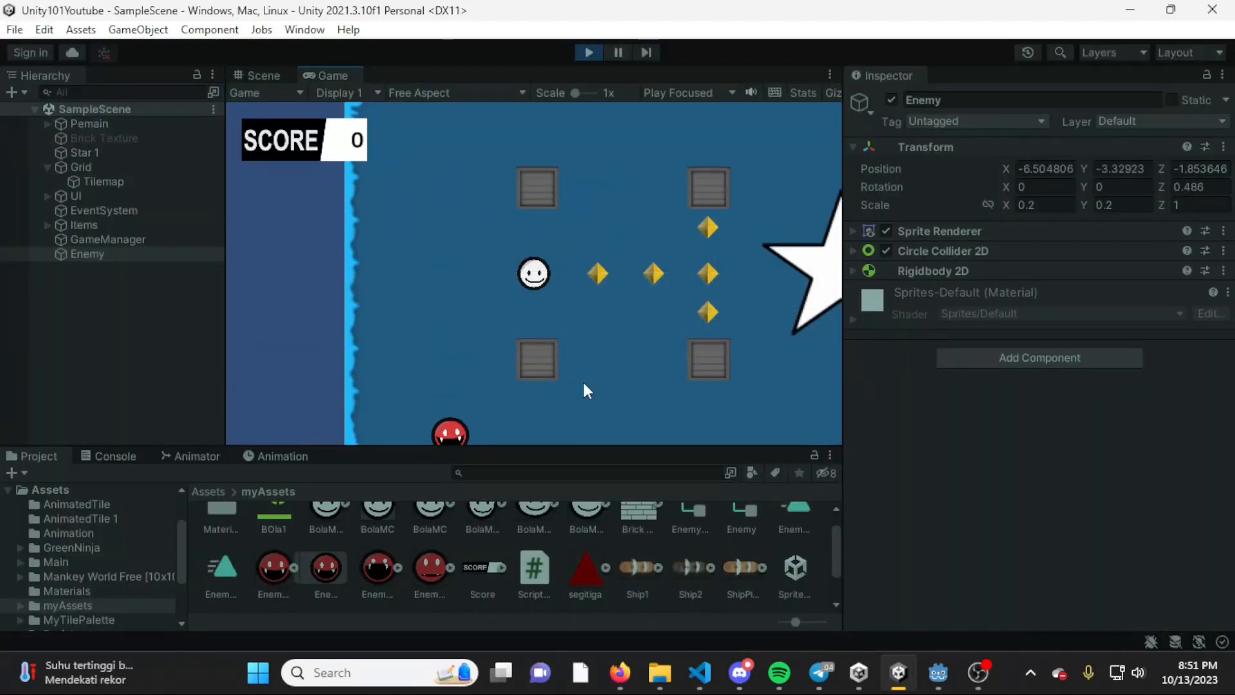
key("a")
key("s")
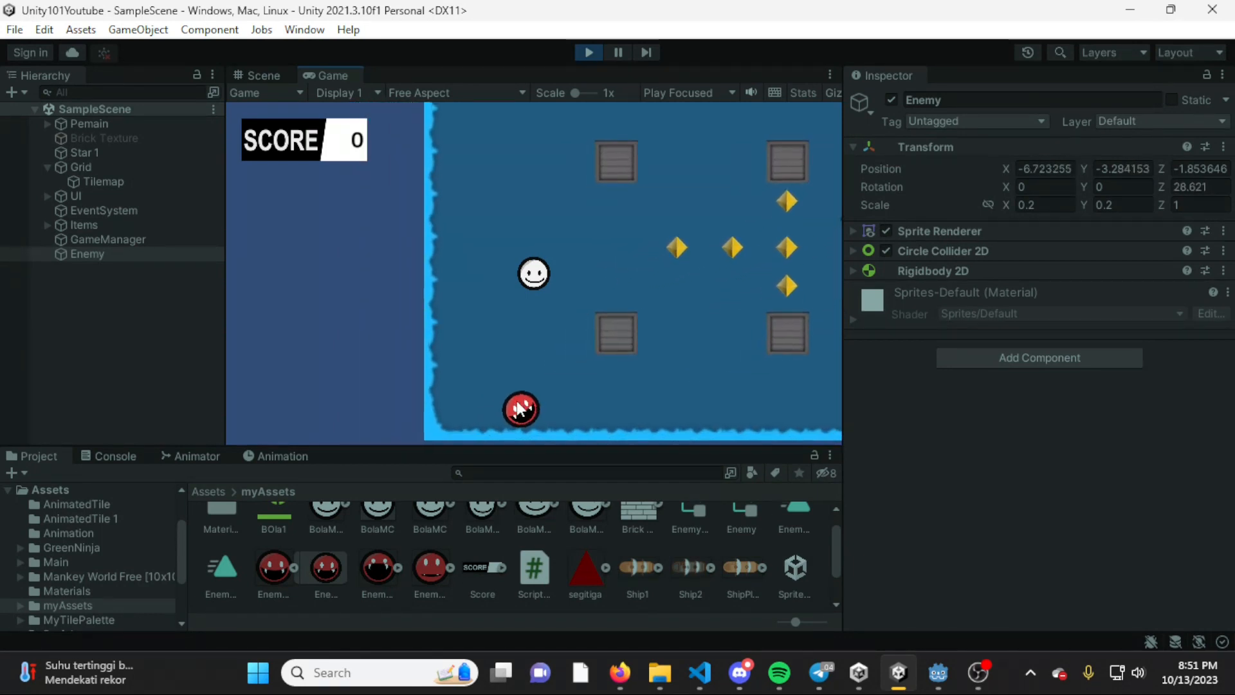
key("a")
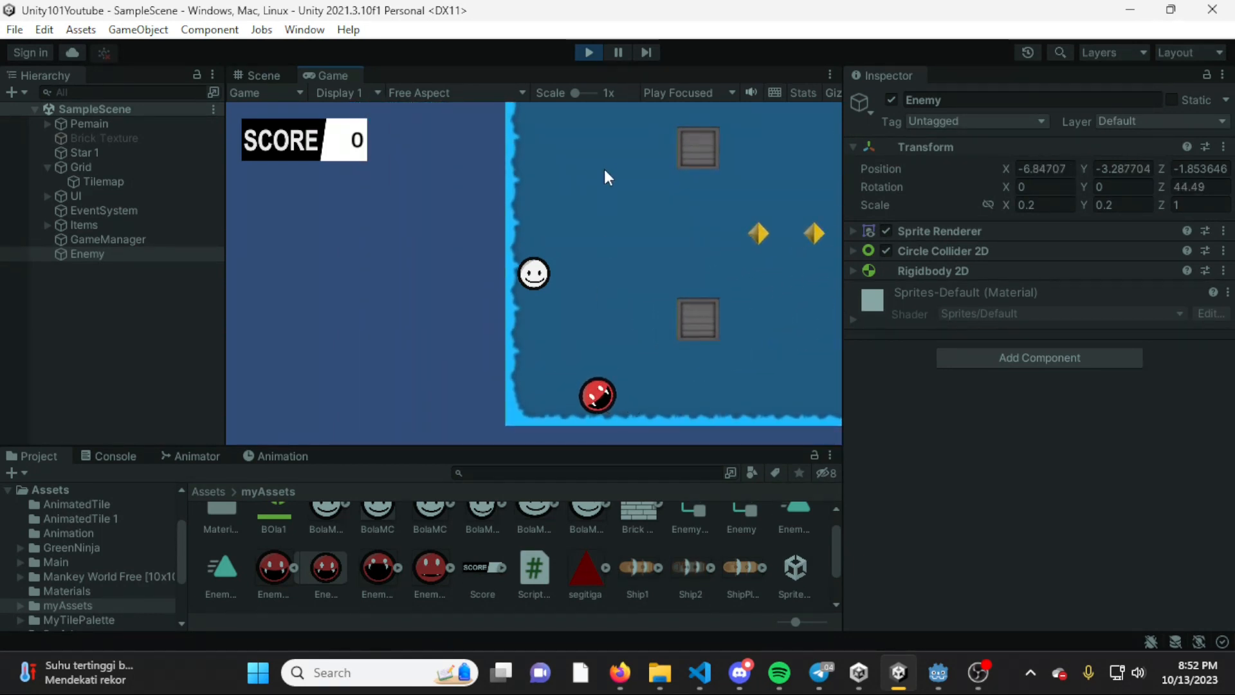
left_click(585, 52)
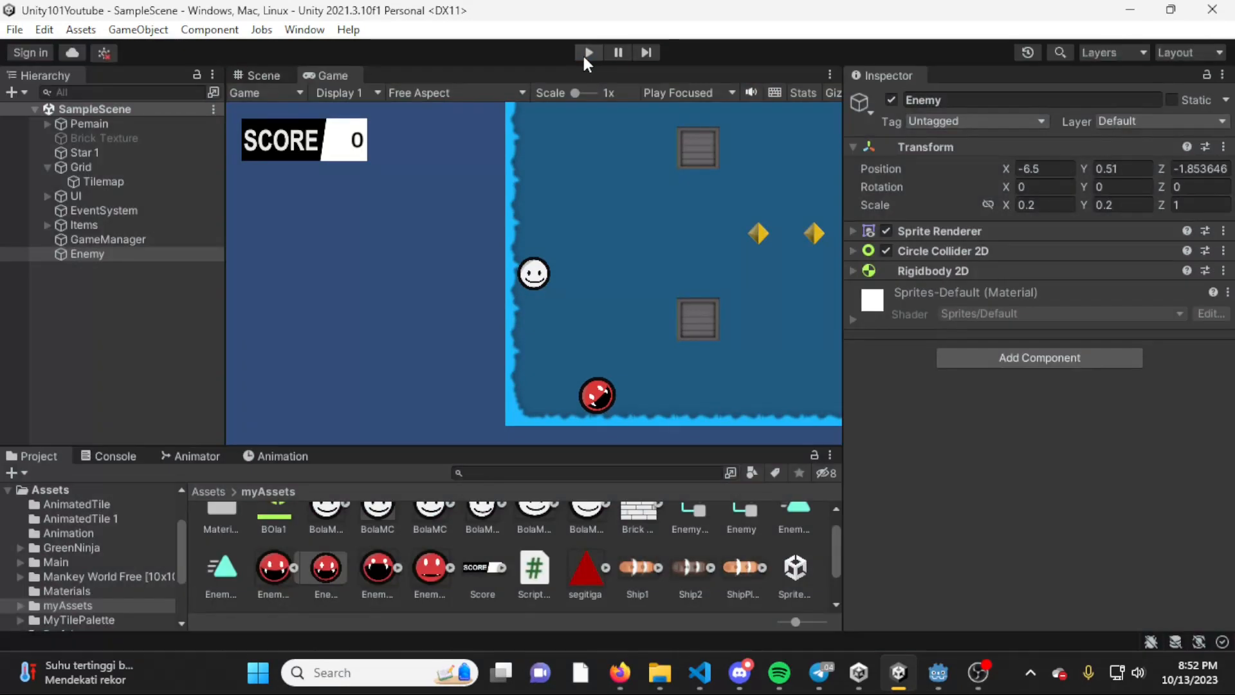
Step: Set the Gravity Scale of Enemy's Rigidbody 2D to 0
left_click(853, 273)
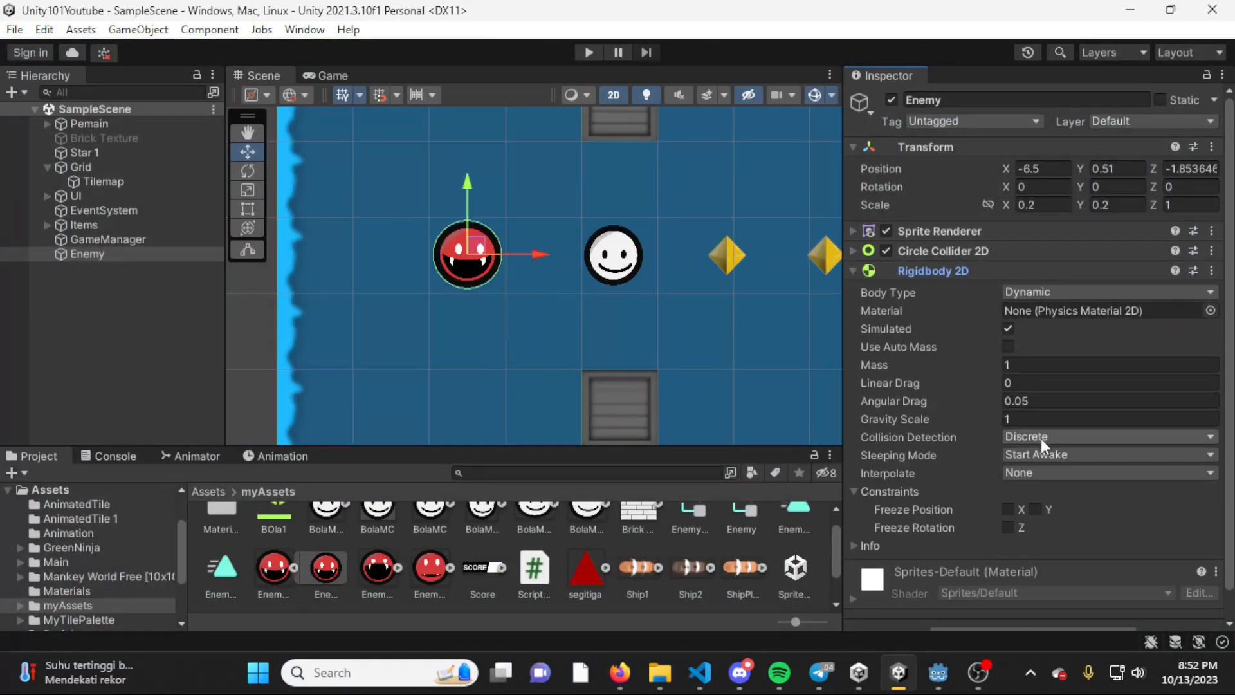
left_click(1041, 419)
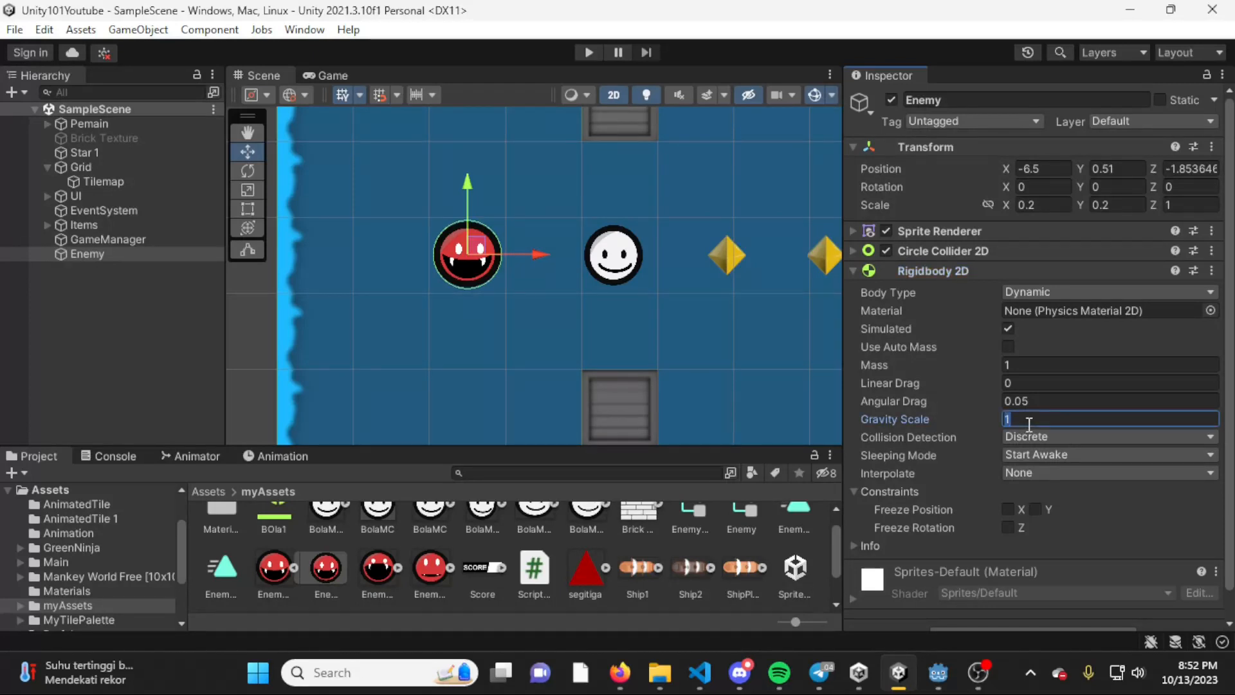
type("0")
Step: Run the game again, move the player left into the enemy to test the collision, and stop it
left_click(588, 52)
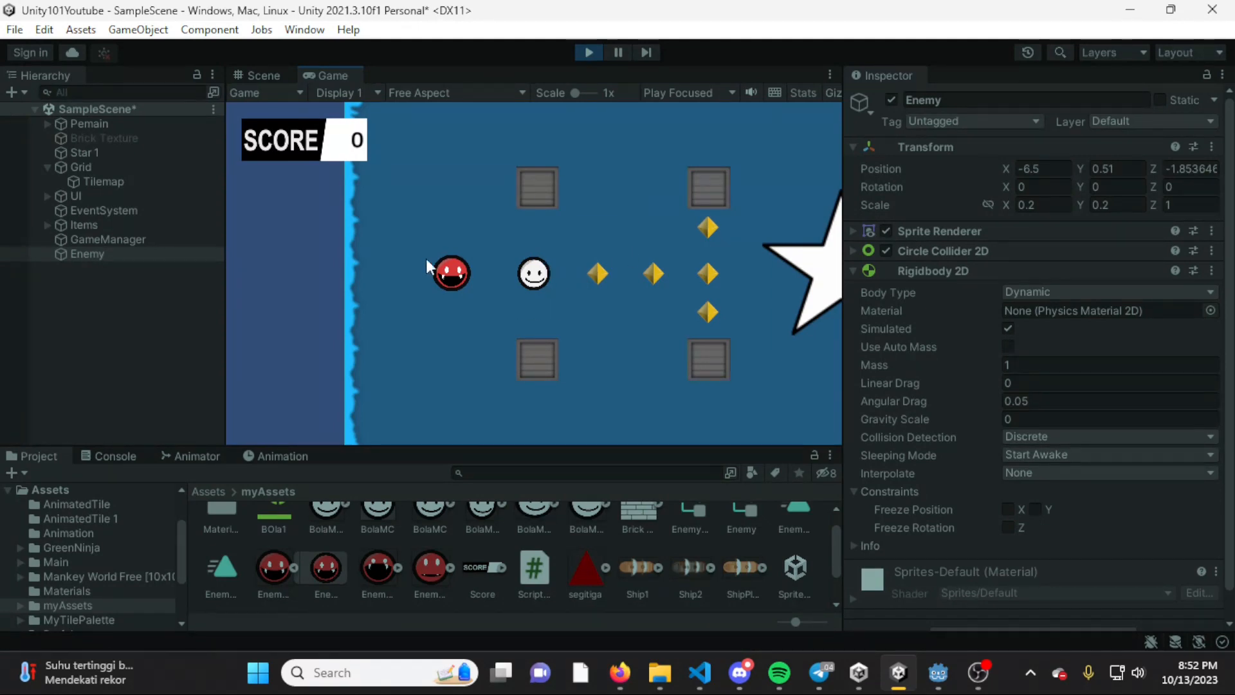
key("a")
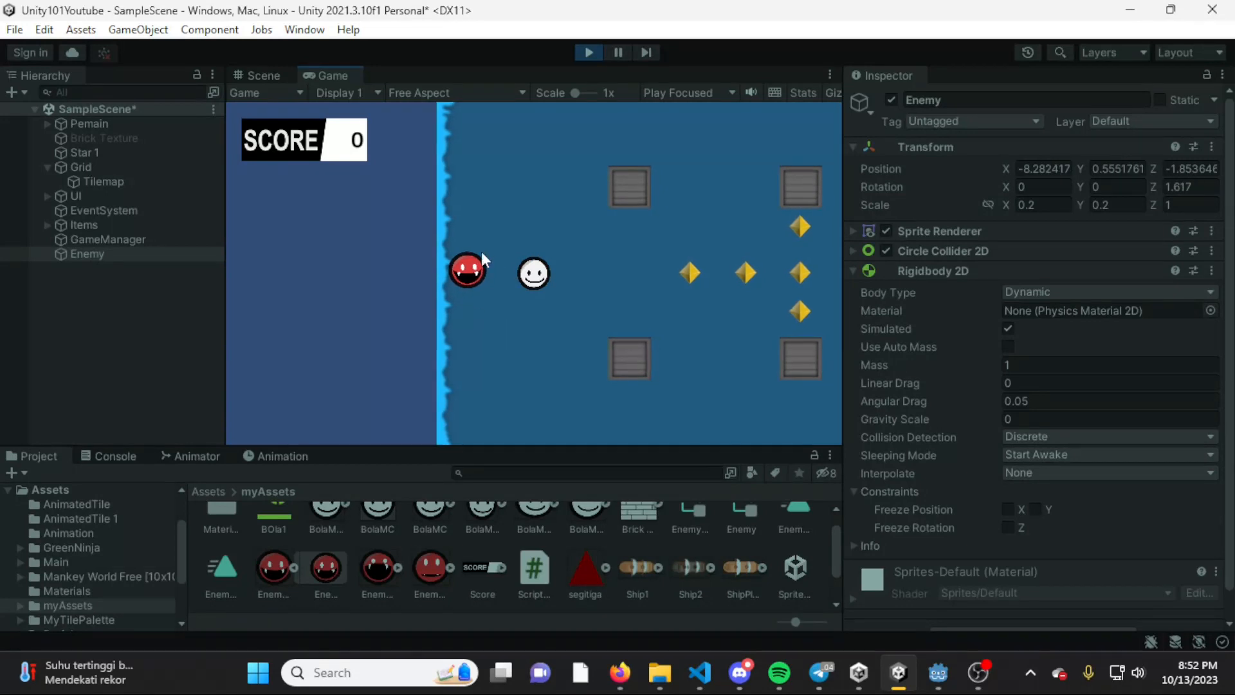
left_click(580, 50)
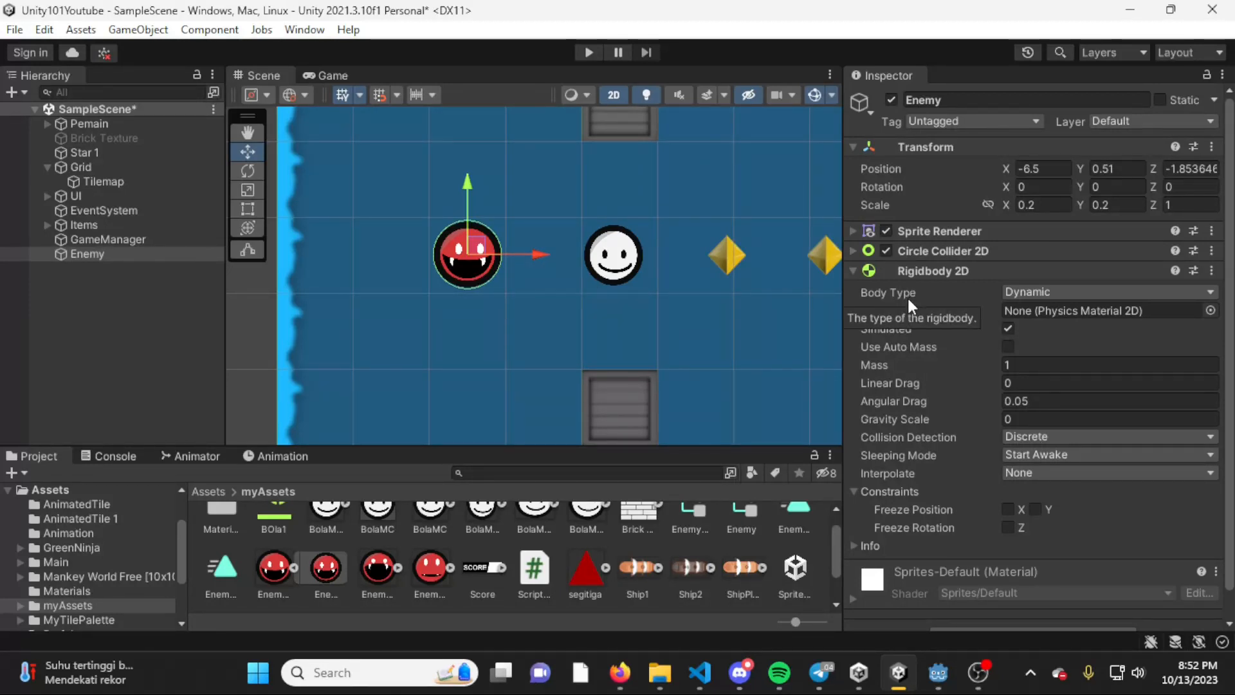
Step: Change the Body Type of Enemy's Rigidbody 2D to Kinematic and play-test the collision with the player
left_click(1076, 293)
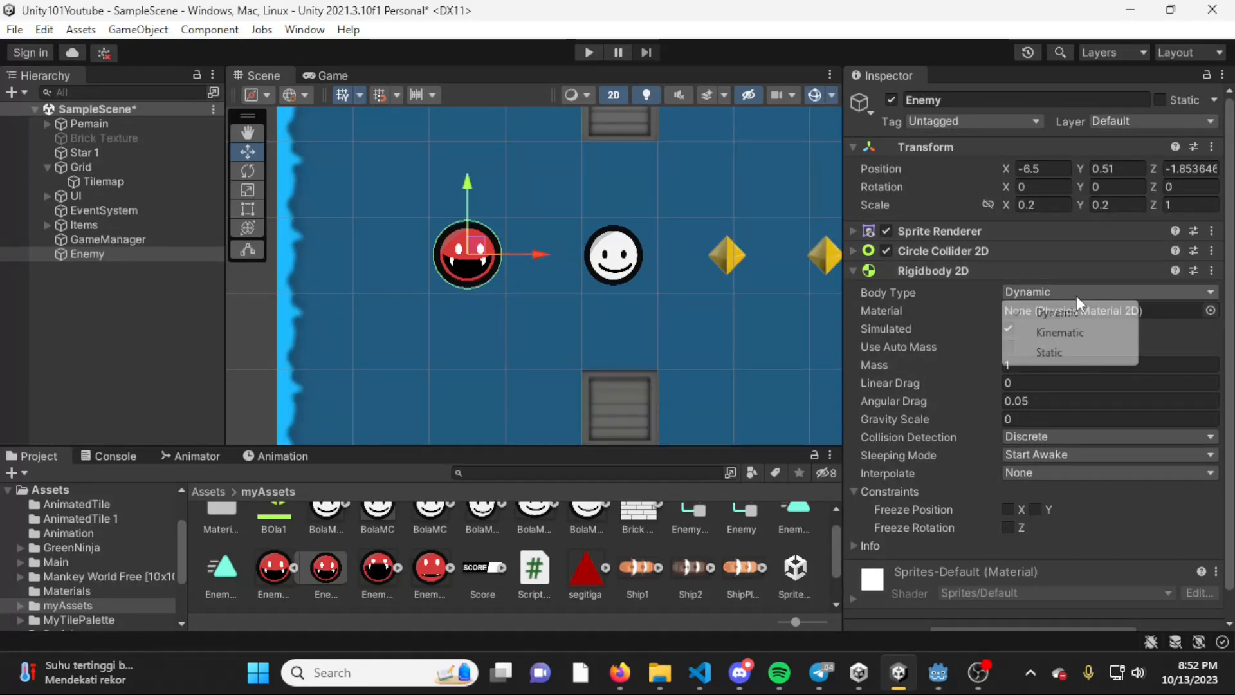
left_click(1055, 334)
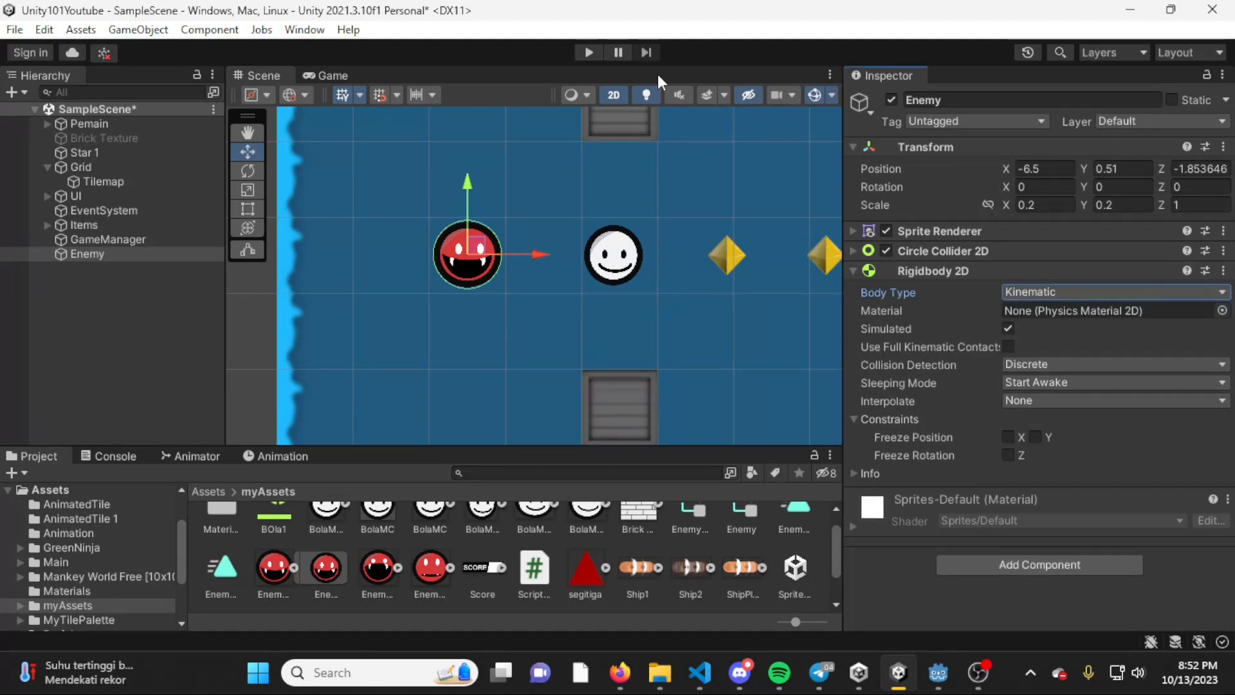
left_click(589, 52)
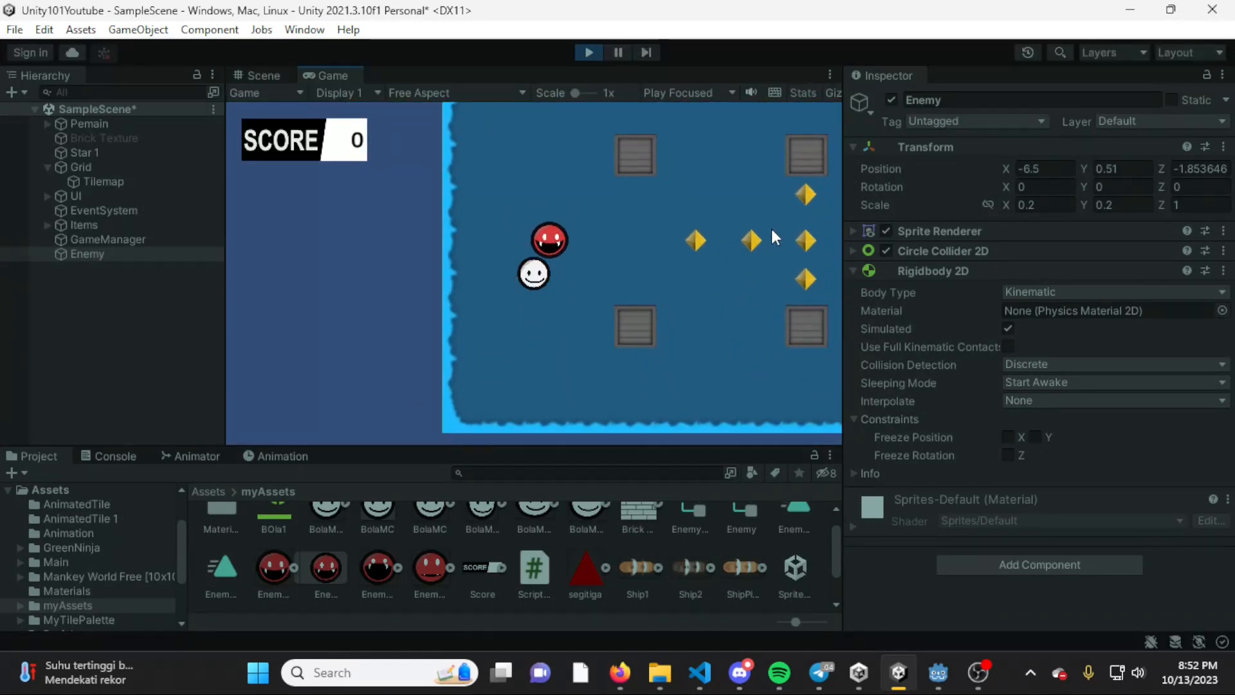
left_click(590, 51)
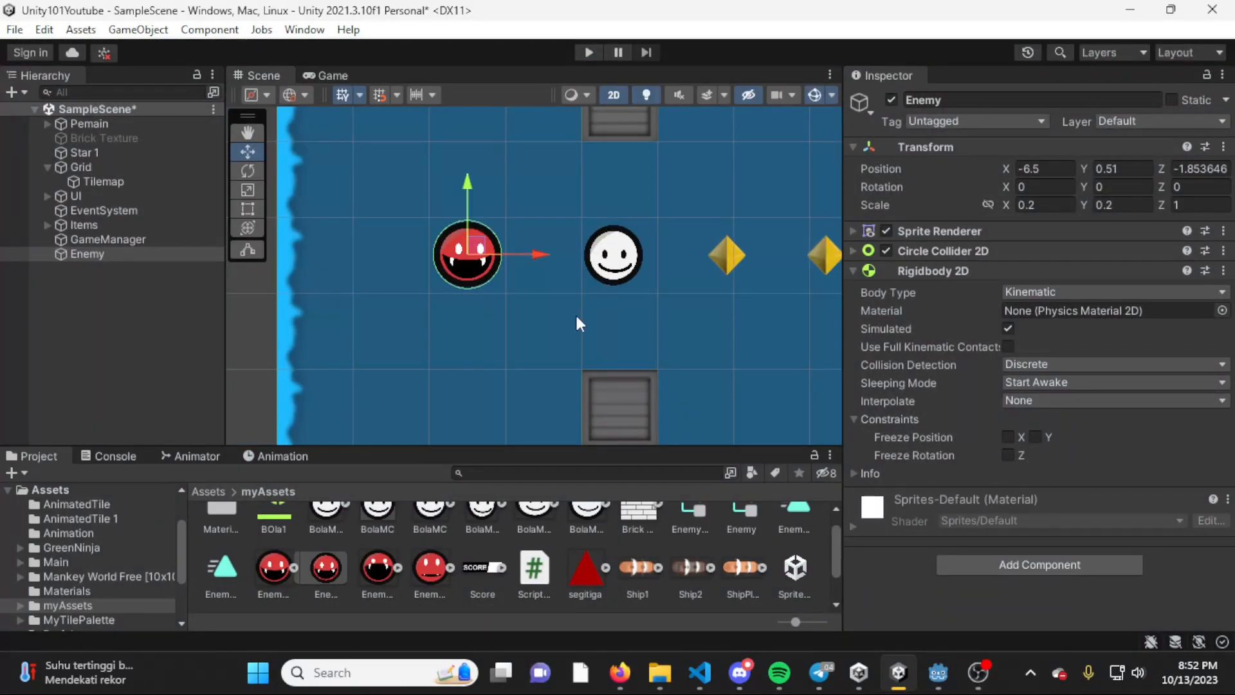
Step: Start a new animation clip for Enemy and create and open a folder named EnemyAnimation inside myAssets for it
left_click(283, 457)
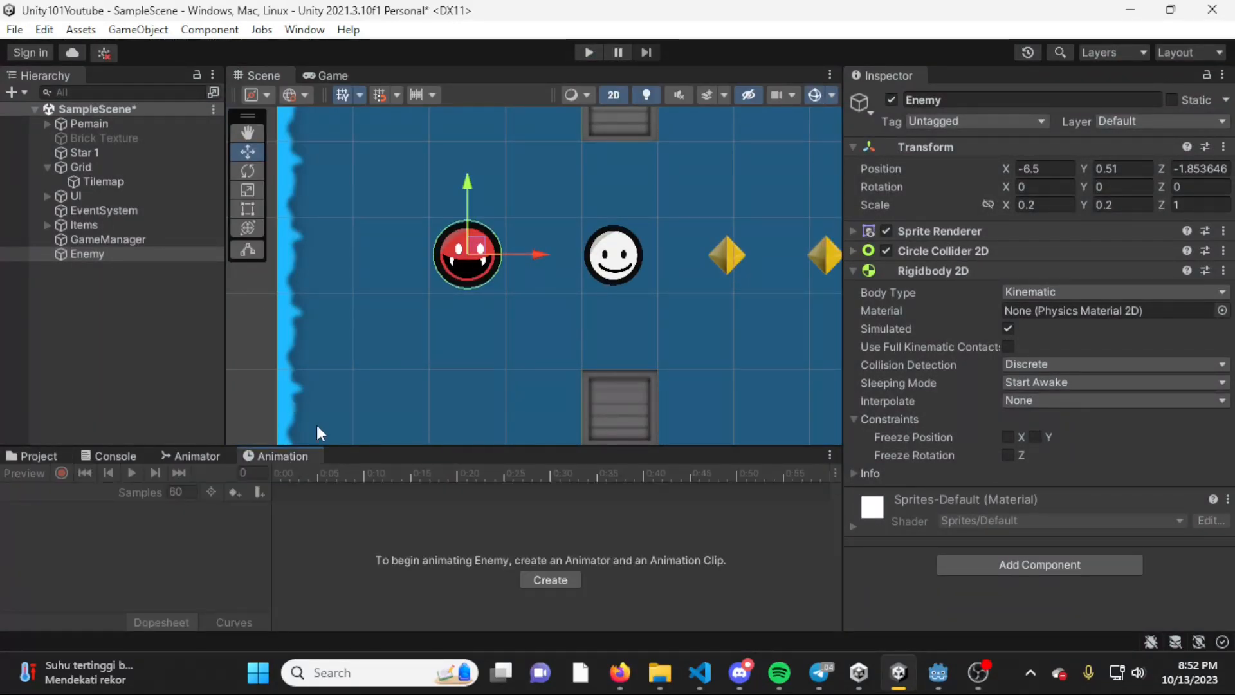
left_click(573, 576)
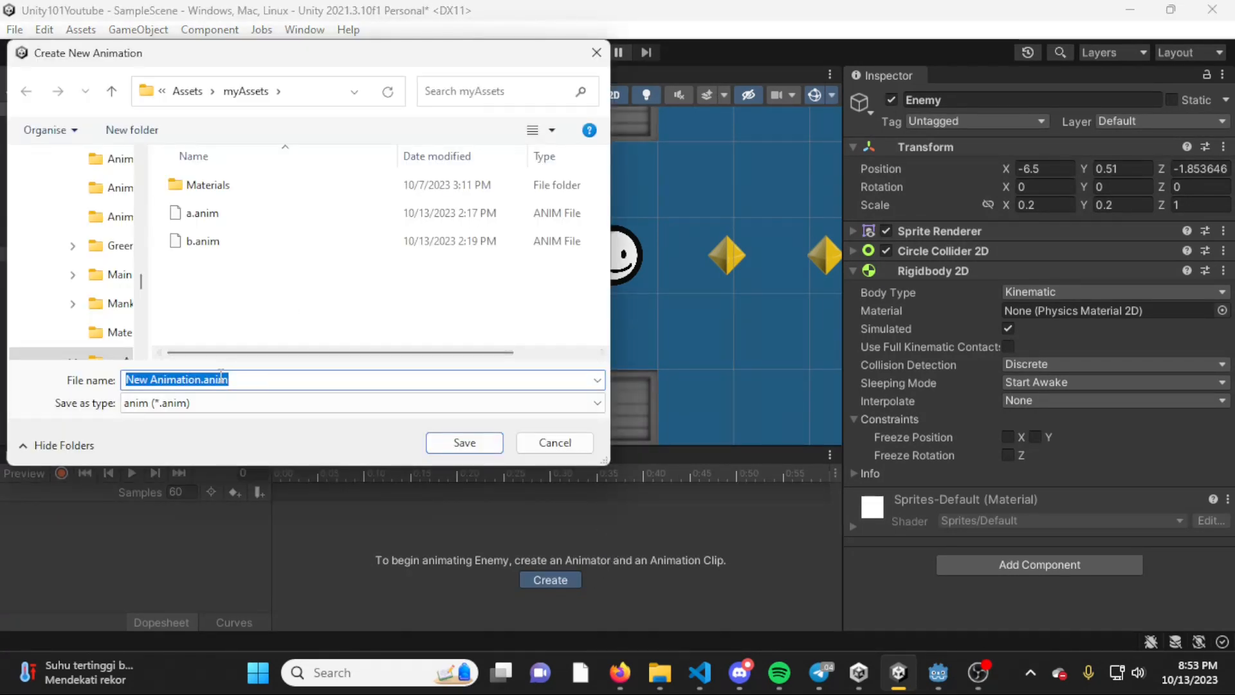
left_click(220, 379)
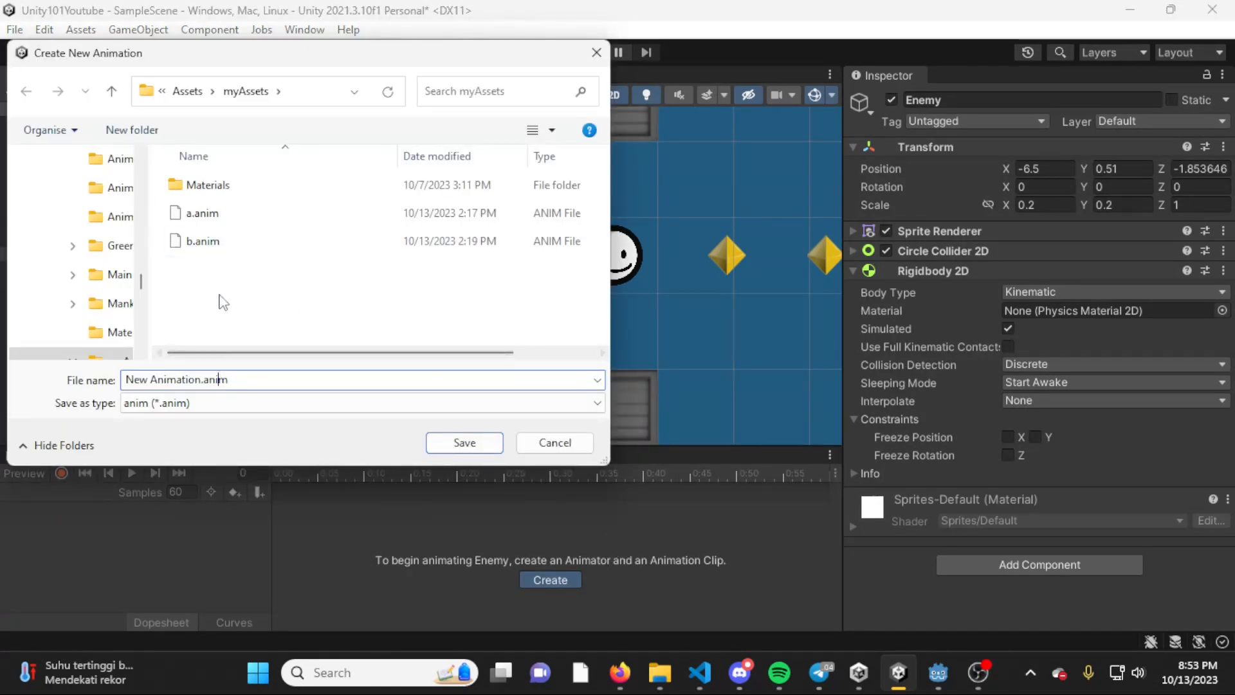
right_click(254, 277)
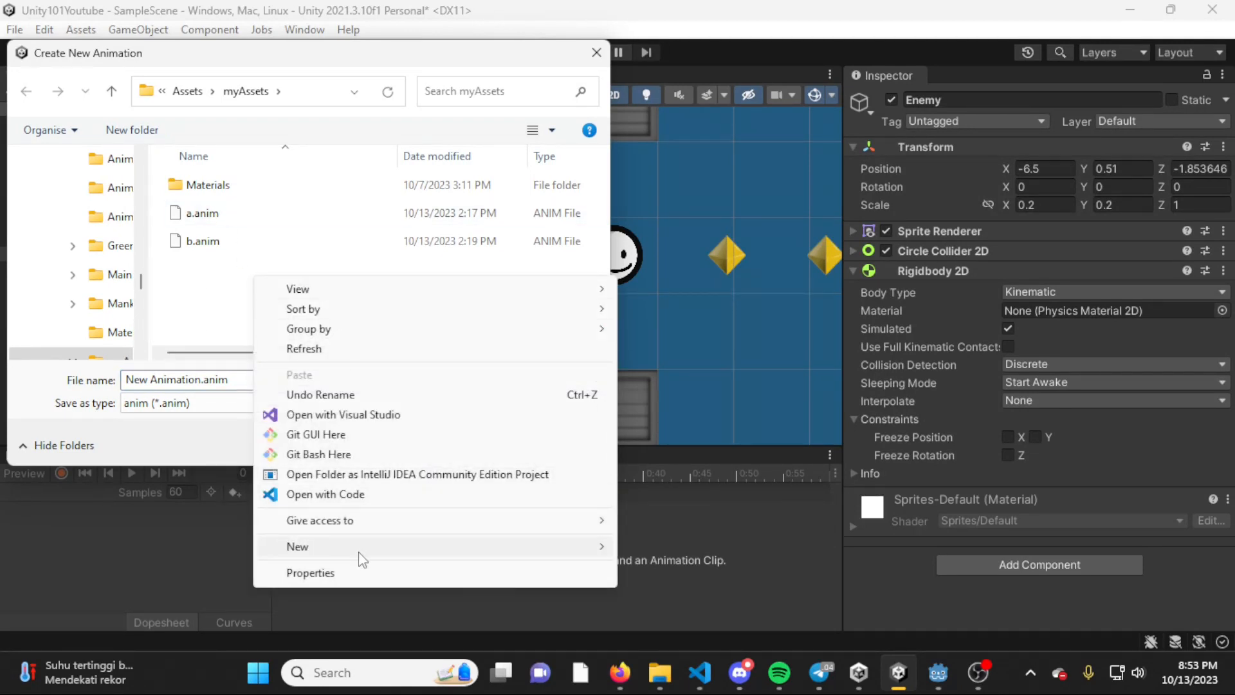
mouse_move(358, 555)
left_click(662, 201)
type("E")
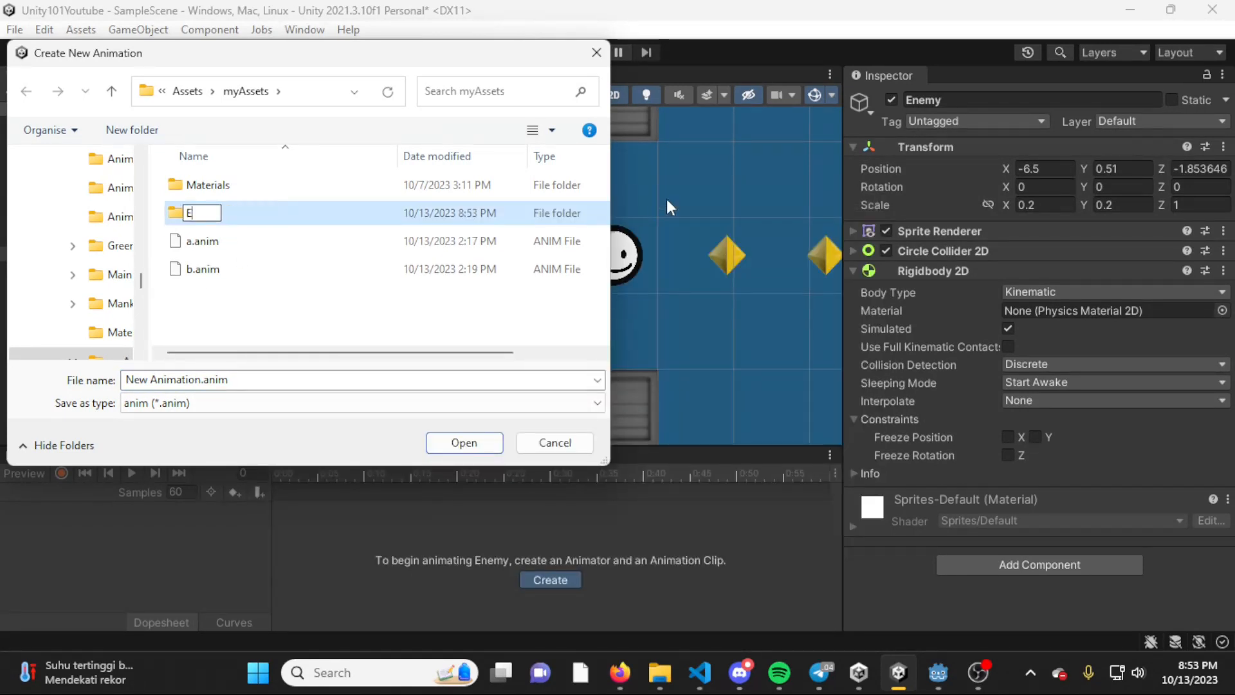
type("nemyAnimation")
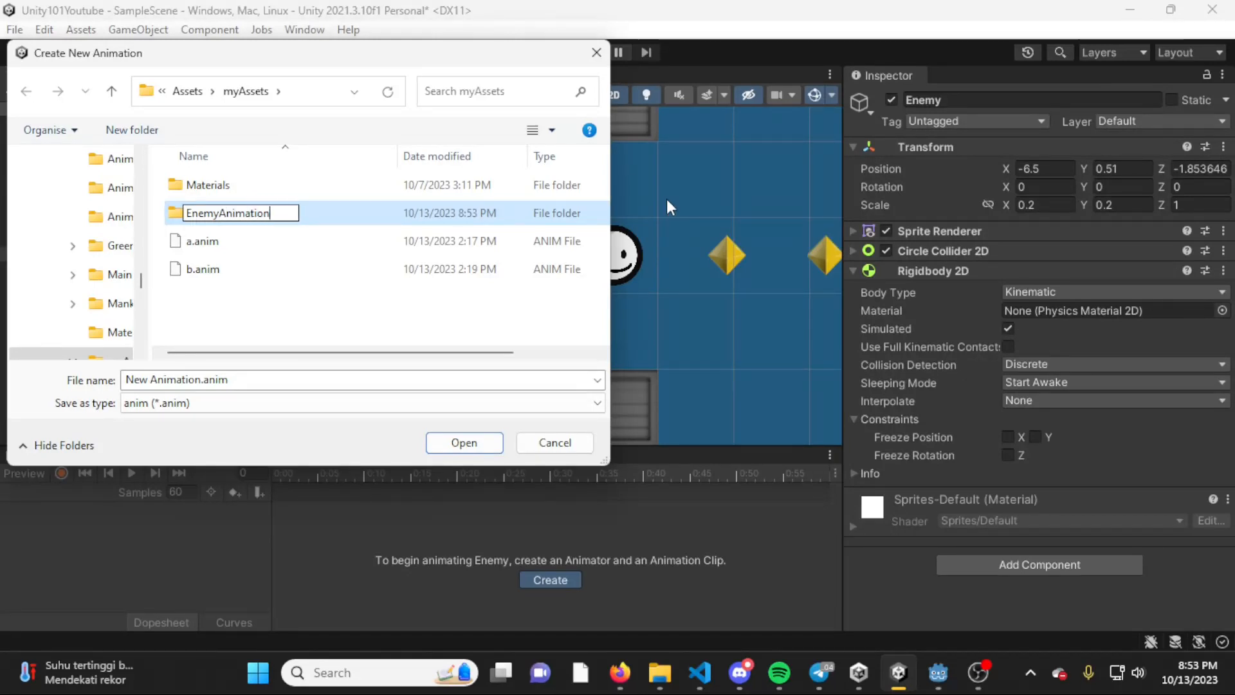
key("Return")
key("Return")
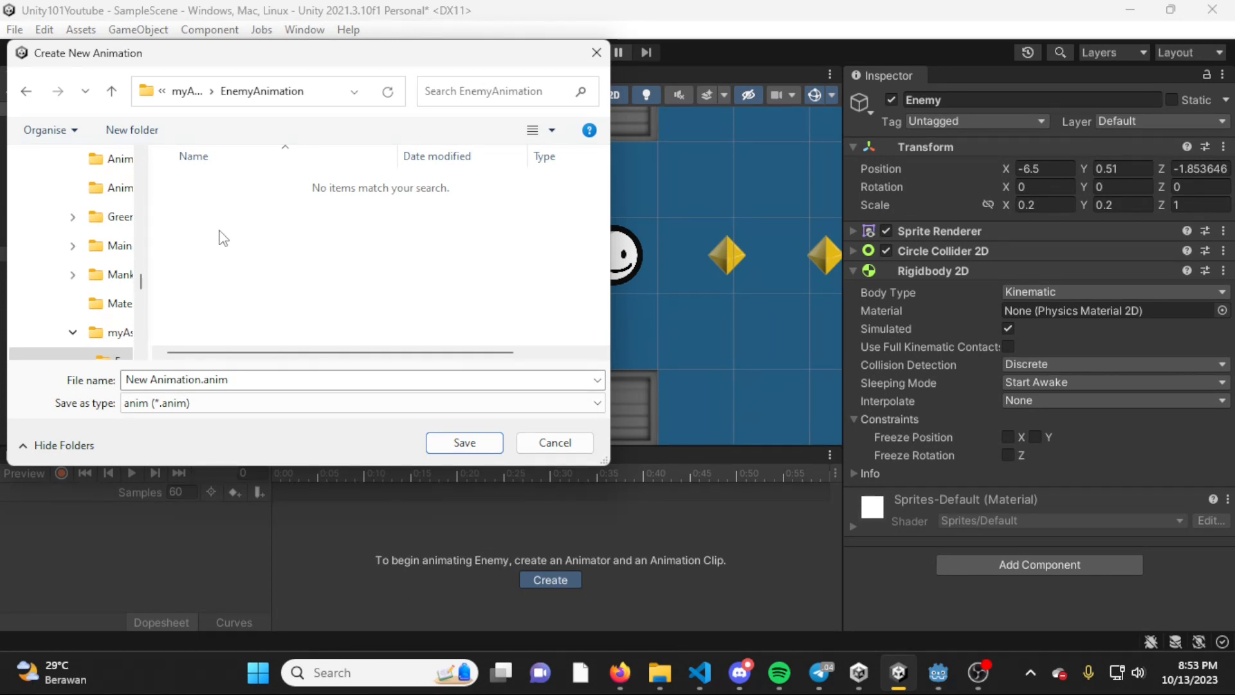
Step: Save the new clip in the EnemyAnimation folder as EnemyIdleAnimation
left_click(234, 380)
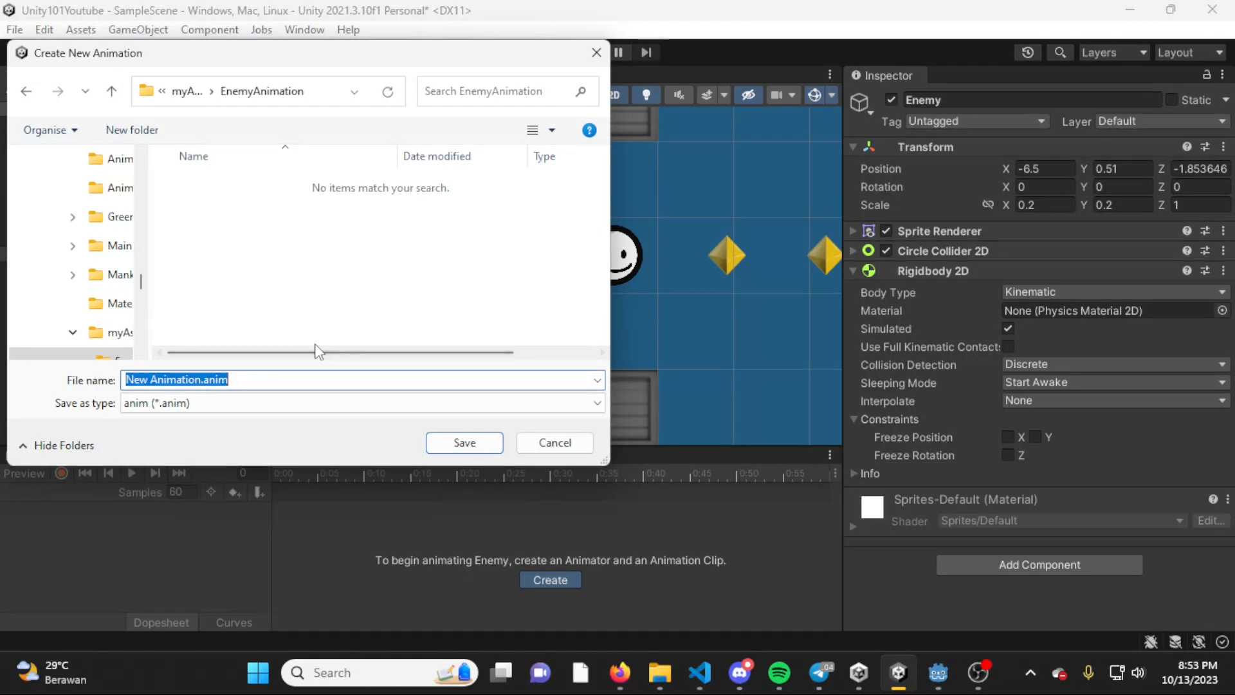
type("EnemyId")
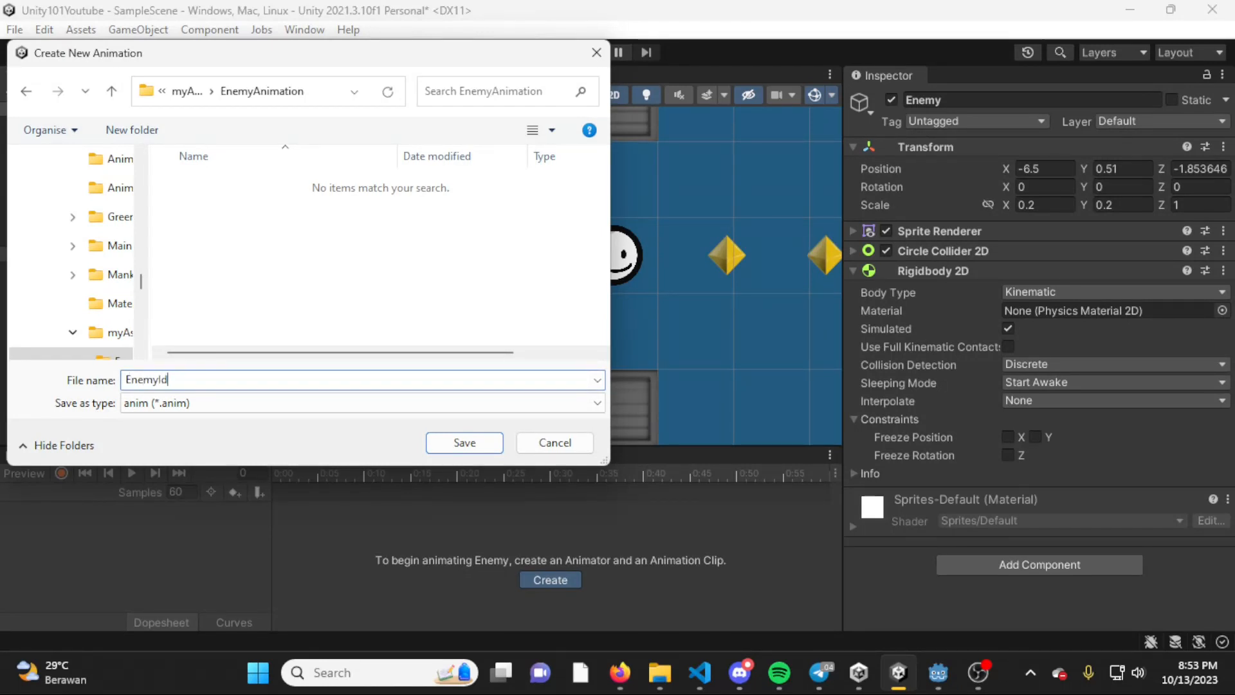
type("leAnimatio")
type("n")
key("Return")
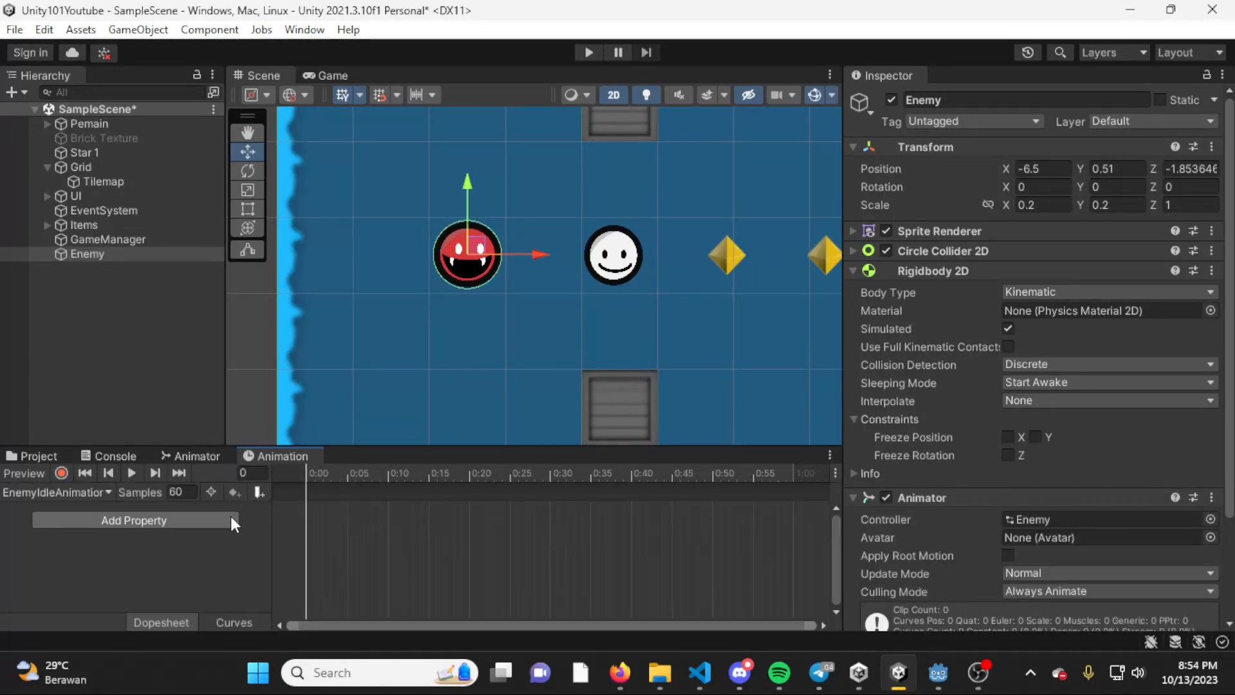
left_click(162, 523)
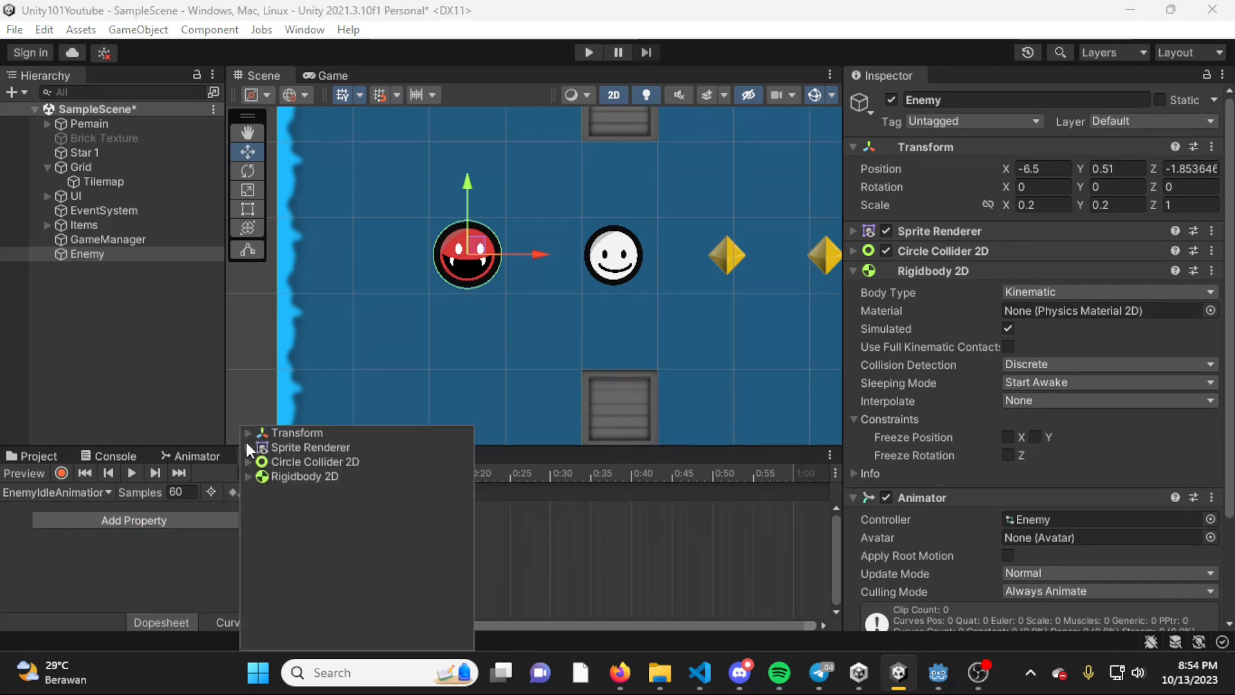
left_click(249, 447)
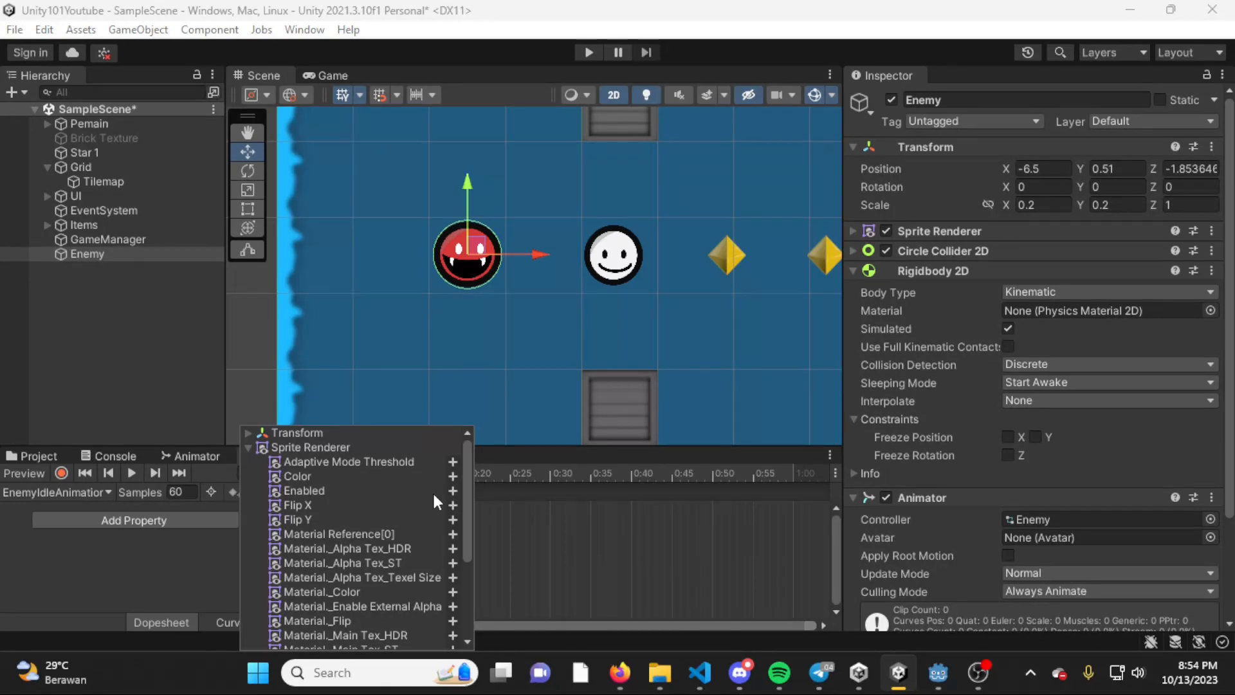
scroll(434, 497, "down", 5)
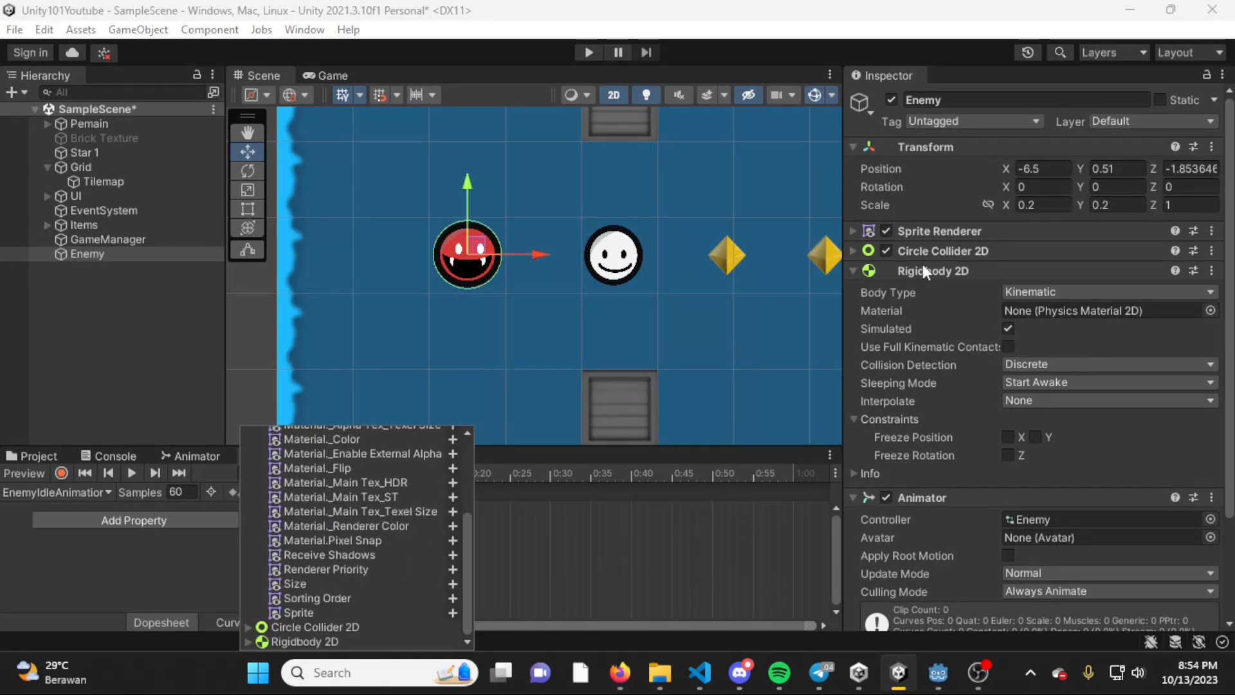
Step: Add the Sprite Renderer's Sprite property to EnemyIdleAnimation and move its end keyframe to 0:25
left_click(861, 231)
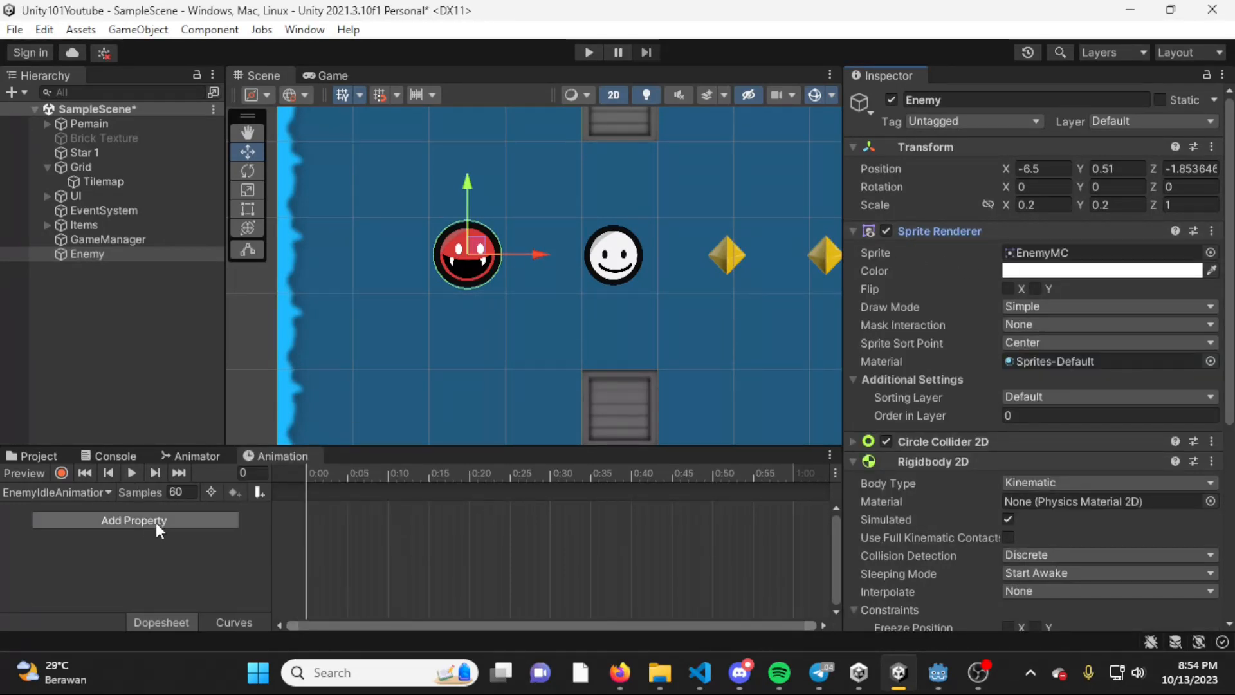
left_click(221, 518)
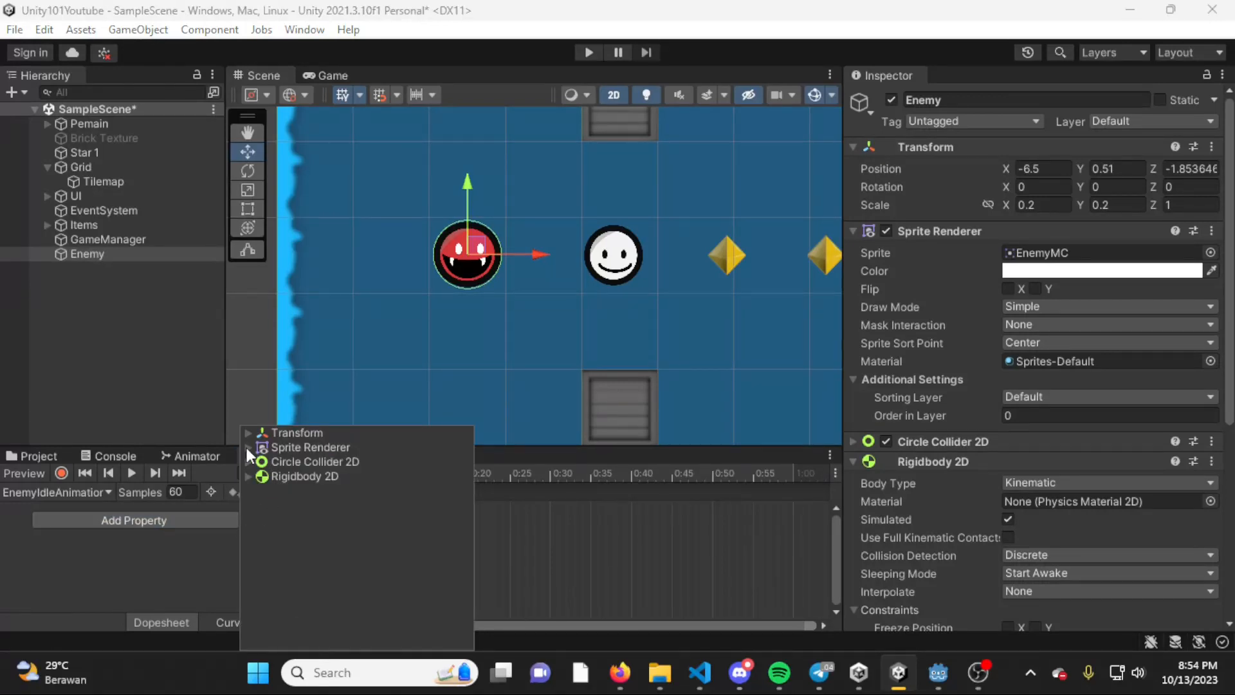
left_click(249, 447)
scroll(341, 535, "down", 2)
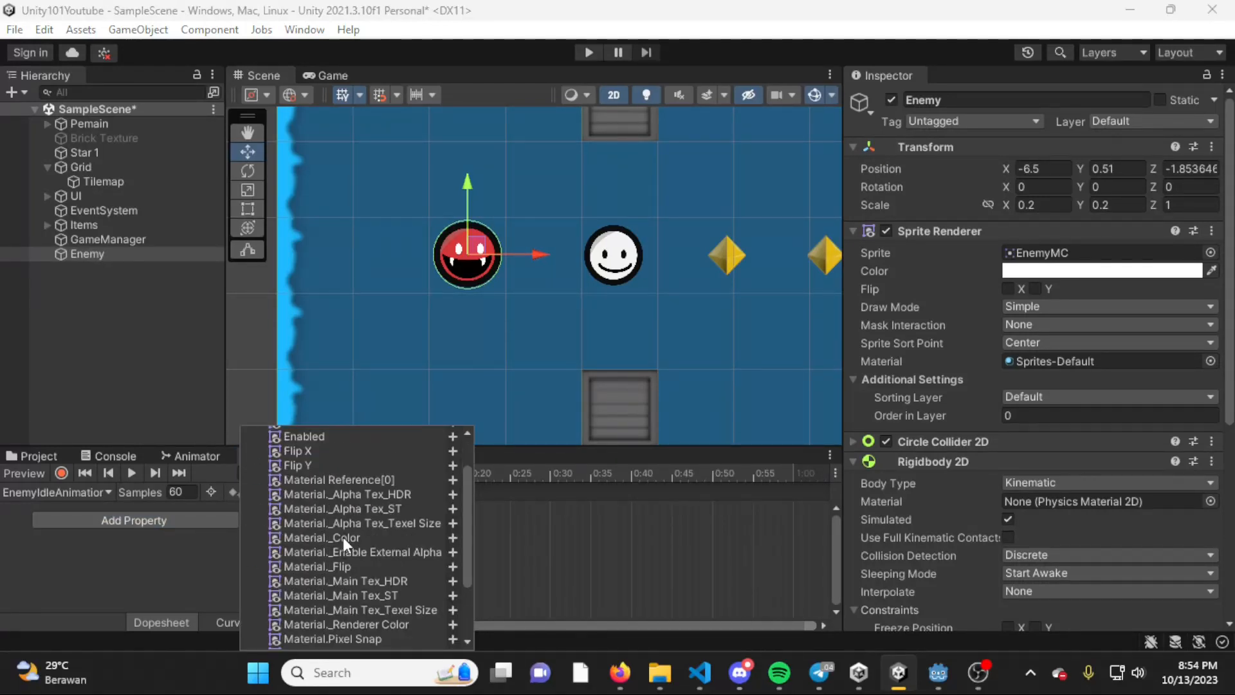
scroll(343, 538, "down", 4)
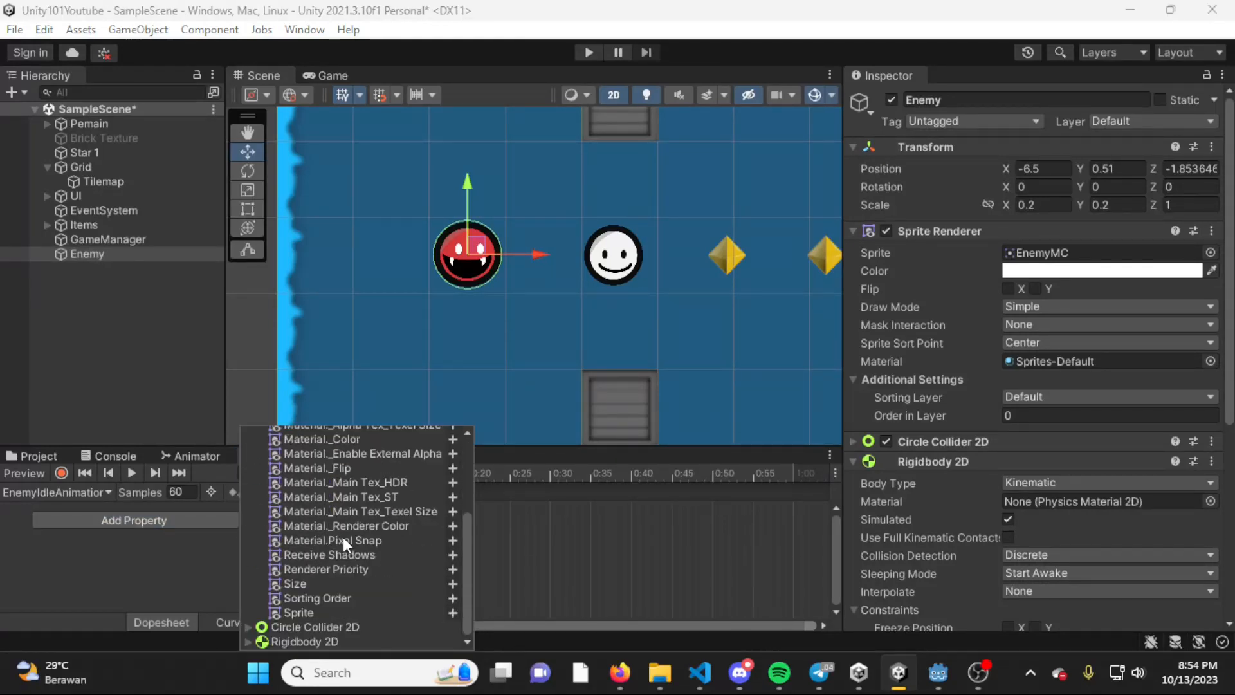
left_click(454, 613)
left_click(306, 527)
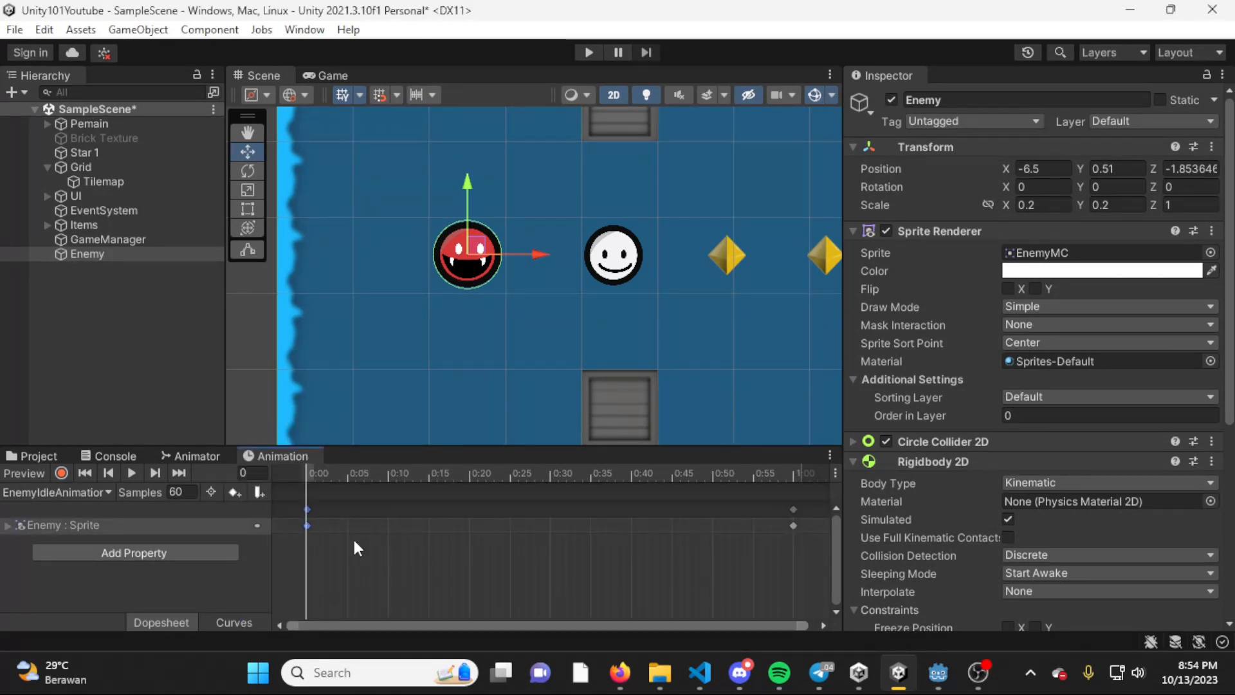
left_click(7, 525)
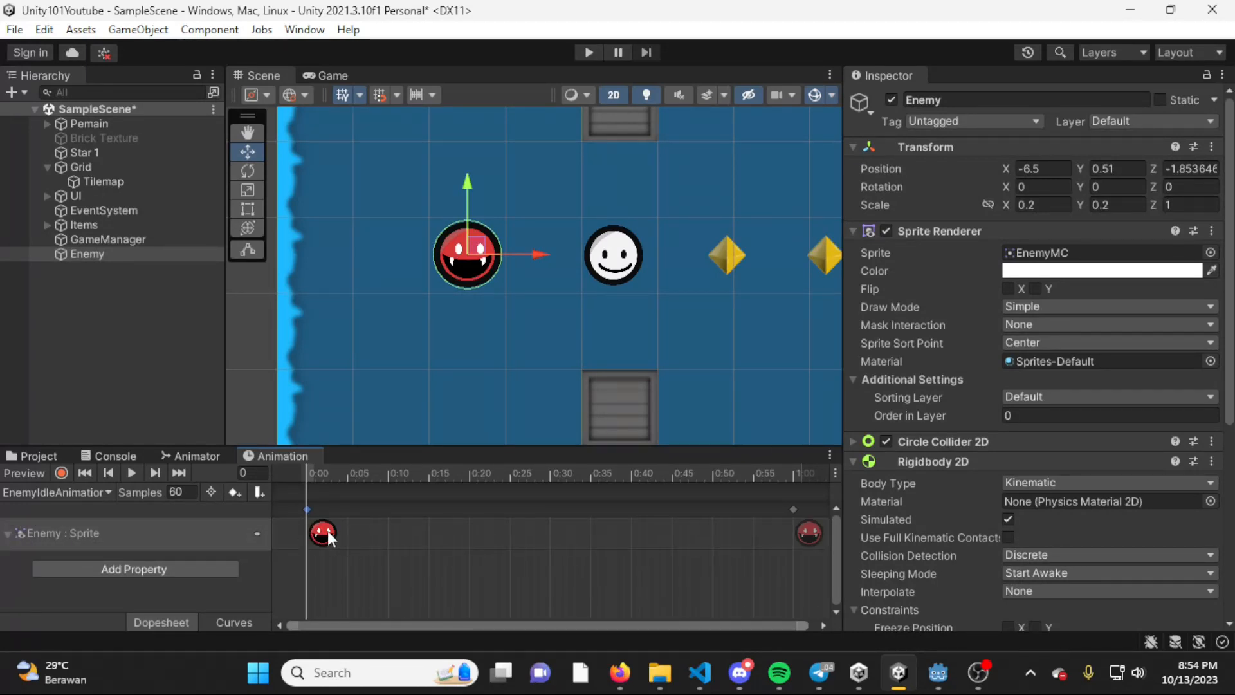
left_click_drag(794, 508, 511, 532)
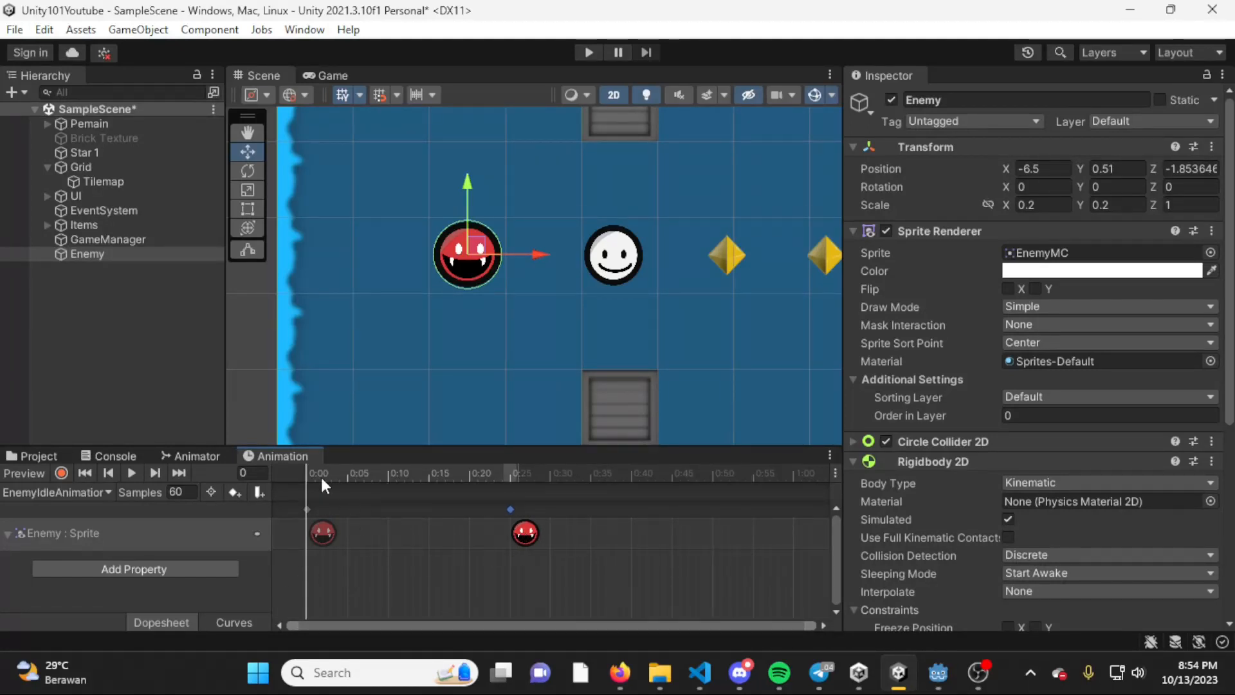
Step: Add the EnemyMC2 sprite from myAssets as a keyframe at about 0:12 in EnemyIdleAnimation and preview the clip
left_click_drag(291, 453, 364, 410)
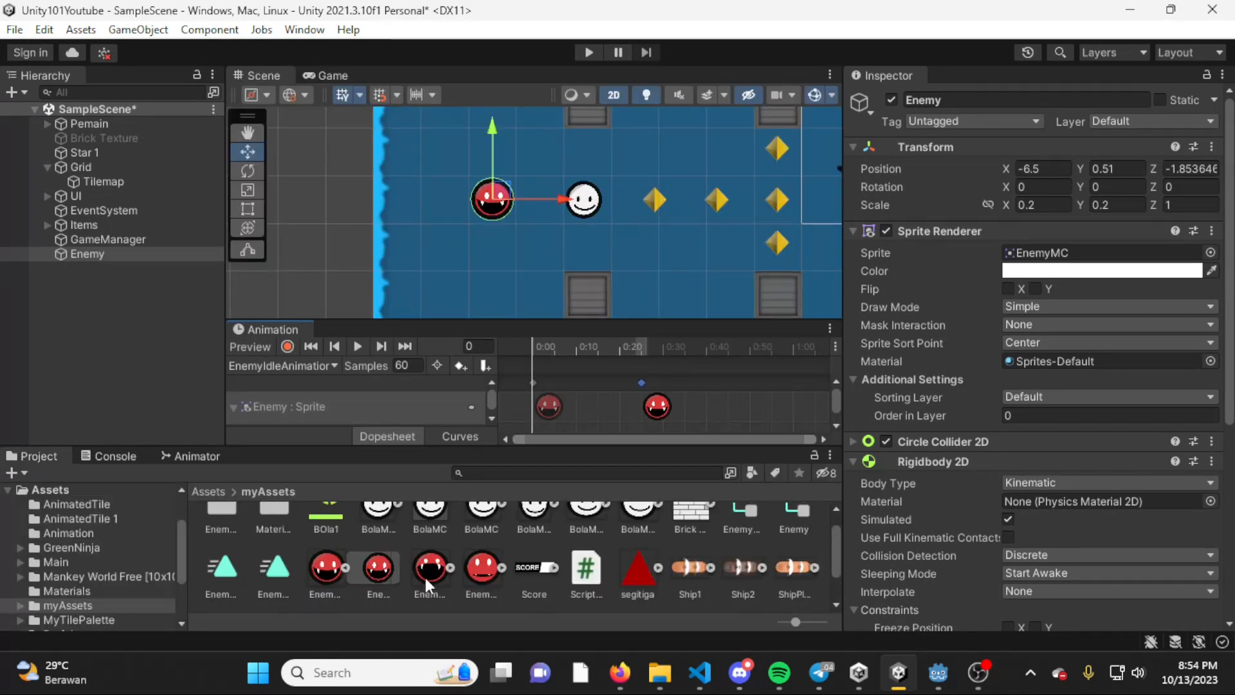
left_click_drag(426, 577, 588, 410)
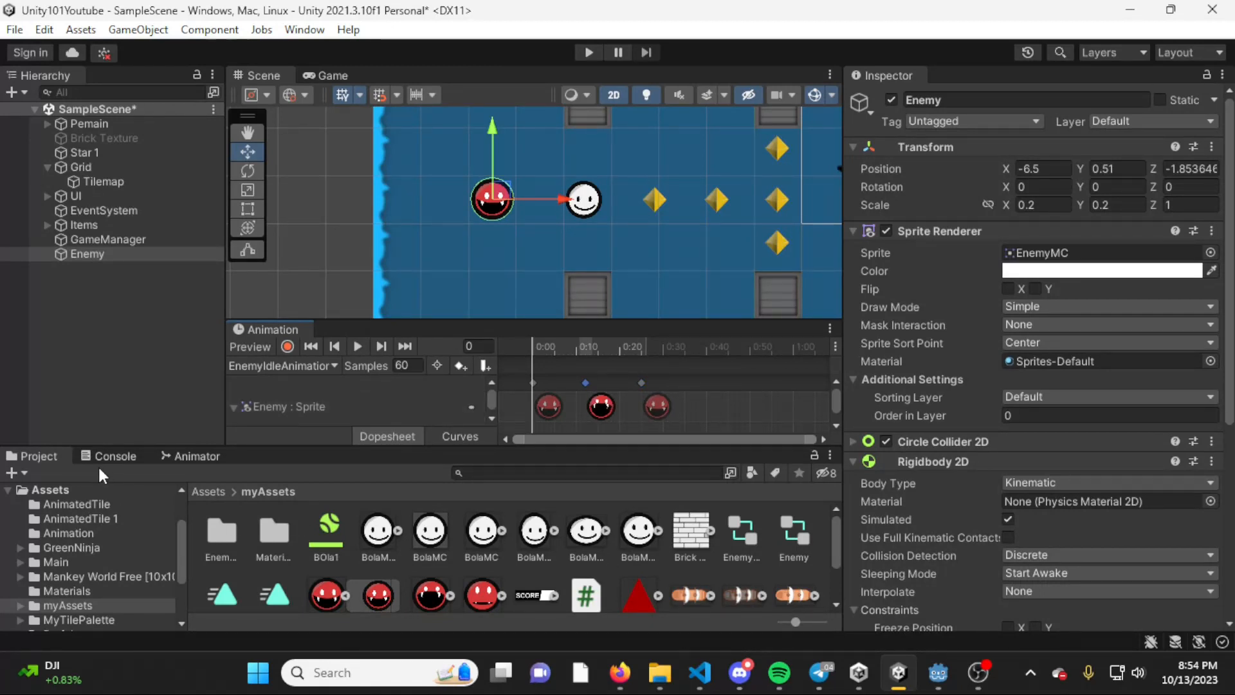
left_click_drag(280, 366, 257, 462)
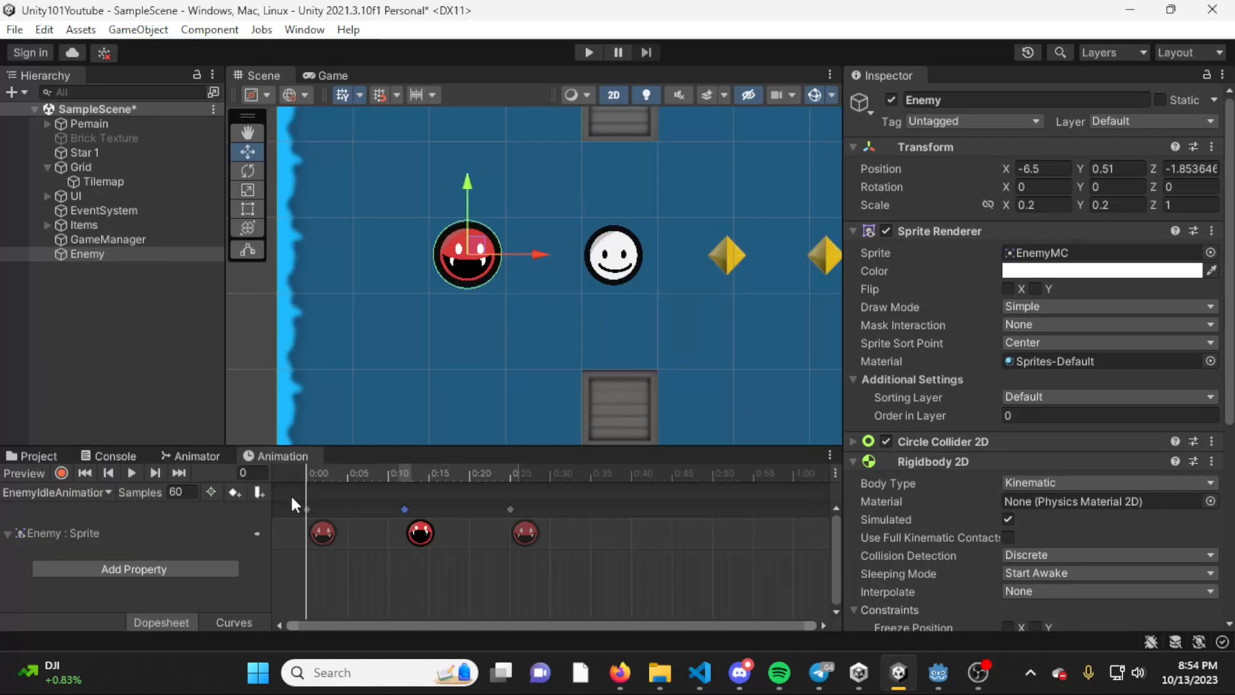
left_click(125, 471)
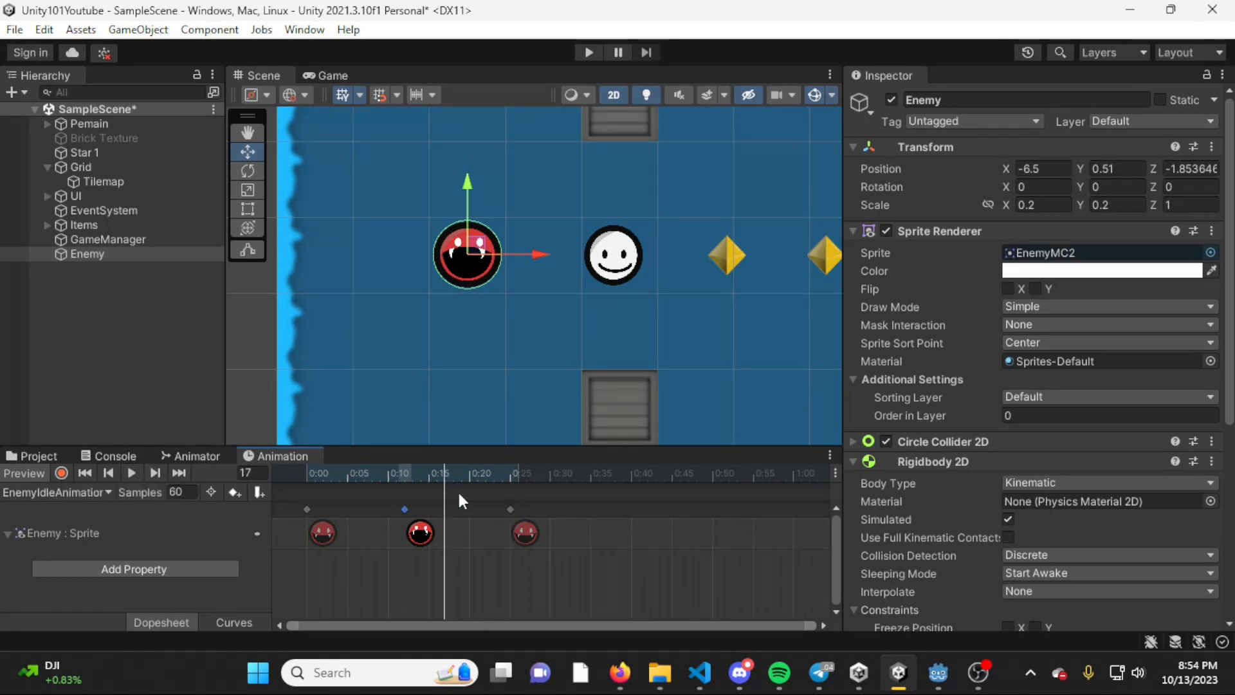
Step: Open the Enemy controller from its Animator component and move the EnemyIdleAnimation state level with Entry, clear of Any State
scroll(1075, 417, "down", 4)
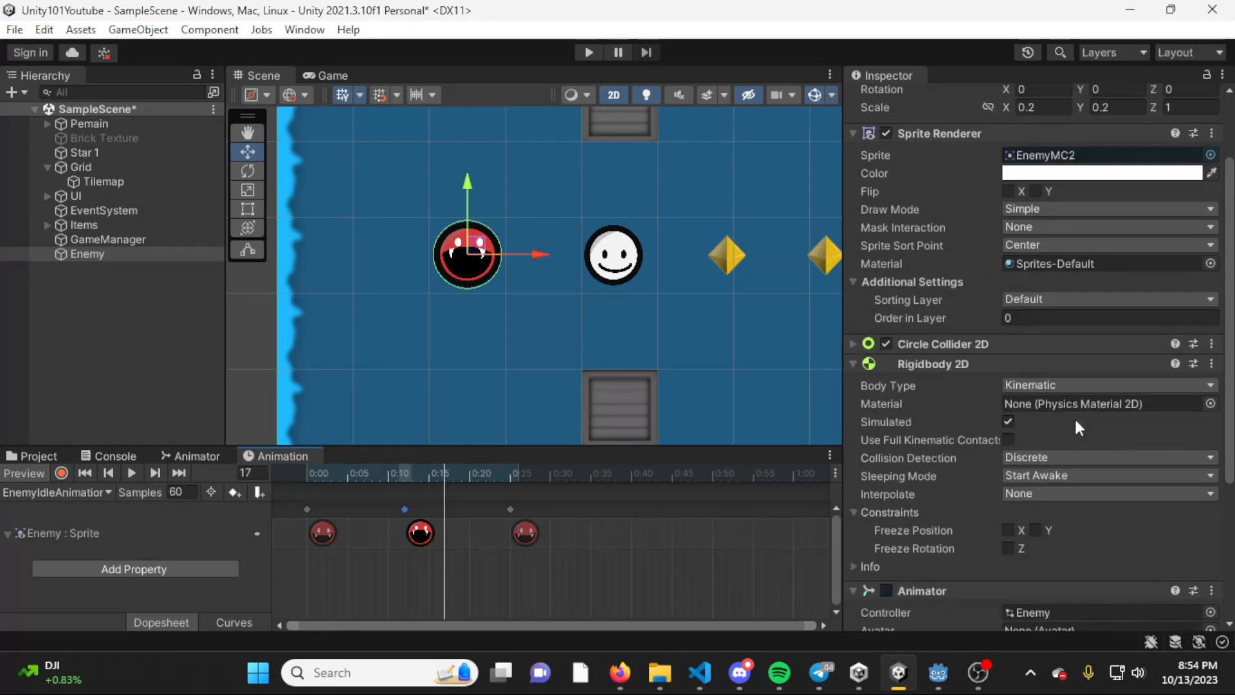
scroll(994, 458, "up", 2)
scroll(994, 412, "down", 5)
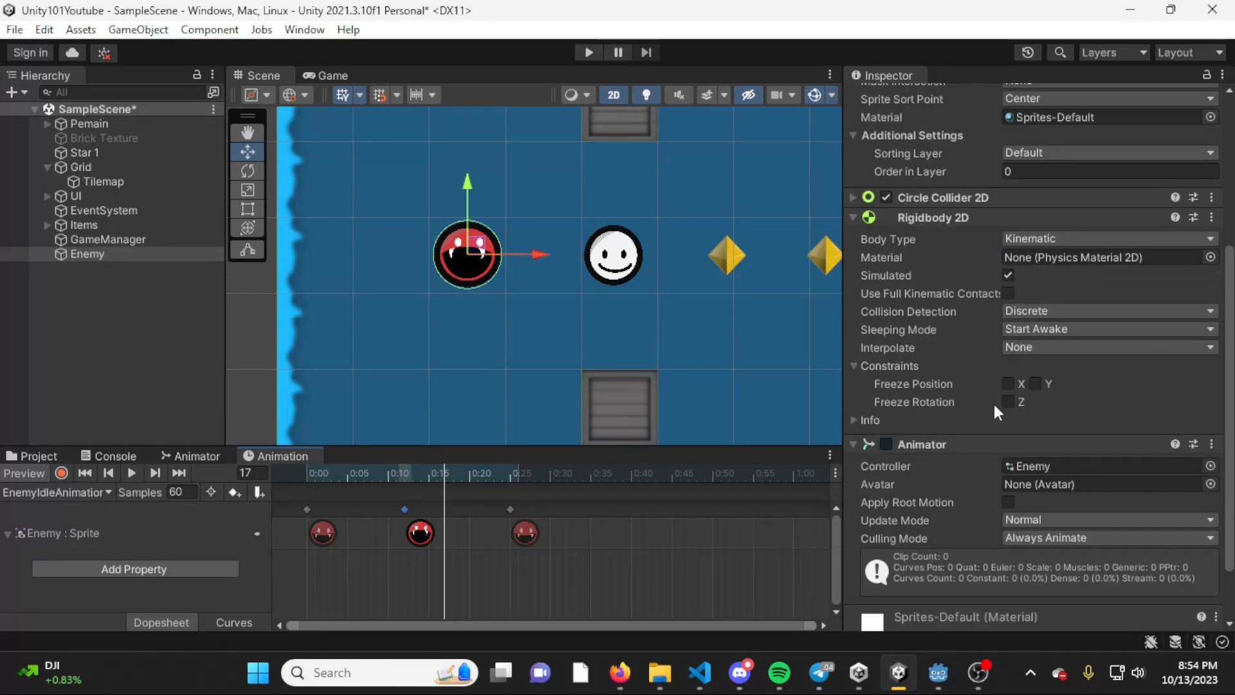
double_click(1052, 464)
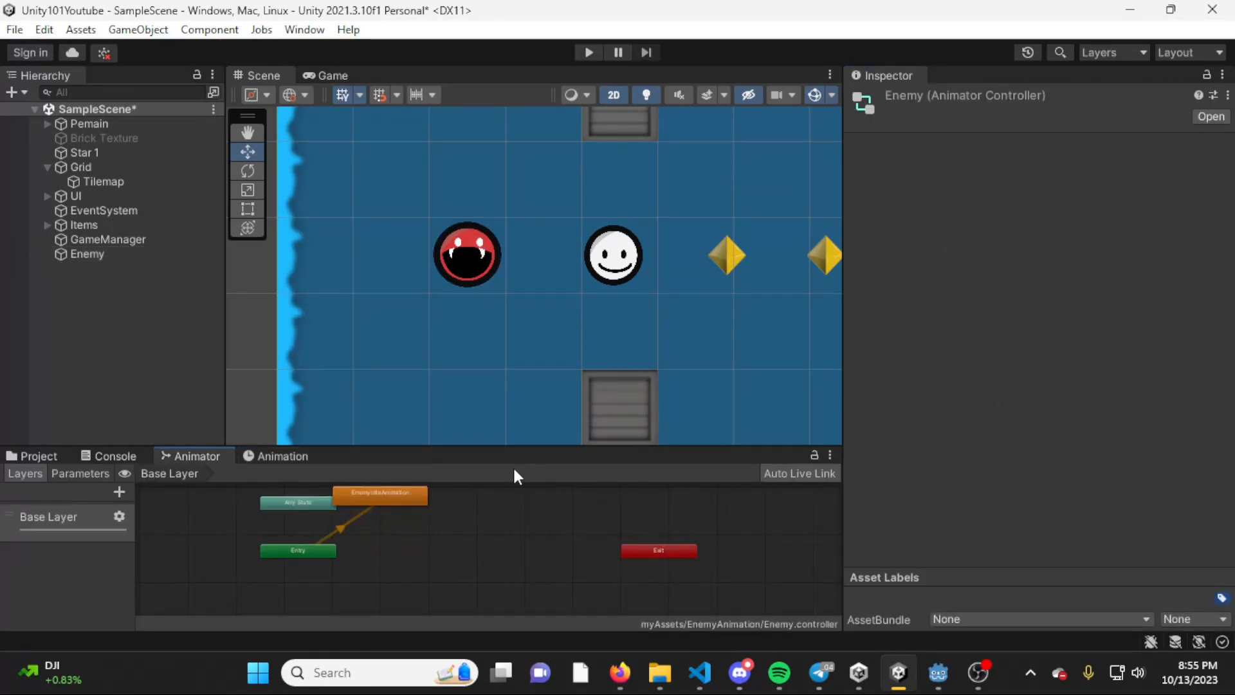
left_click_drag(529, 446, 519, 382)
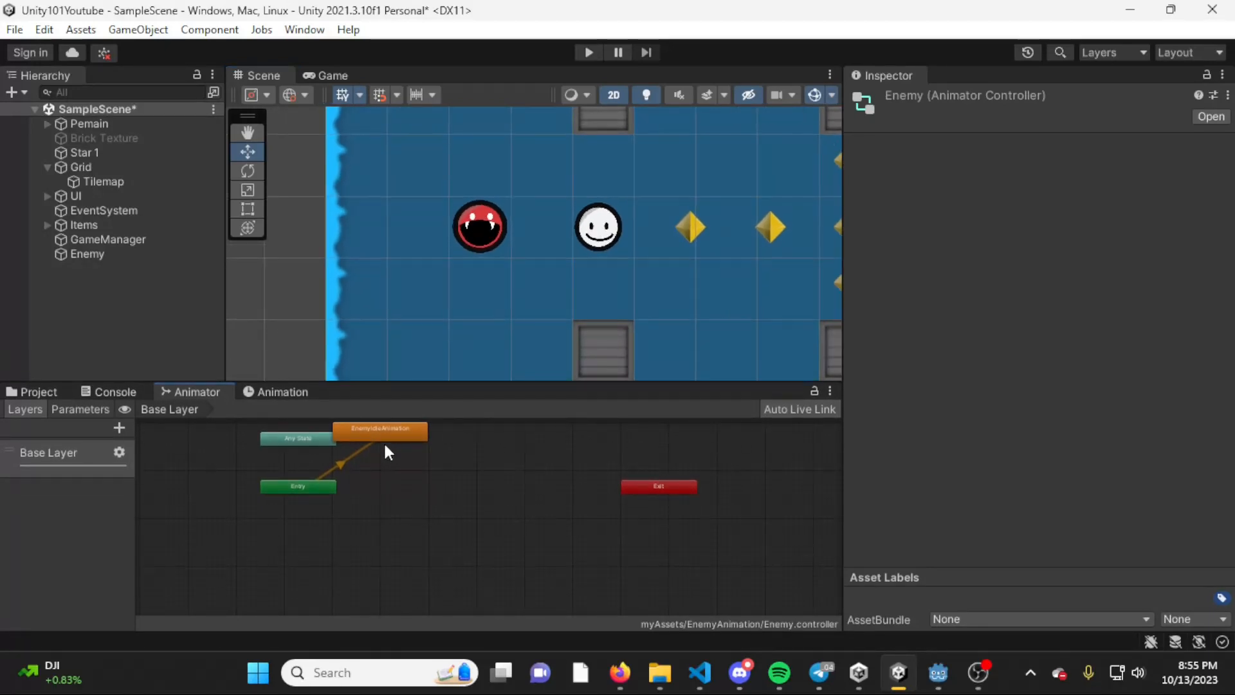
left_click_drag(418, 469, 474, 507)
scroll(468, 530, "up", 4)
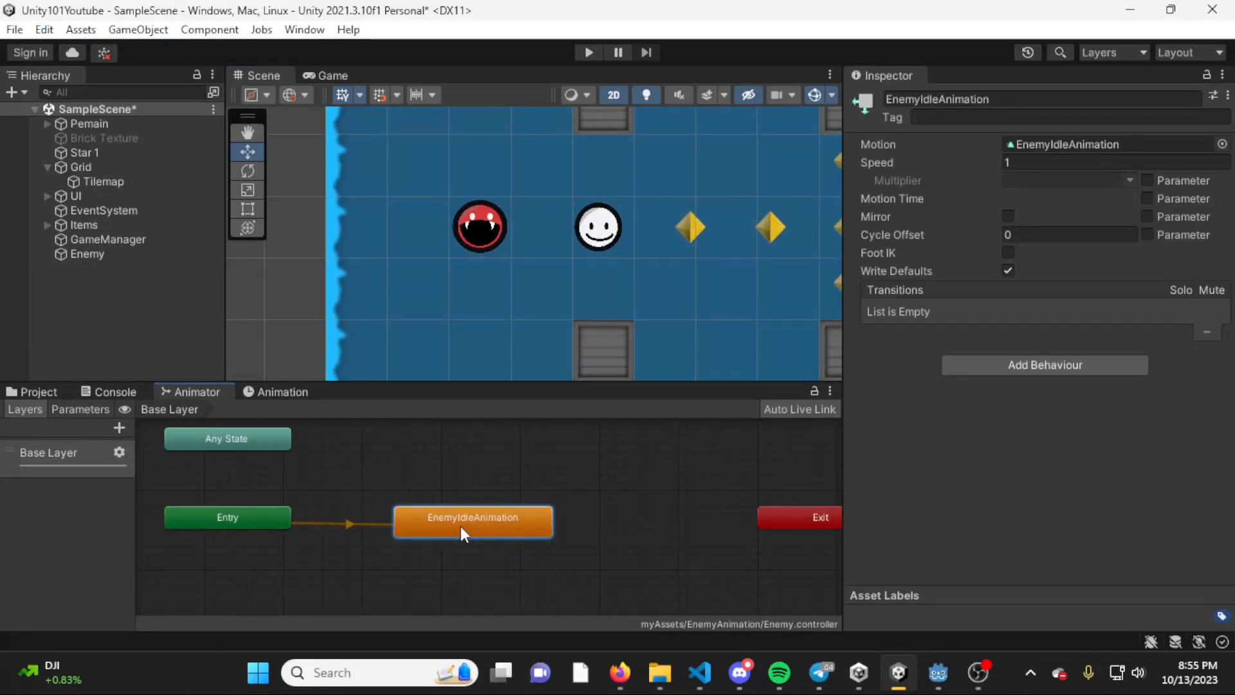
middle_click_drag(461, 526, 530, 521)
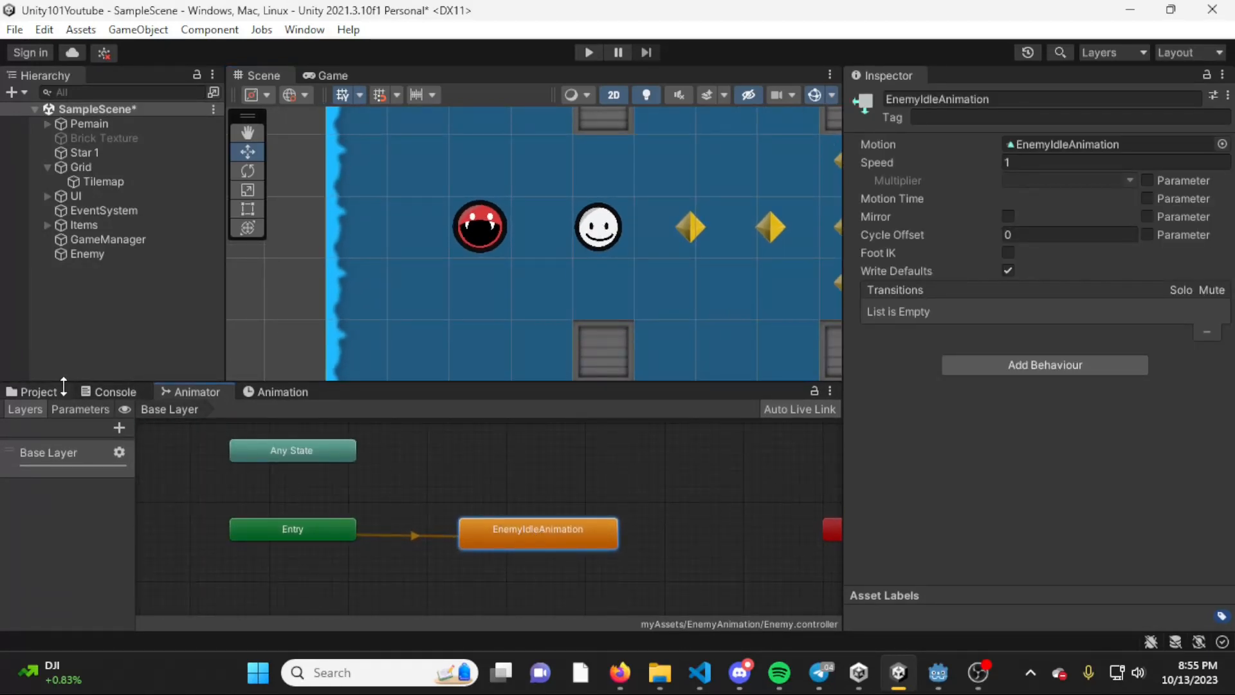
Step: Create a new animation clip for Enemy and save it in the EnemyAnimation folder as EnemyDeadAnimation
left_click(39, 392)
left_click(295, 389)
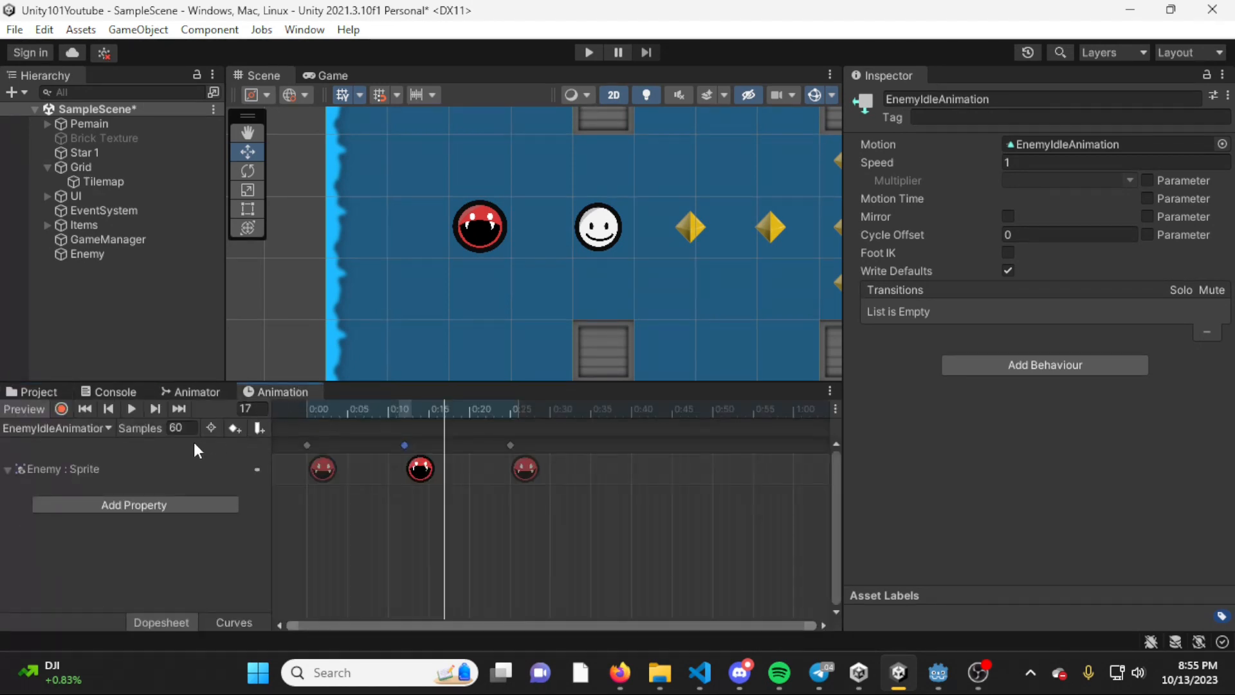
left_click(94, 429)
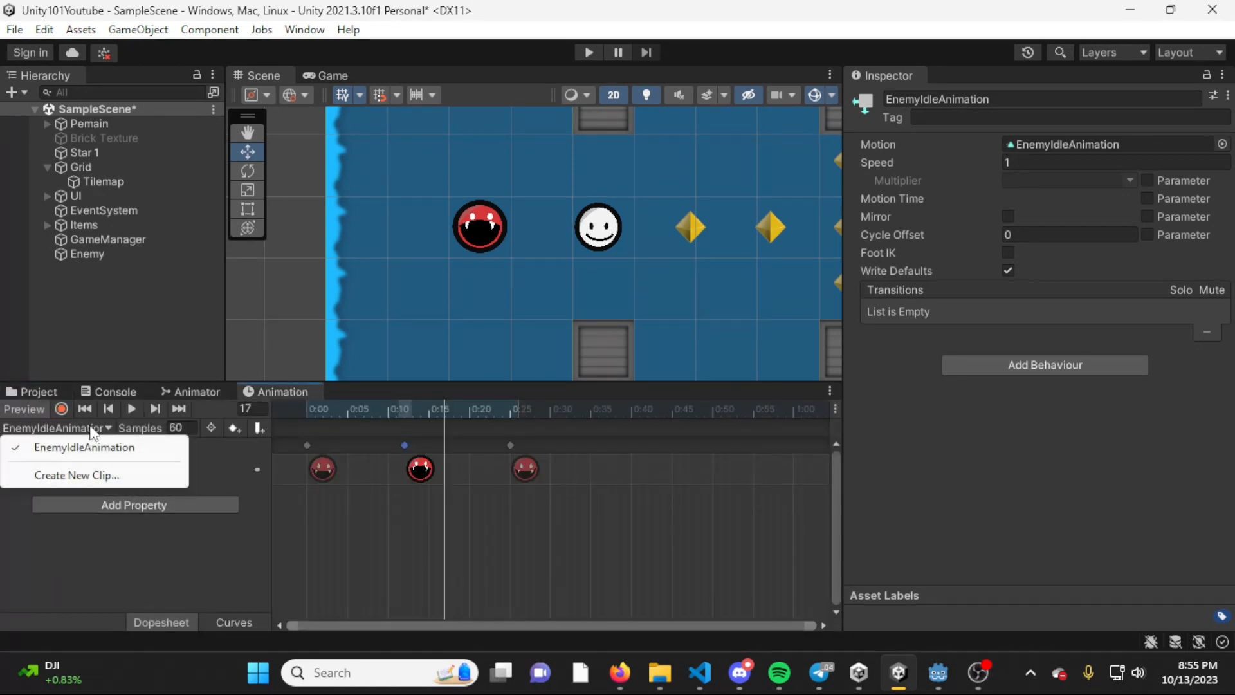
left_click(90, 475)
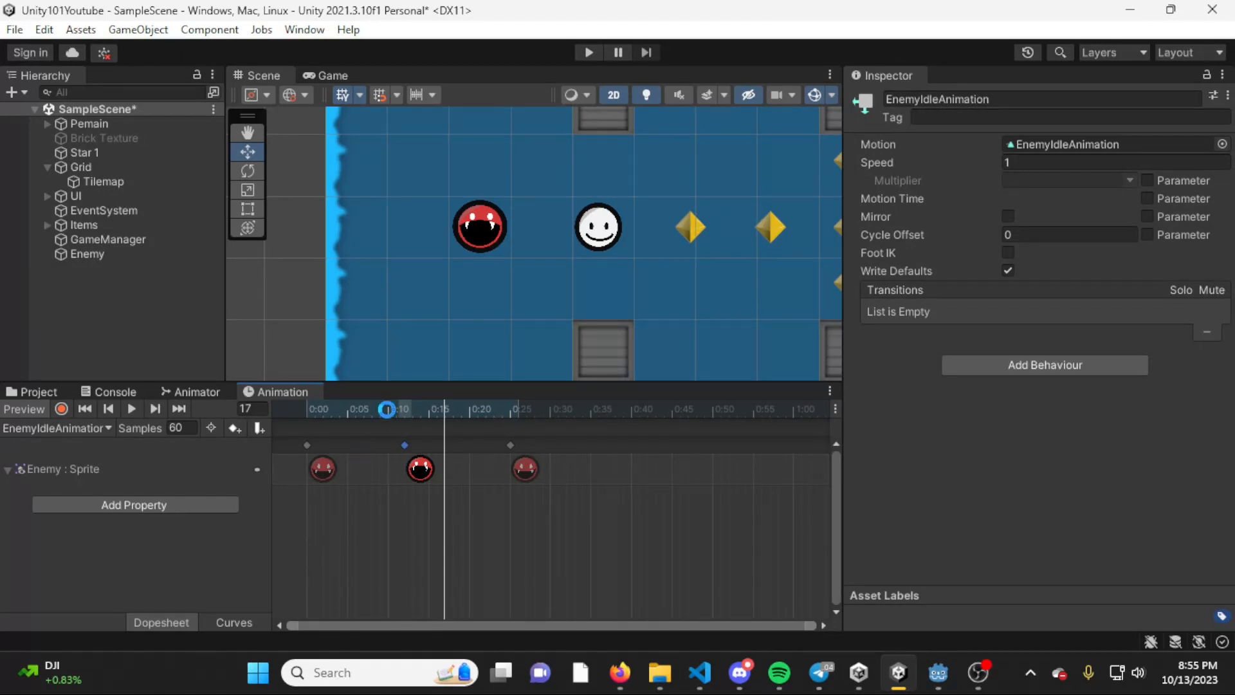
type("E")
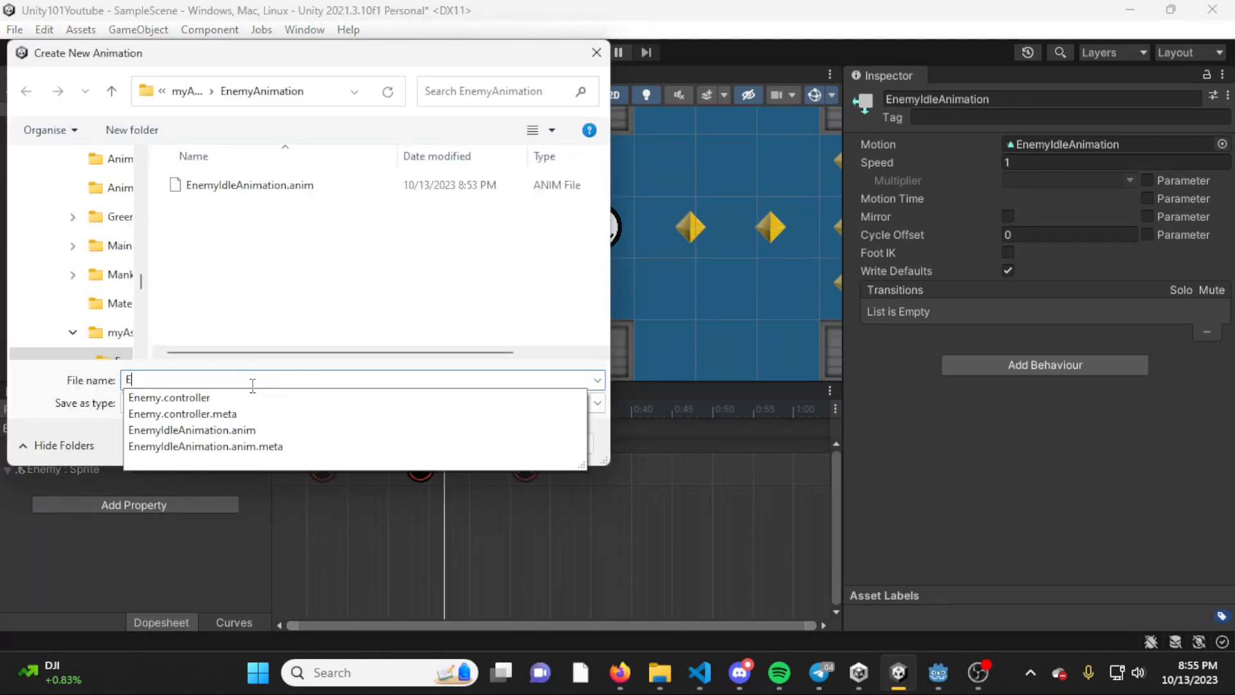
type("nemyDeadAnimation")
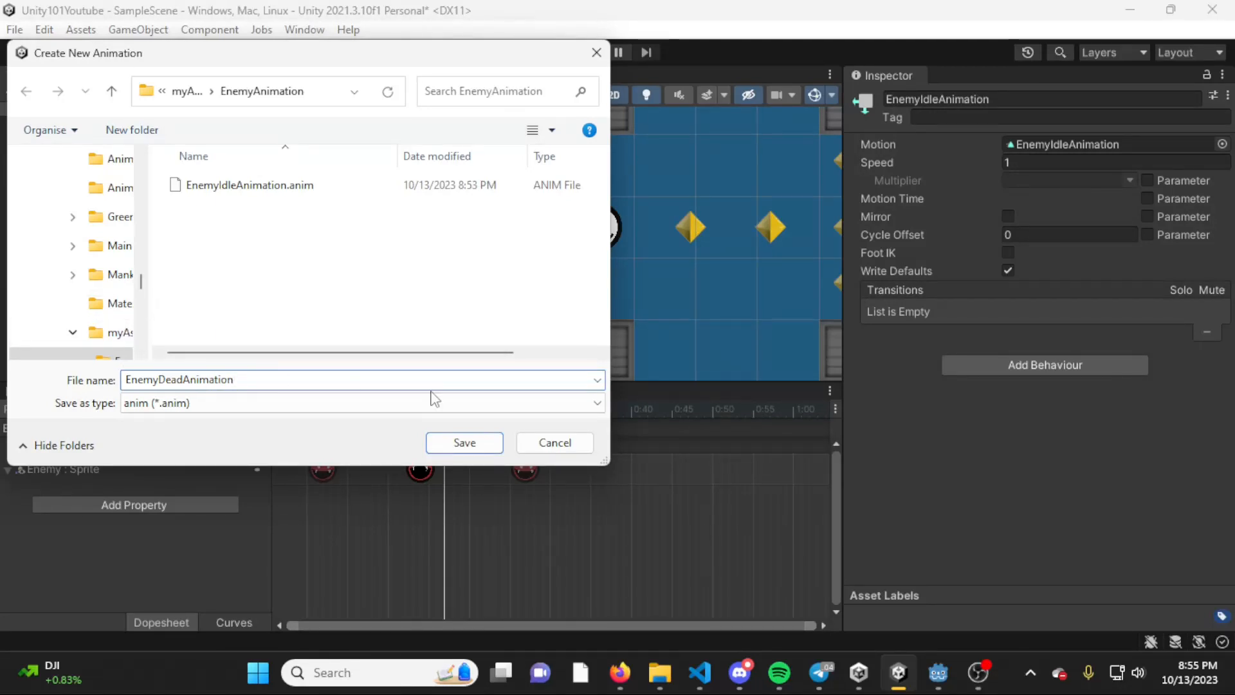
left_click(440, 448)
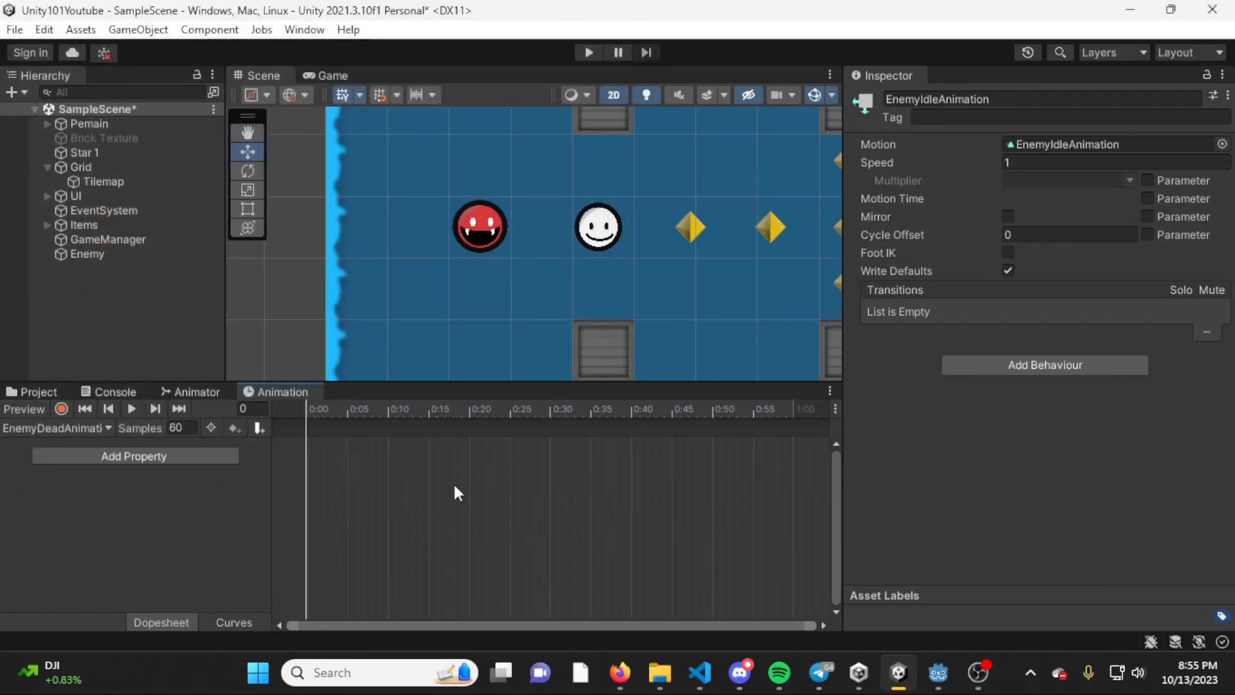
Step: Add the Transform's Scale property to EnemyDeadAnimation and move its end keyframe to 0:30
left_click(227, 461)
left_click(249, 433)
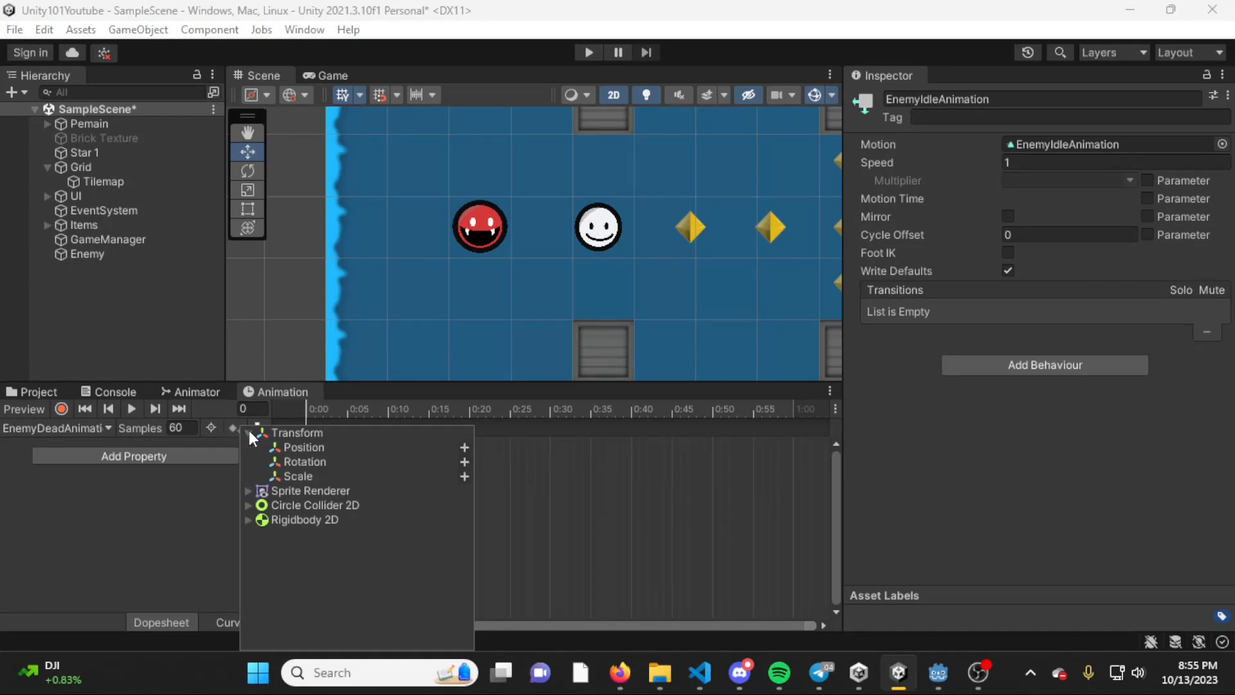
left_click(464, 477)
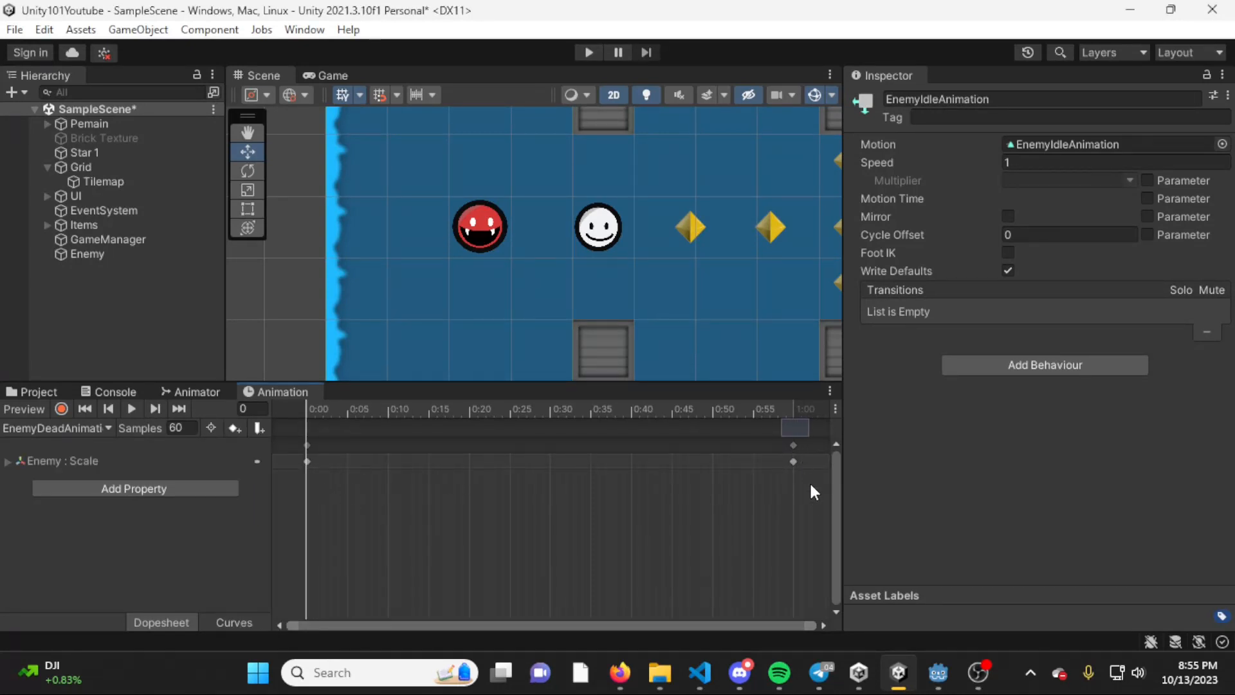
left_click_drag(798, 461, 551, 458)
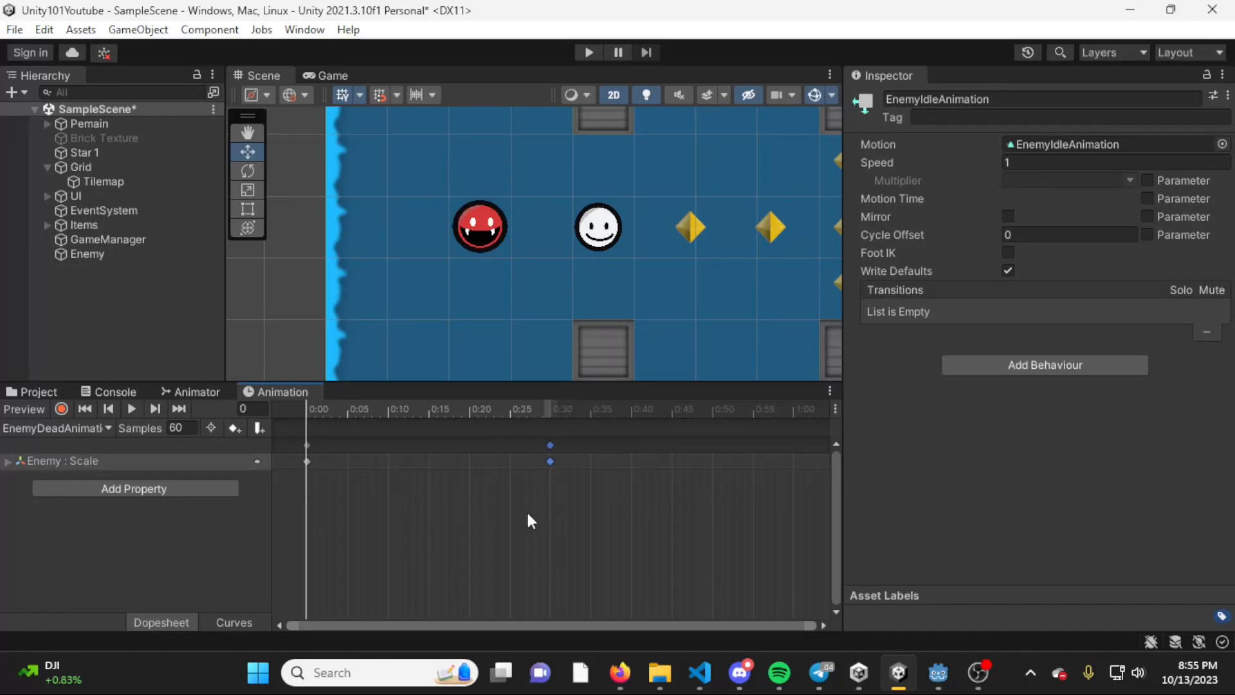
Step: Start recording, set Enemy's X and Y scale to 0.05 at 0:30, and preview the shrinking animation
left_click(307, 463)
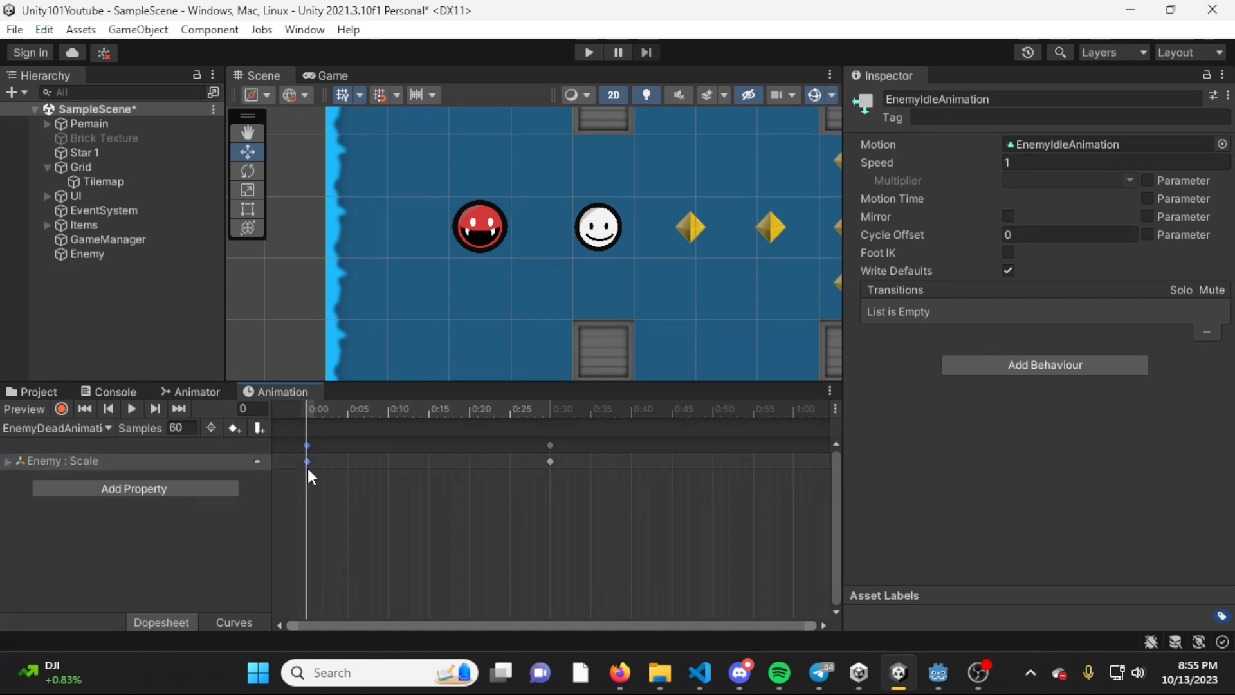
left_click(61, 410)
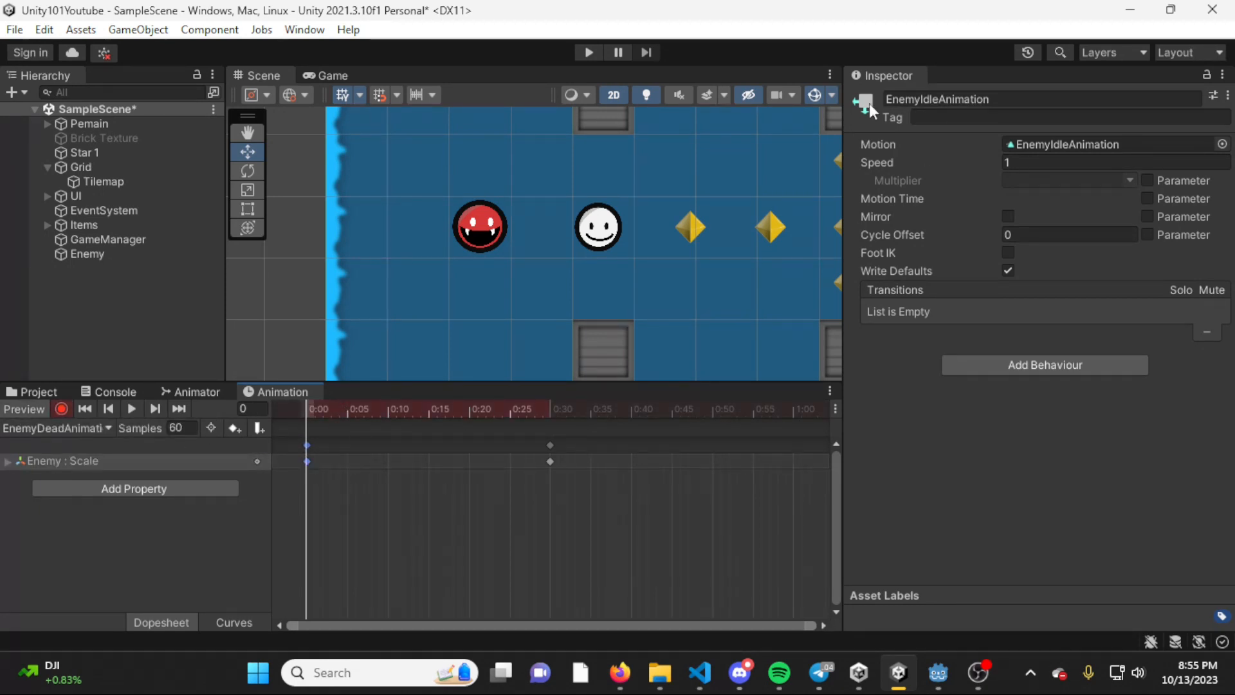
left_click(83, 254)
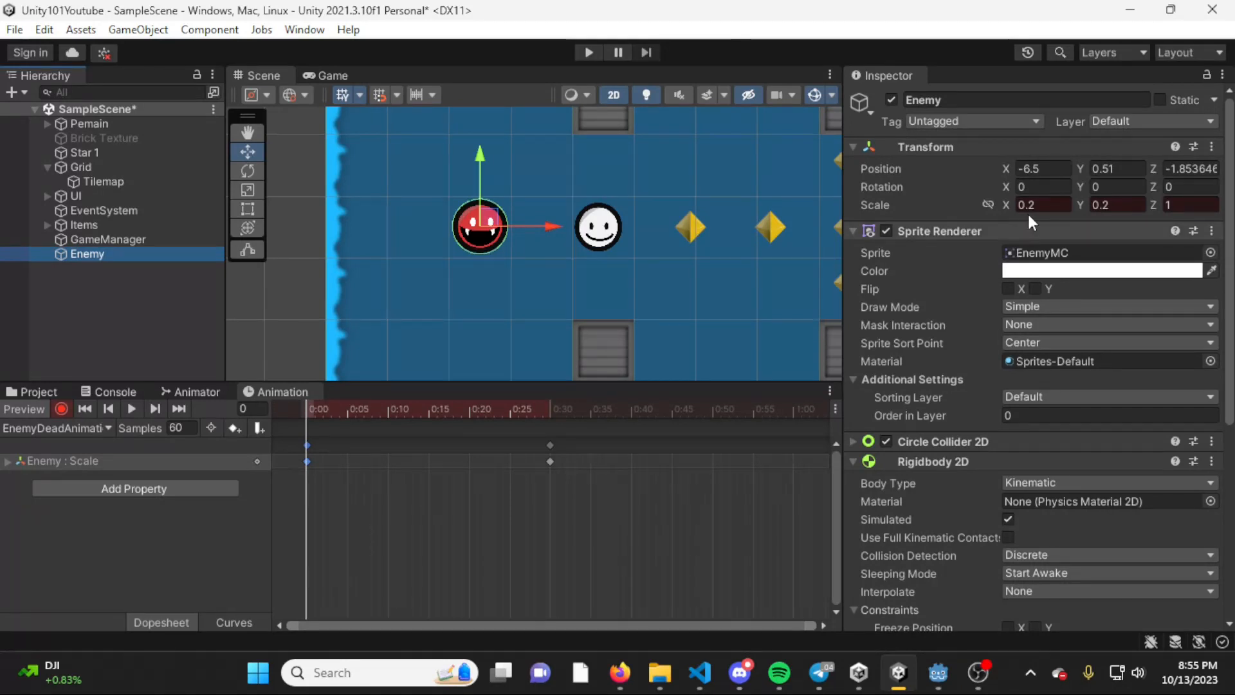
left_click_drag(322, 407, 549, 415)
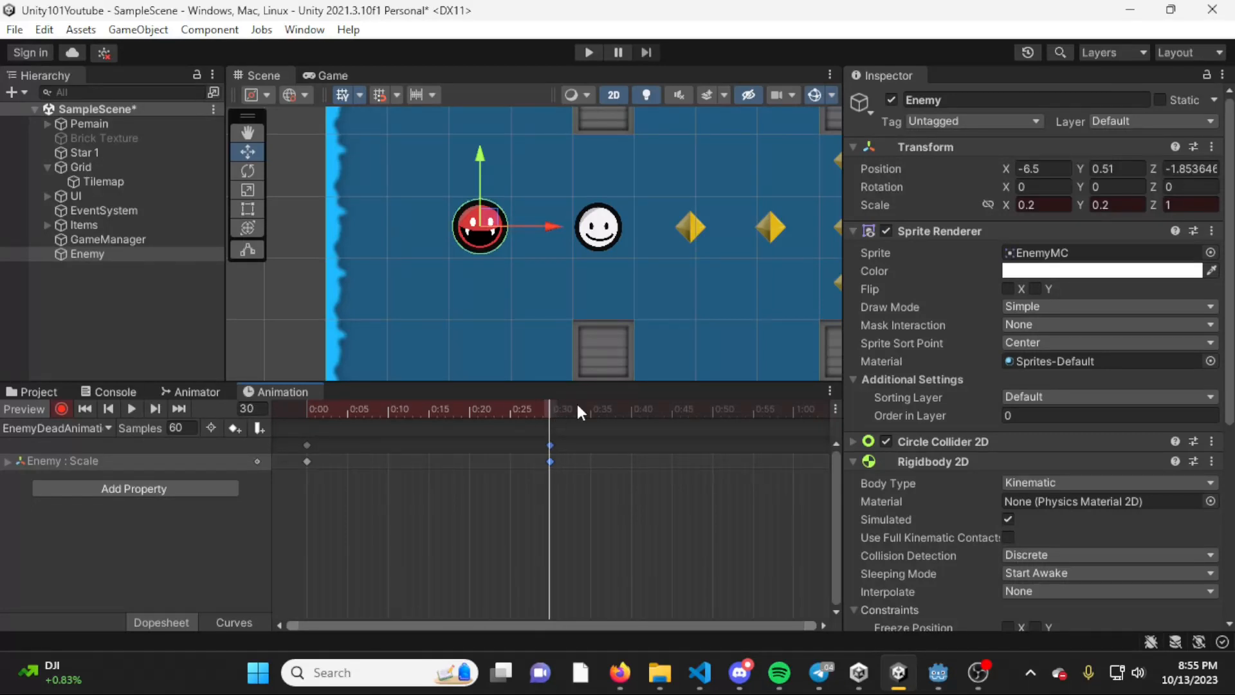
left_click(1047, 205)
type("0.05")
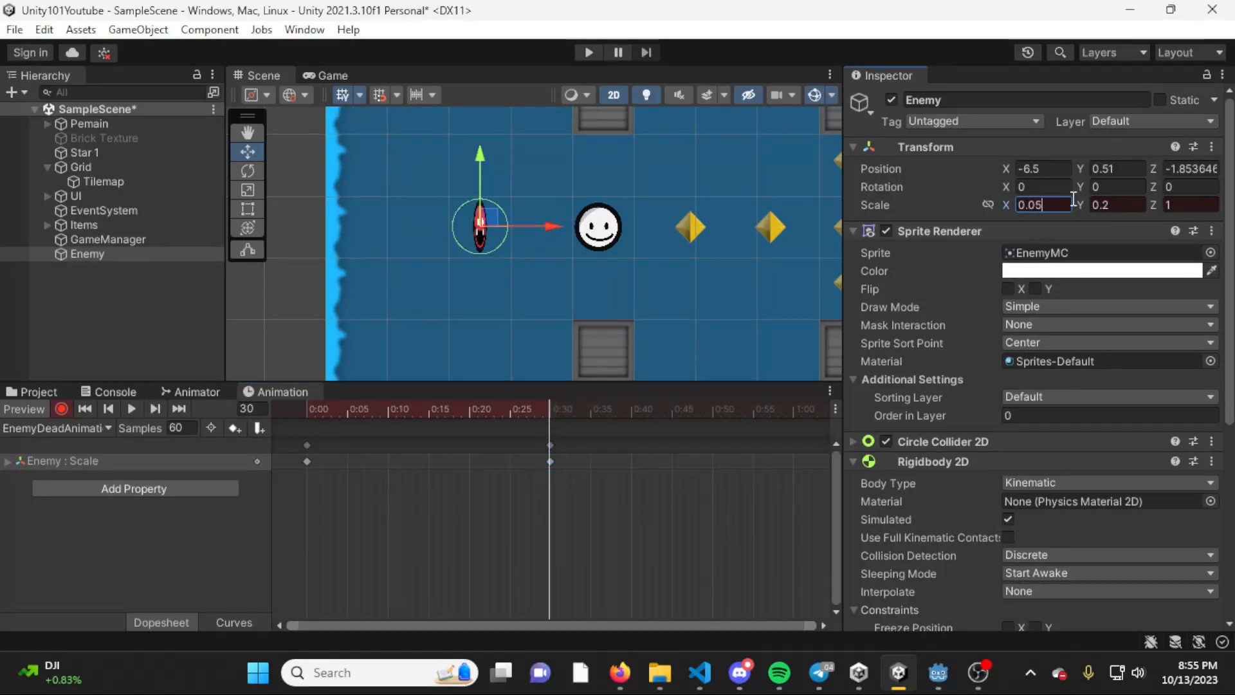
key("Tab")
type("03")
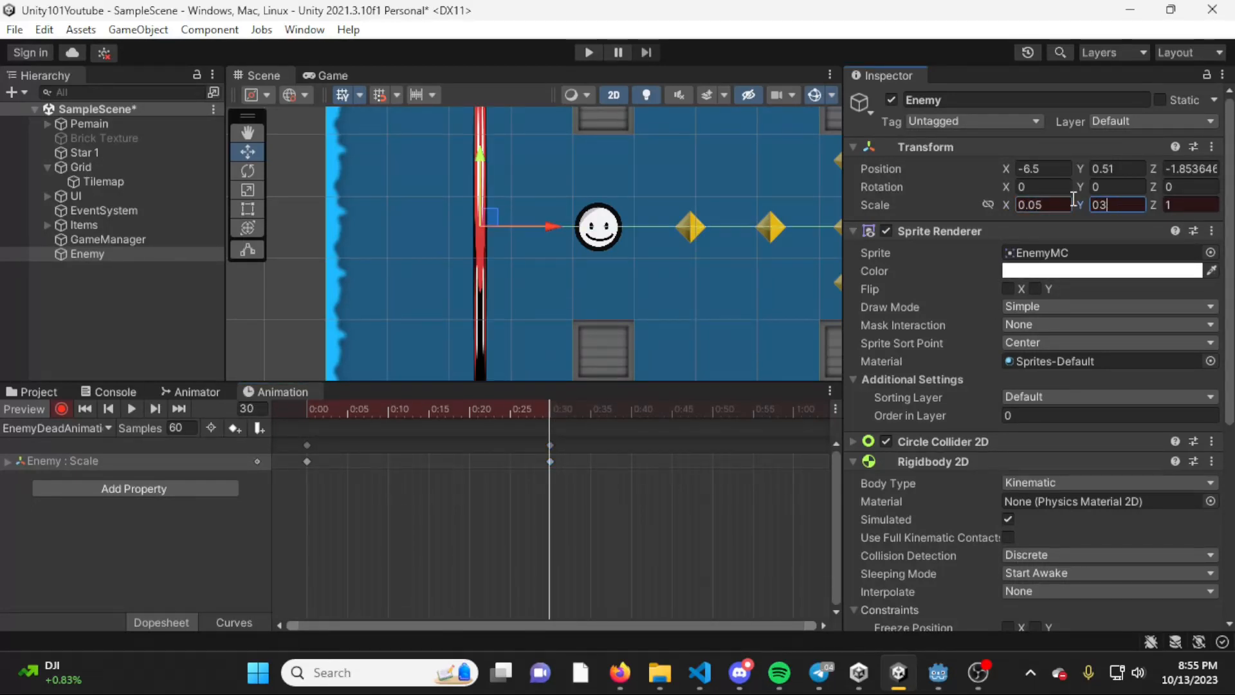
key("BackSpace")
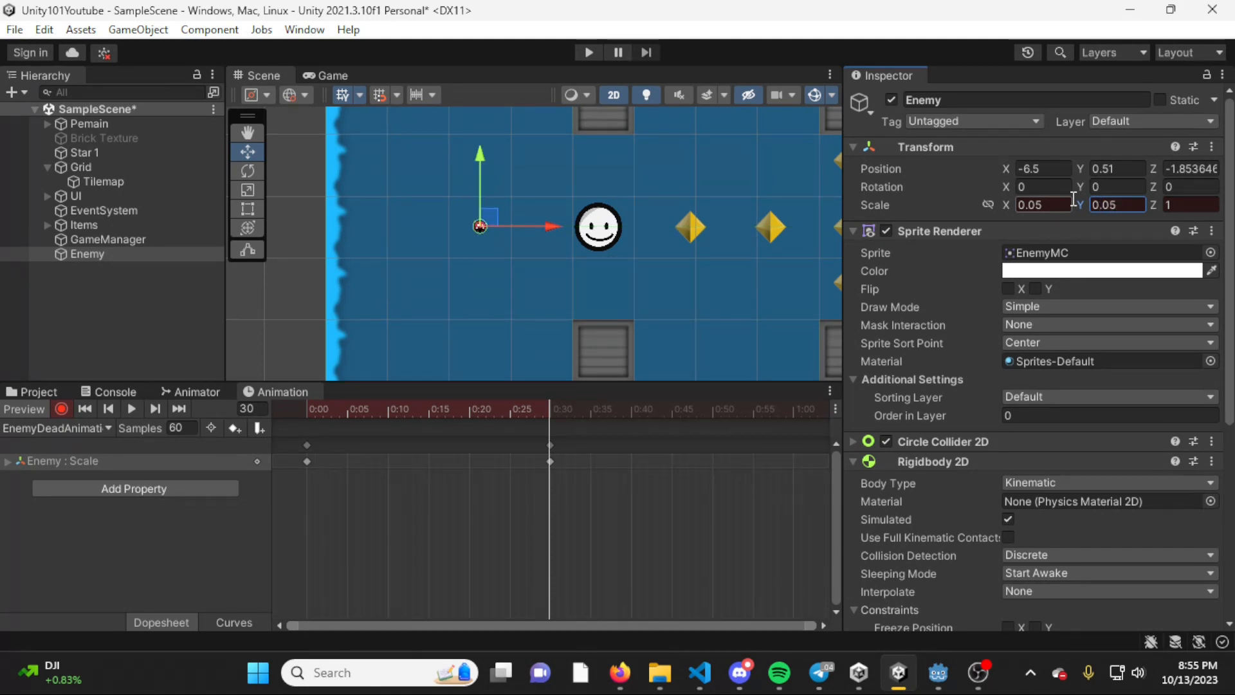
left_click_drag(342, 411, 298, 442)
left_click(125, 413)
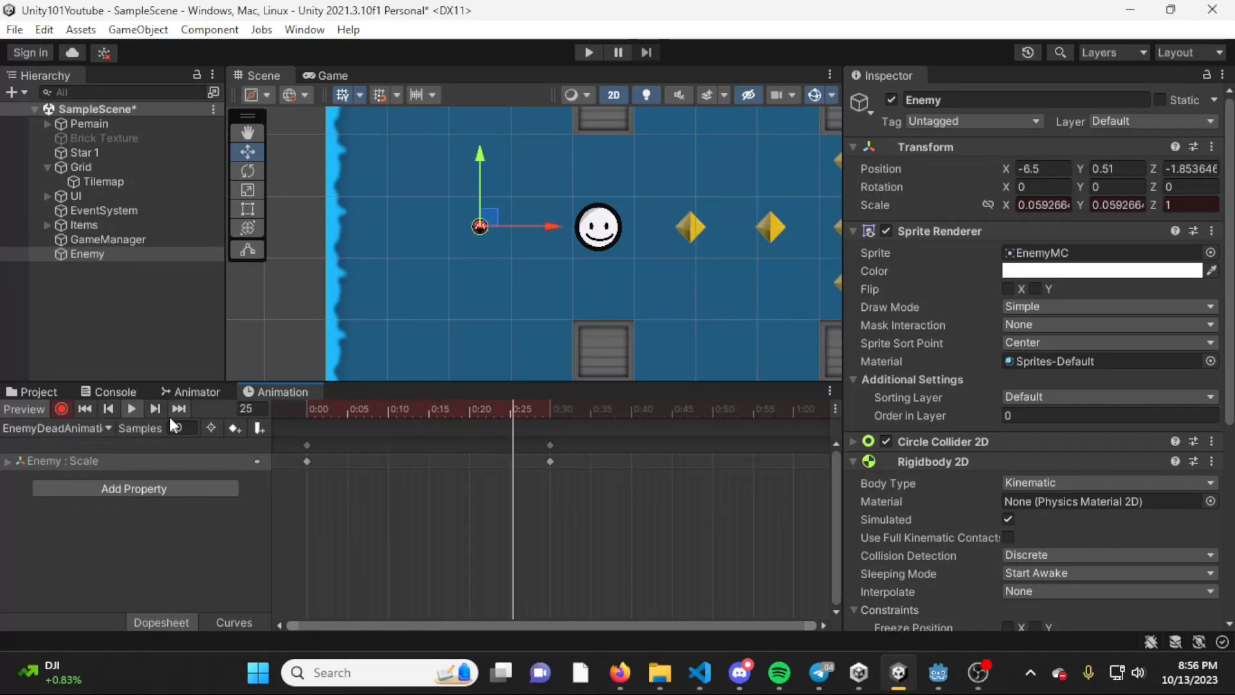
left_click(131, 410)
Step: Record a scale keyframe at 0:05 with Enemy's X and Y scale at 0.35, and preview the clip
left_click_drag(373, 413, 347, 413)
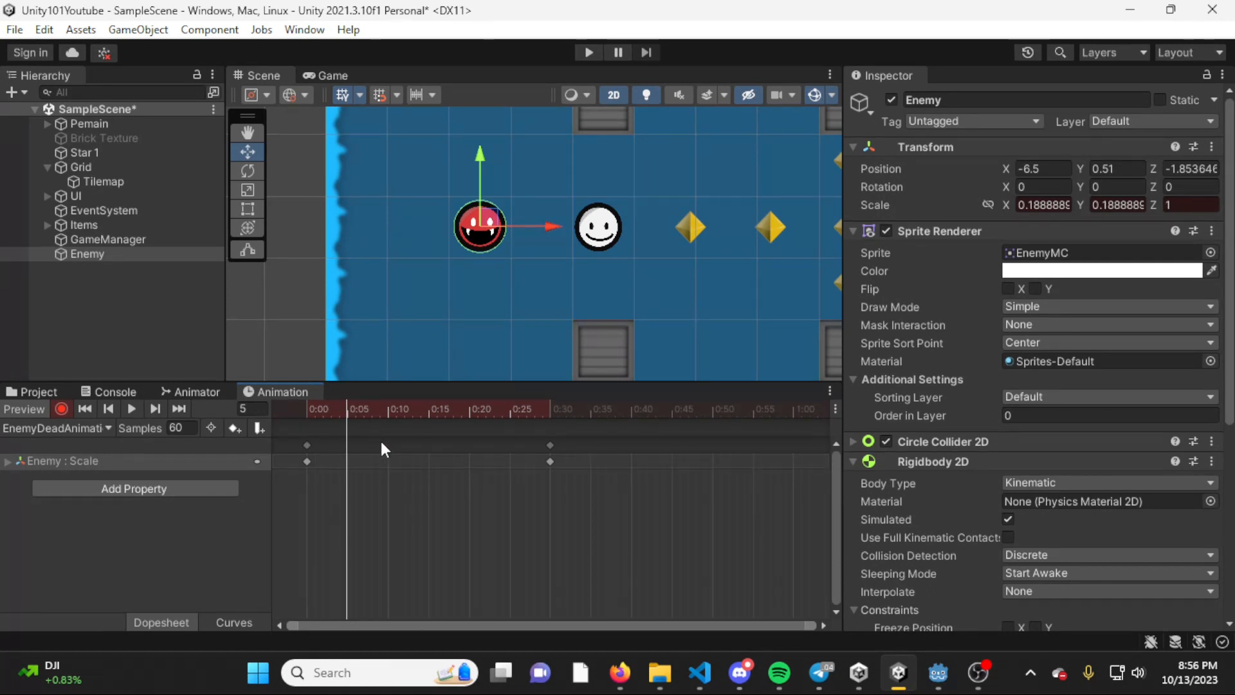
left_click(1058, 205)
left_click_drag(353, 412, 351, 411)
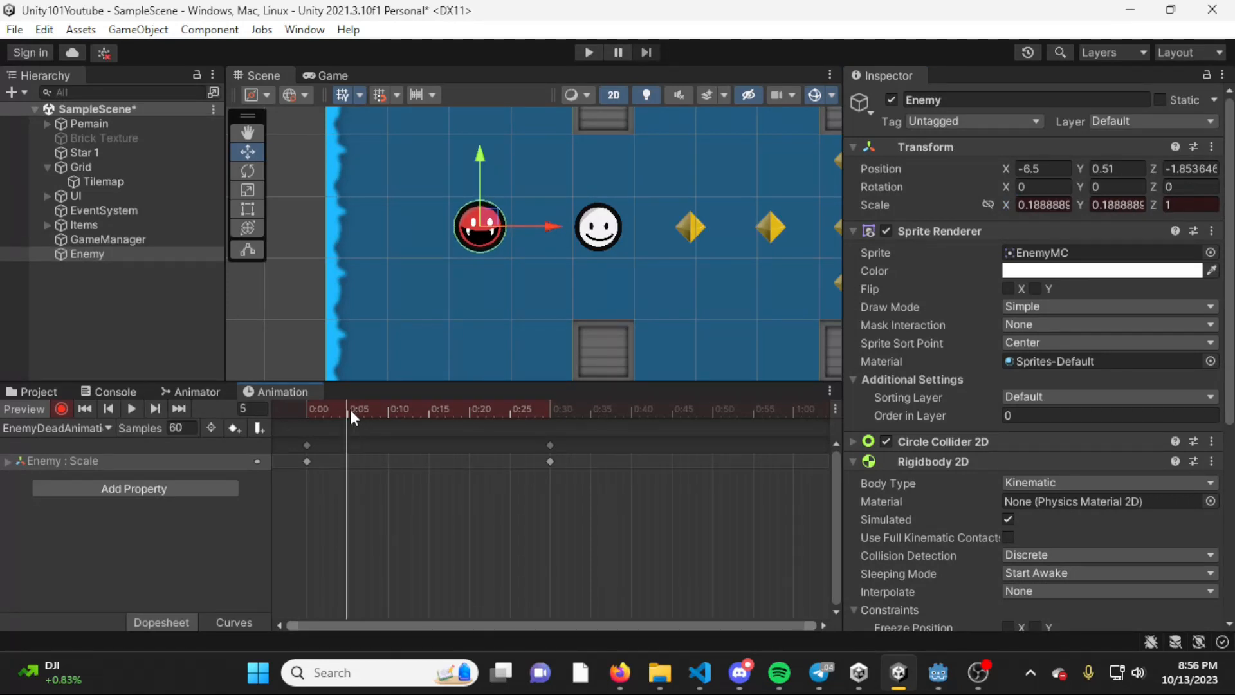
left_click(1059, 206)
type("0.4")
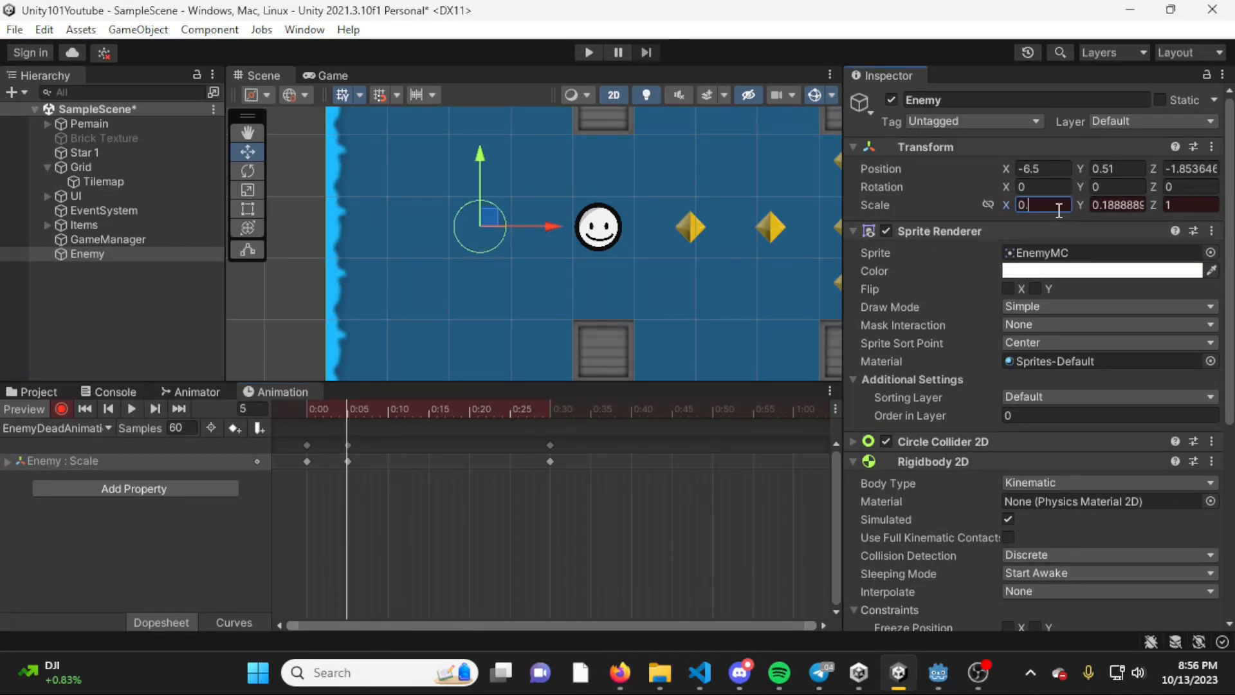
key("Tab")
left_click(1058, 205)
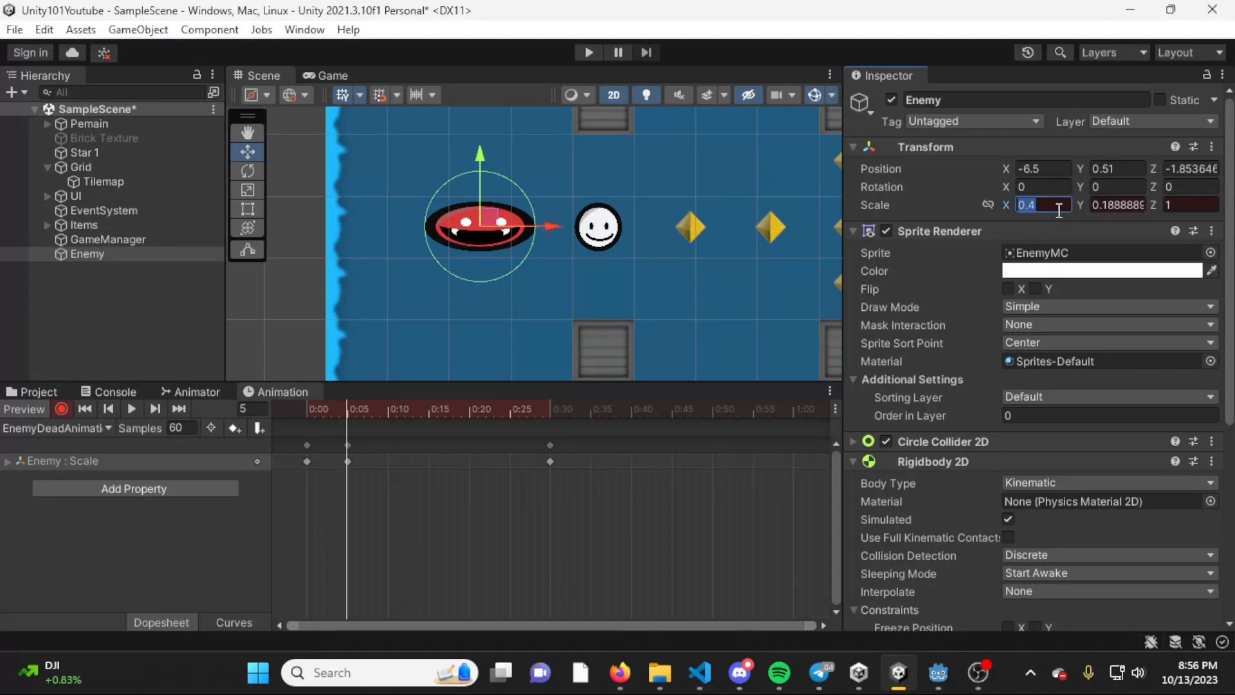
type("0.35")
key("Tab")
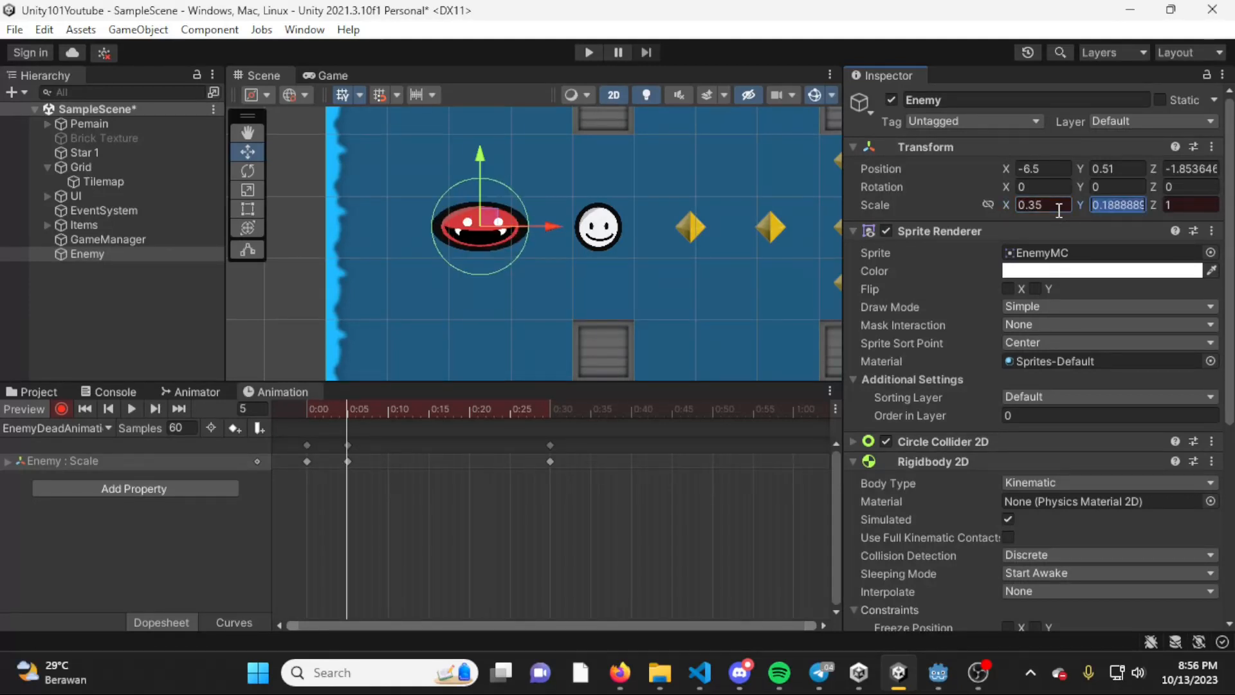
type("0.35")
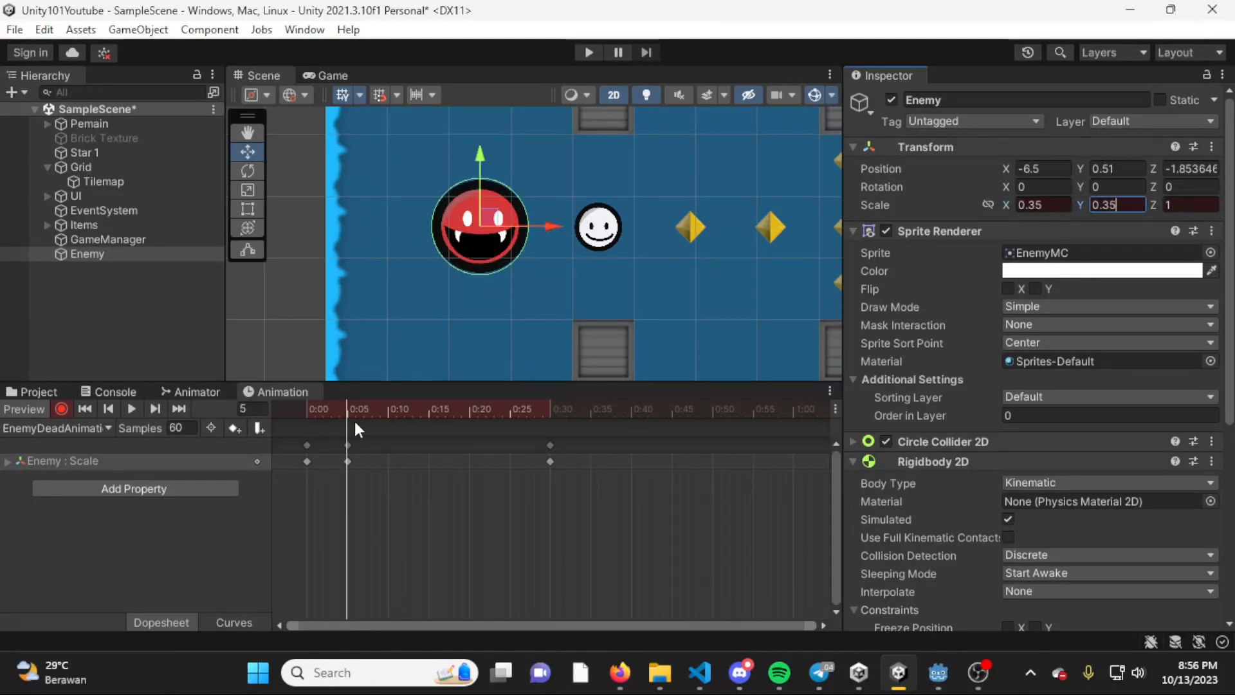
left_click_drag(354, 415, 307, 412)
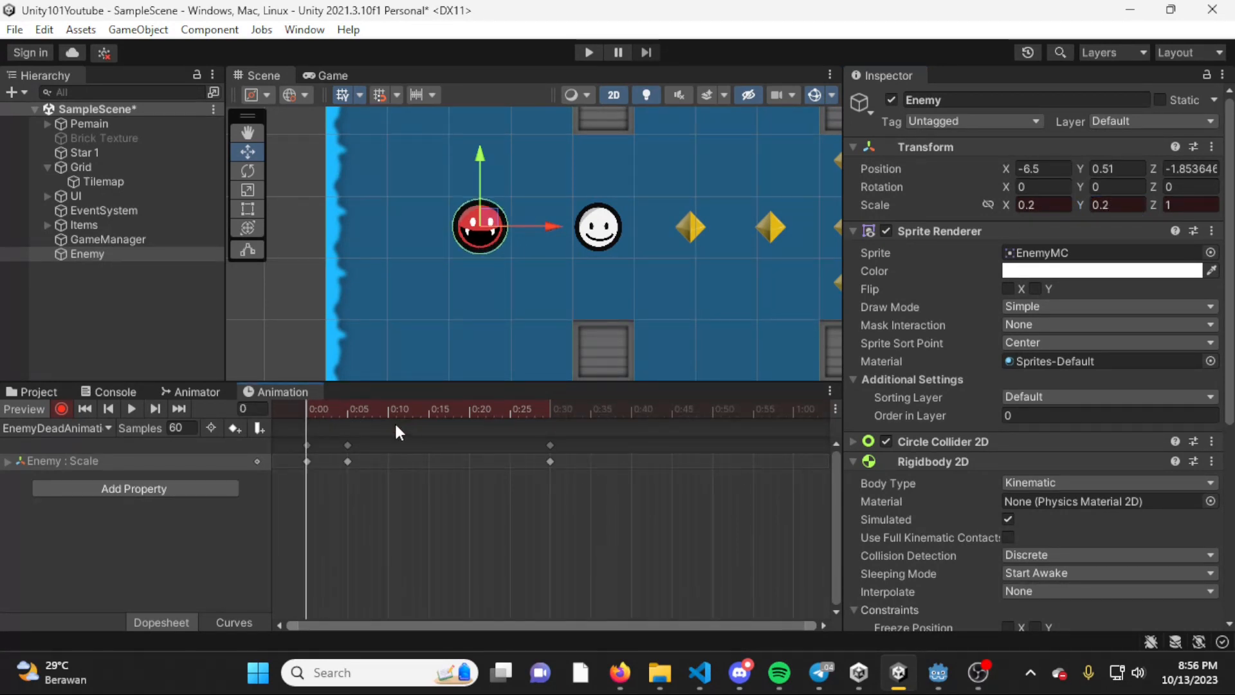
key("space")
left_click_drag(446, 424, 299, 450)
Step: Add the Sprite Renderer's Color property to EnemyDeadAnimation
left_click(161, 487)
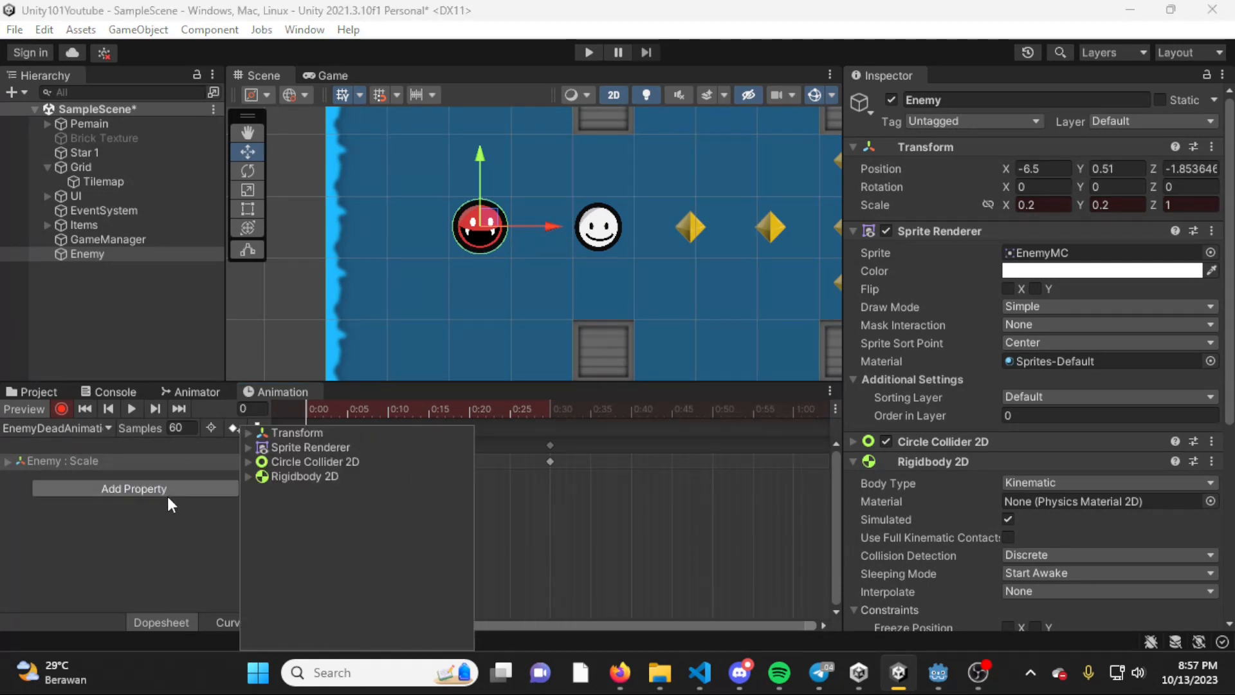
left_click(247, 448)
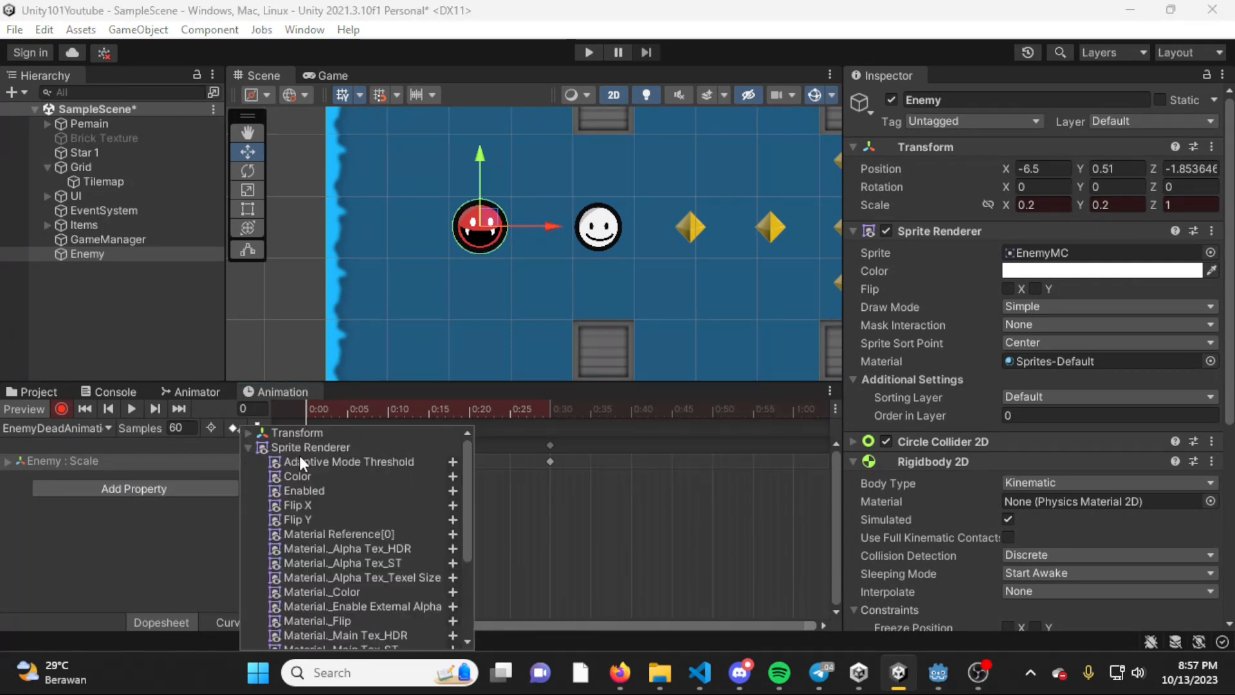
left_click(302, 474)
left_click(453, 476)
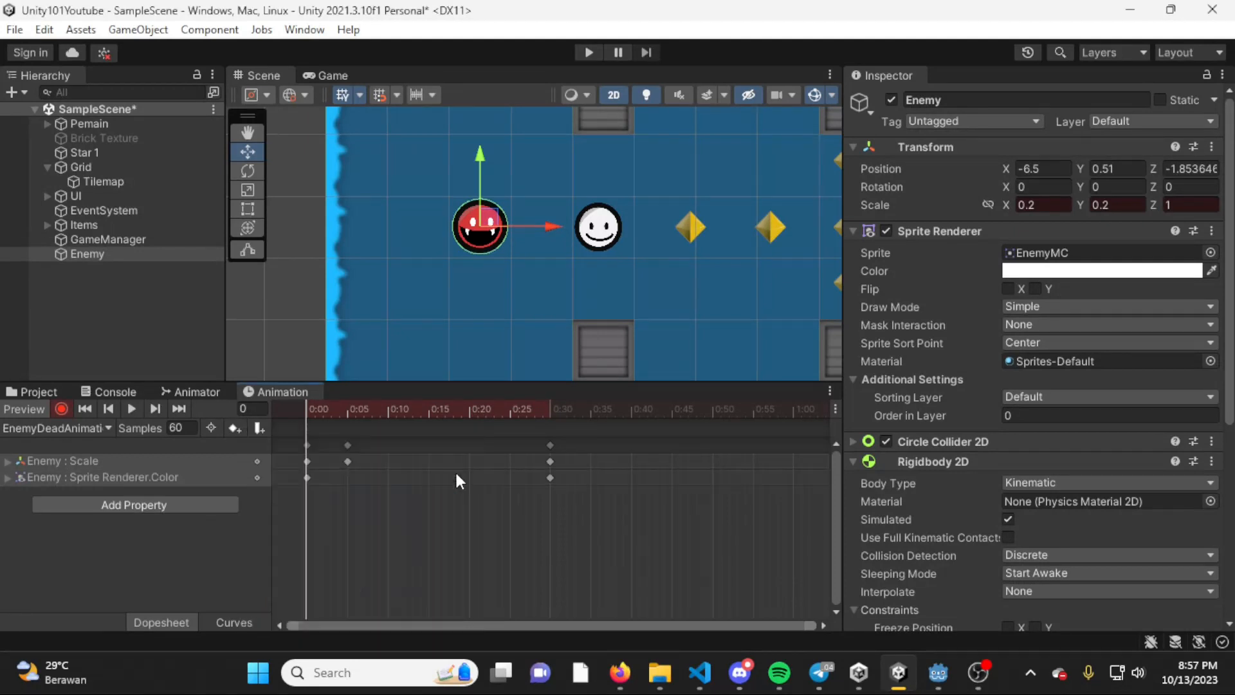
left_click(307, 478)
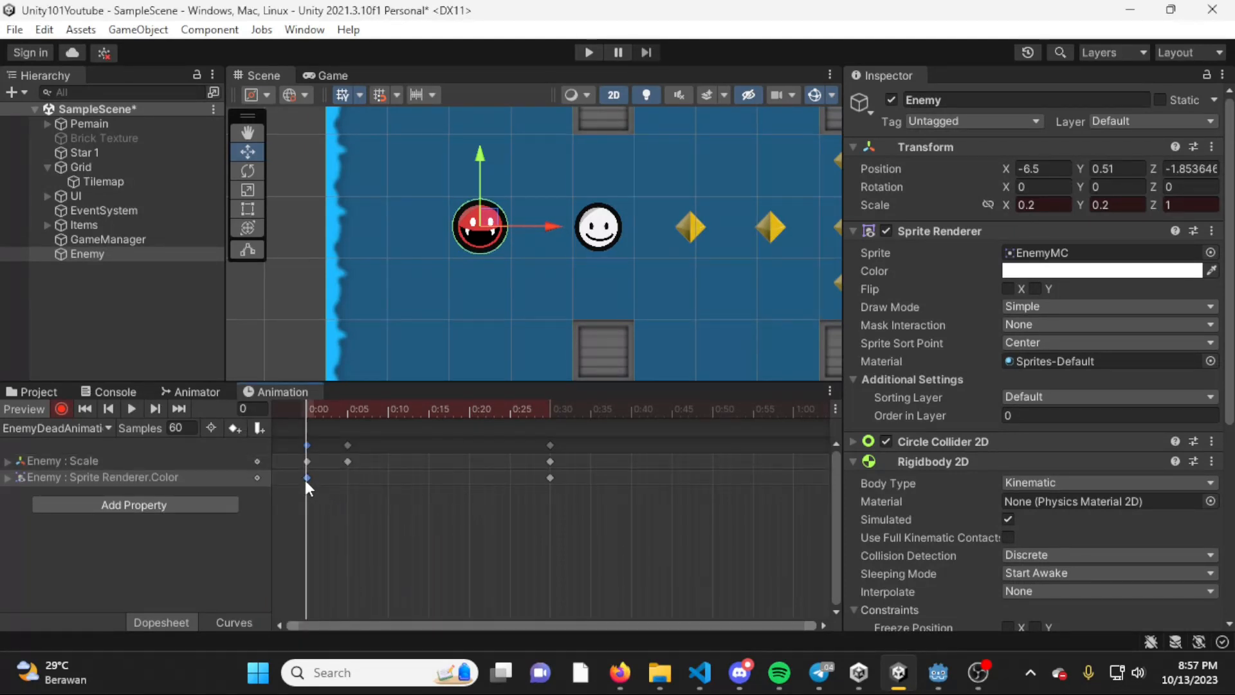
left_click(550, 478)
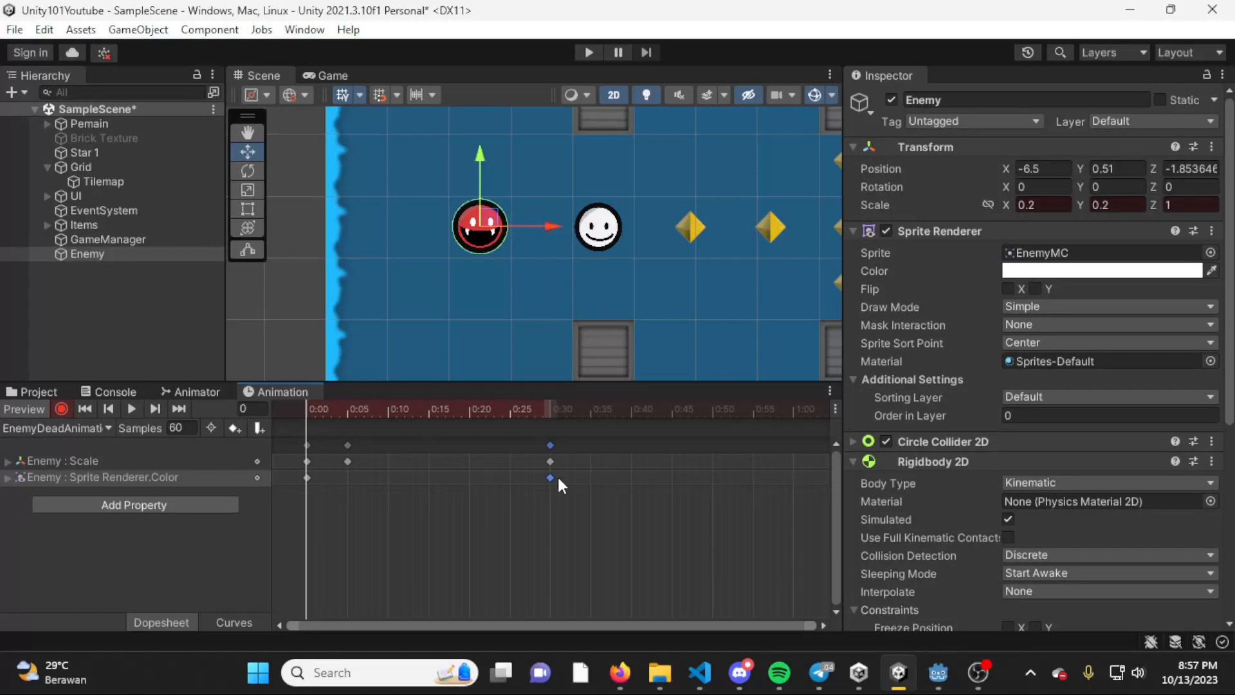
left_click(1102, 271)
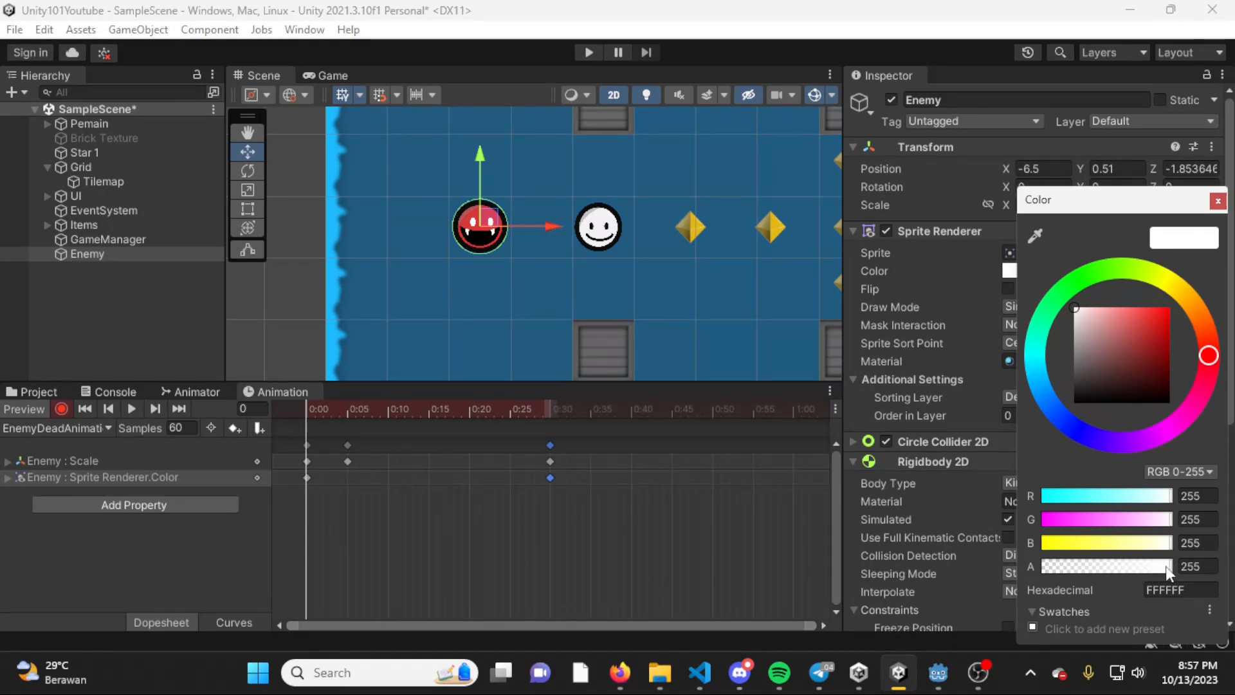
left_click_drag(1166, 566, 1036, 566)
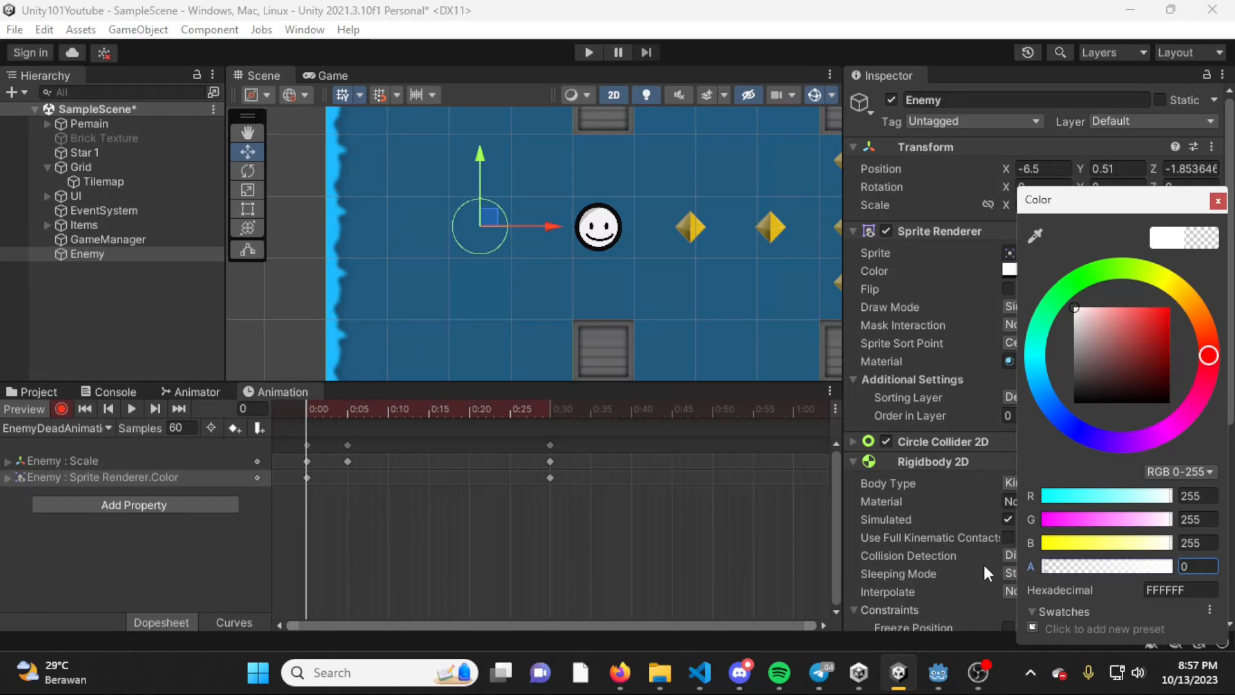
left_click_drag(984, 566, 1203, 564)
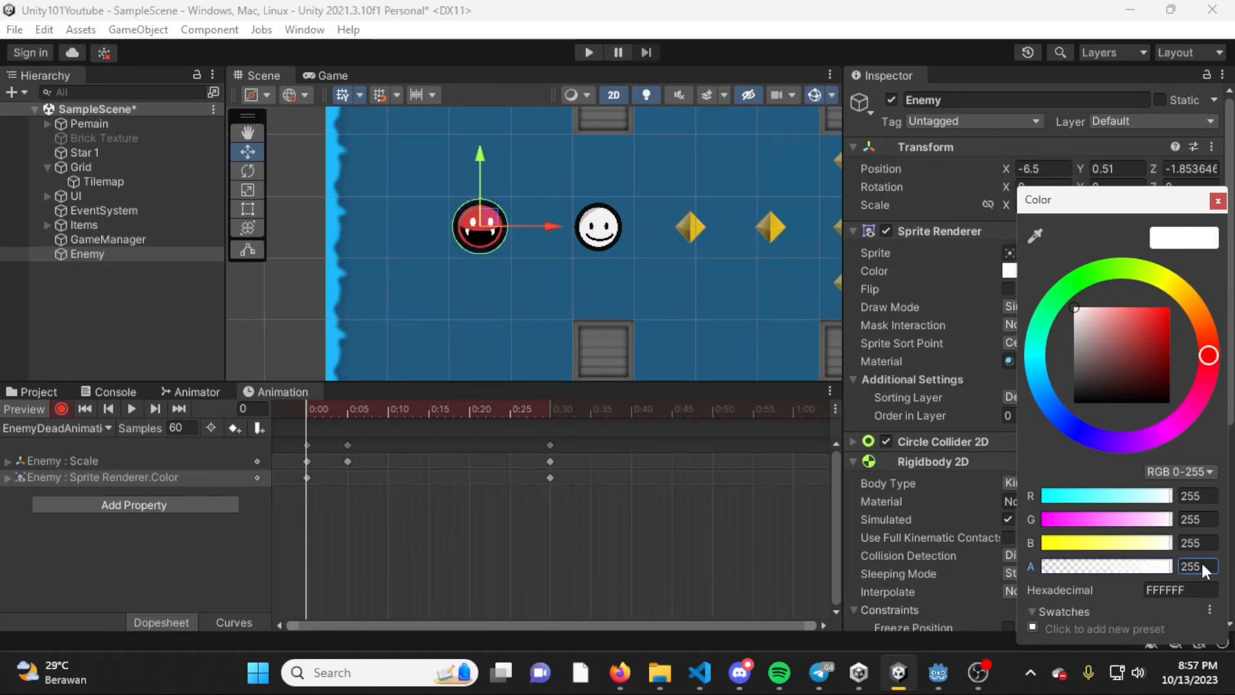
Step: Set the alpha of Enemy's sprite color to 0 at 0:30 in EnemyDeadAnimation and save the scene
left_click_drag(484, 404, 550, 413)
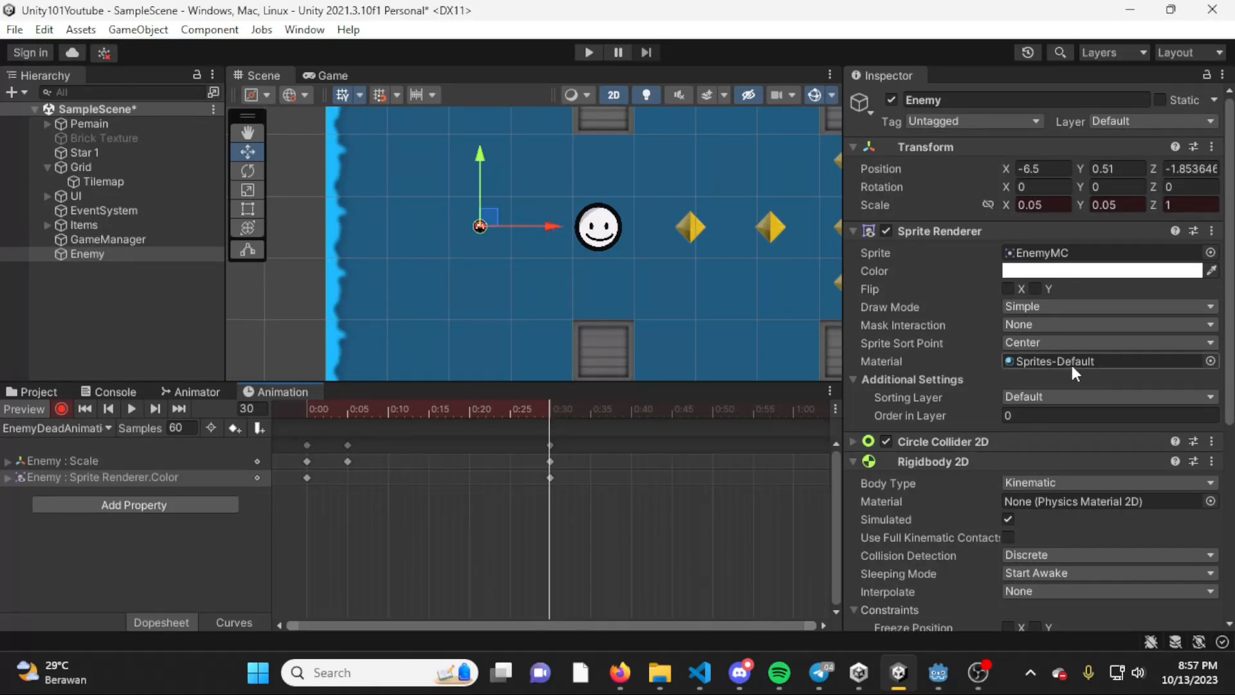
left_click(1094, 271)
left_click_drag(1146, 571, 957, 574)
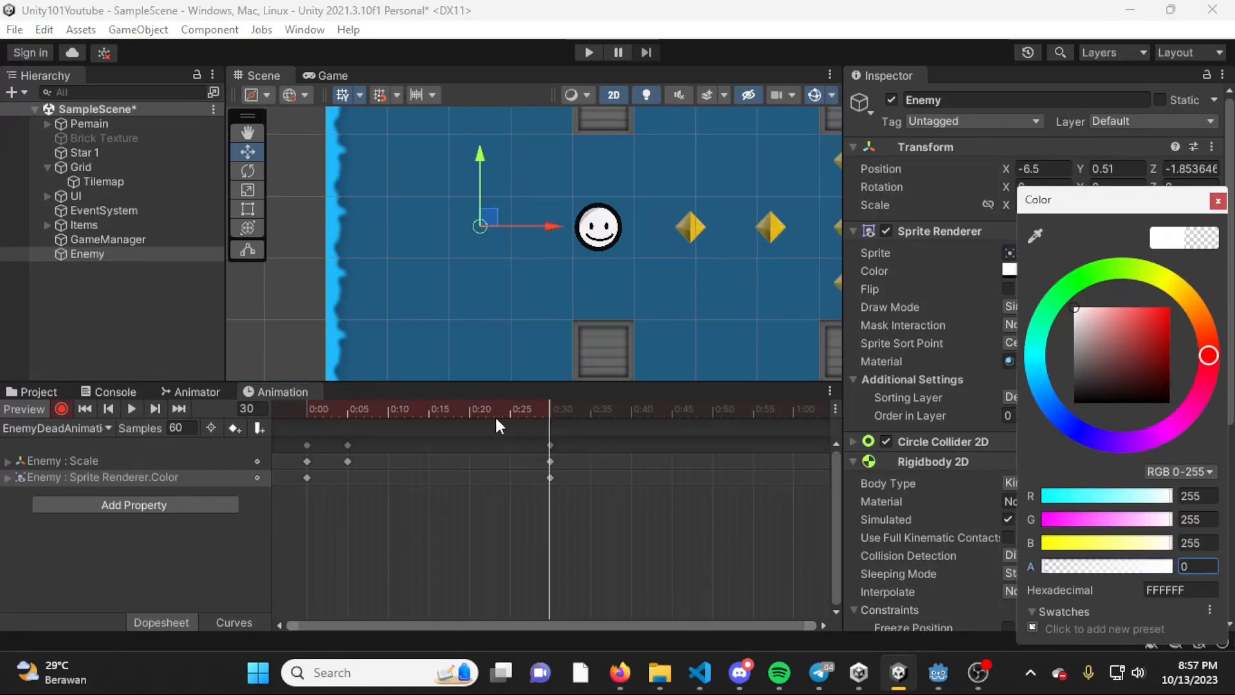
left_click_drag(496, 419, 573, 415)
key("ctrl+s")
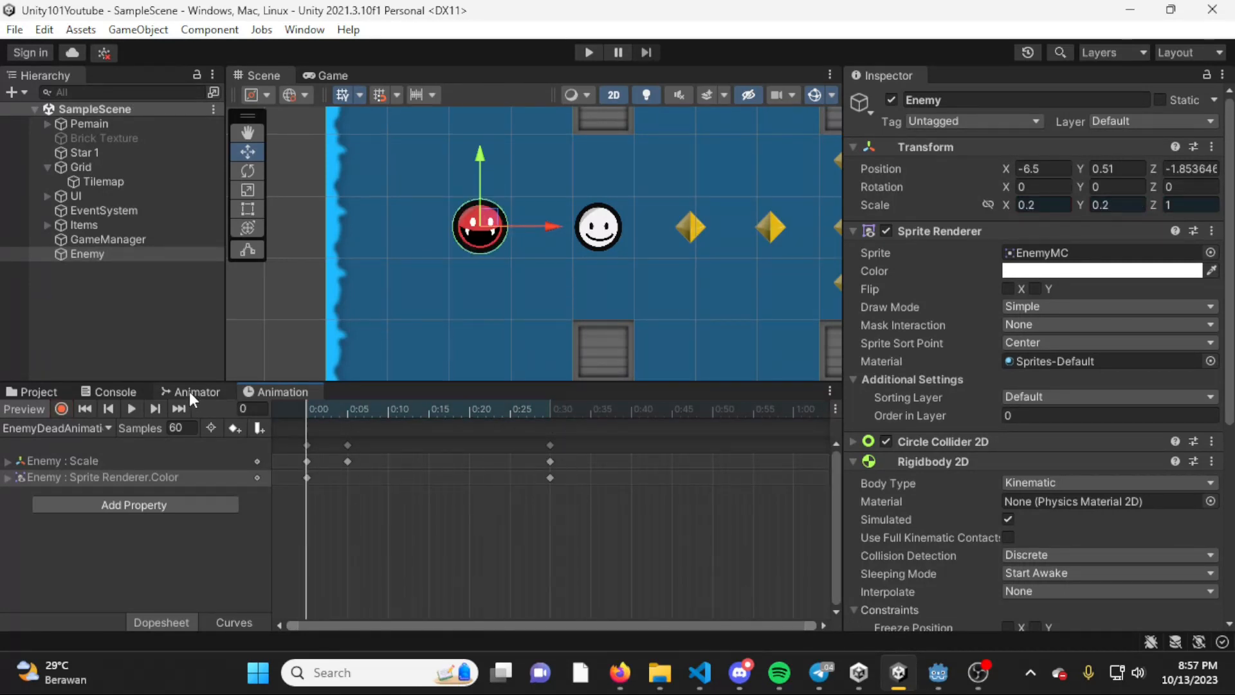
Step: Align the EnemyDeadAnimation state below EnemyIdleAnimation in the Animator and make a transition from EnemyIdleAnimation to EnemyDeadAnimation
left_click(189, 391)
left_click(542, 538)
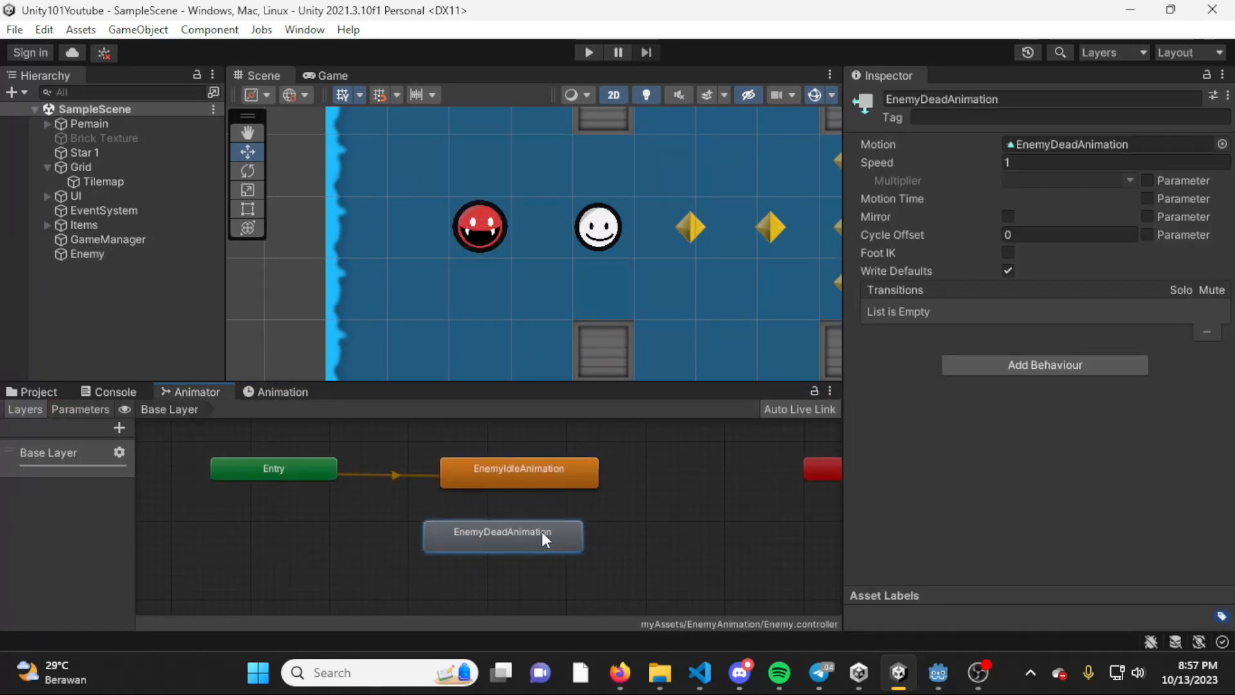
mouse_move(542, 534)
left_mouse_down()
mouse_move(560, 538)
mouse_move(546, 554)
left_mouse_up()
right_click(550, 460)
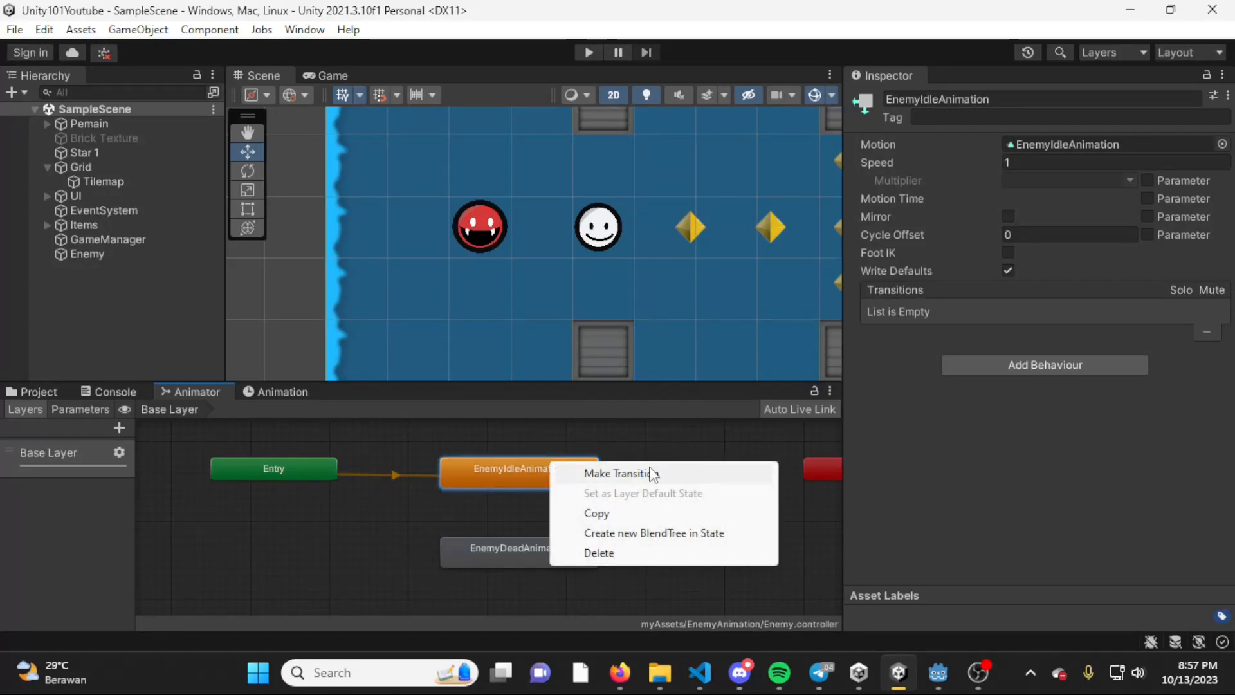
left_click(569, 473)
left_click(549, 552)
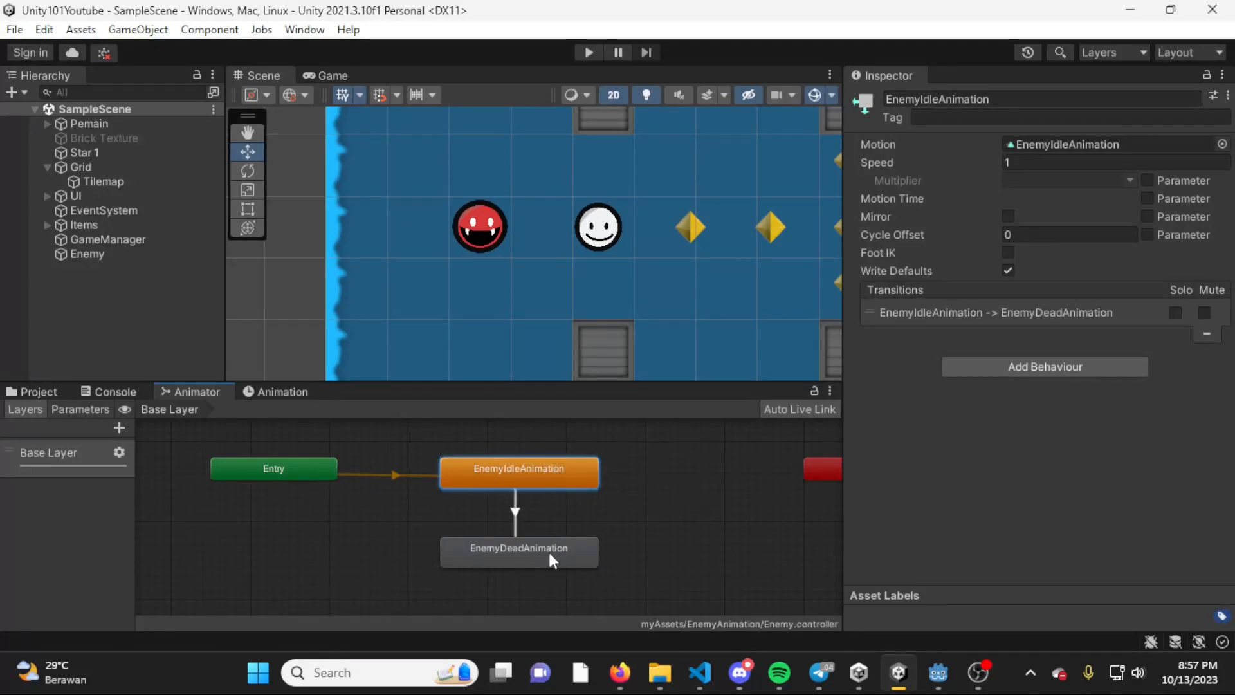
Step: Add a Trigger parameter named IsDead to the Enemy animator controller
left_click(76, 410)
left_click(121, 431)
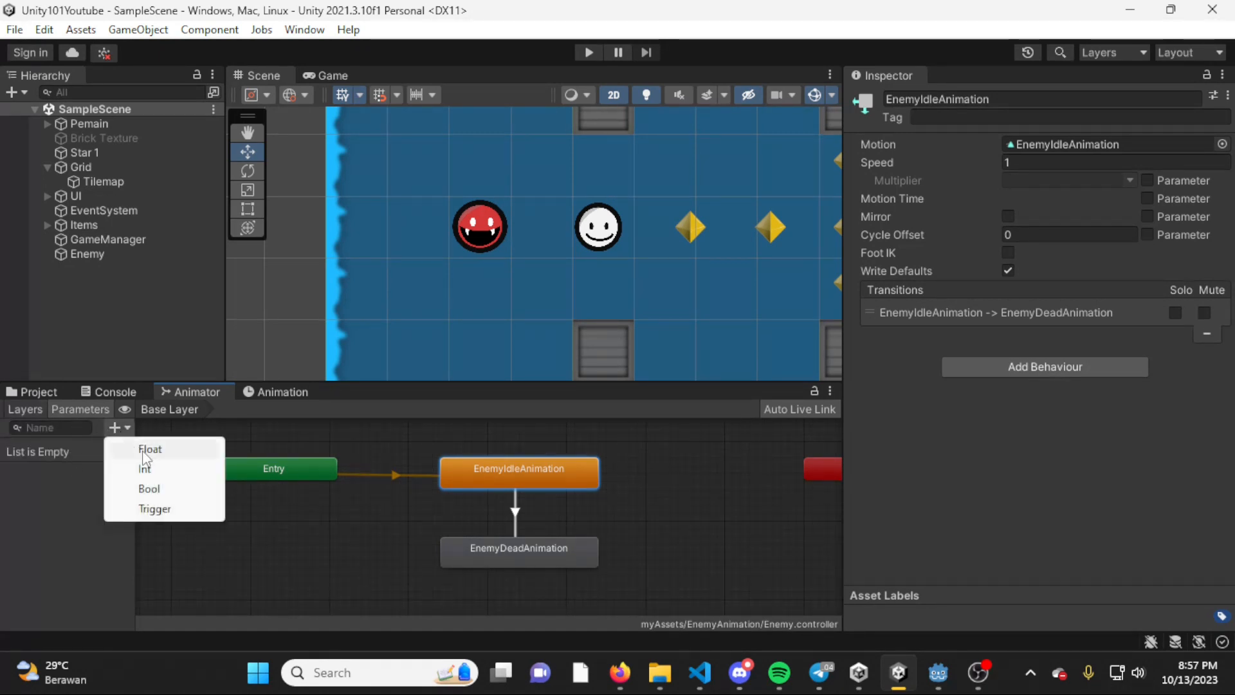
left_click(171, 509)
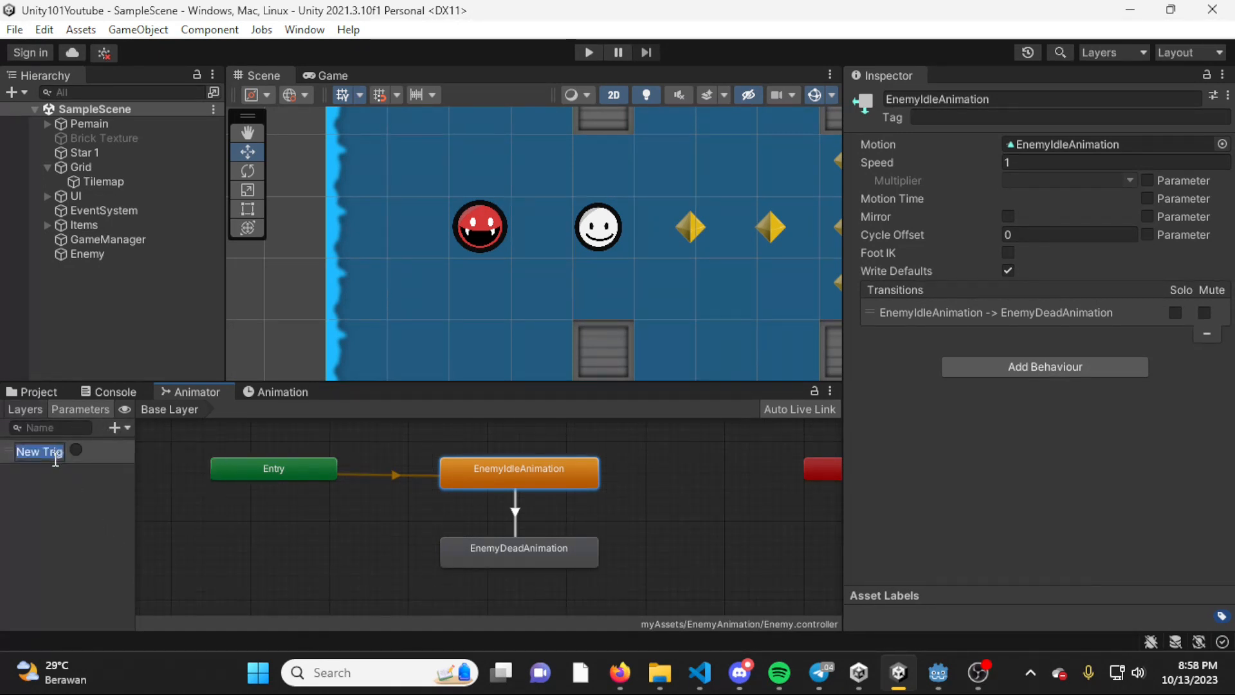
key("BackSpace")
key("Return")
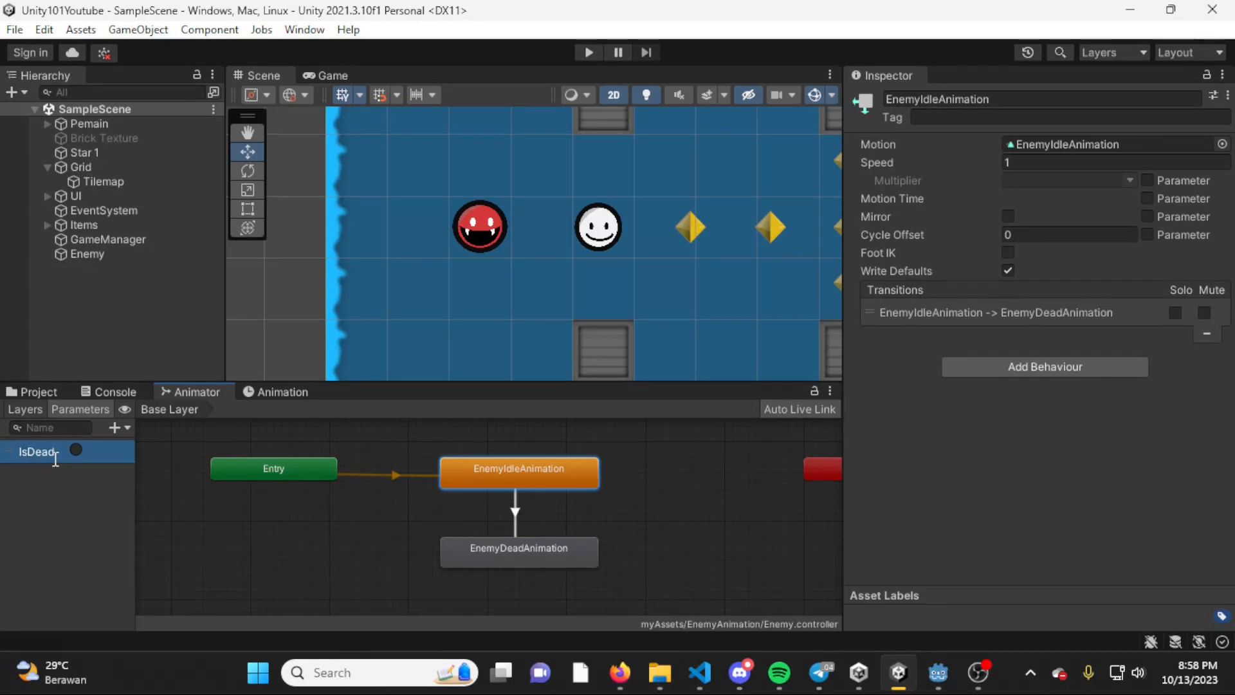
Step: Add IsDead as the condition of the transition from EnemyIdleAnimation to EnemyDeadAnimation
left_click(517, 513)
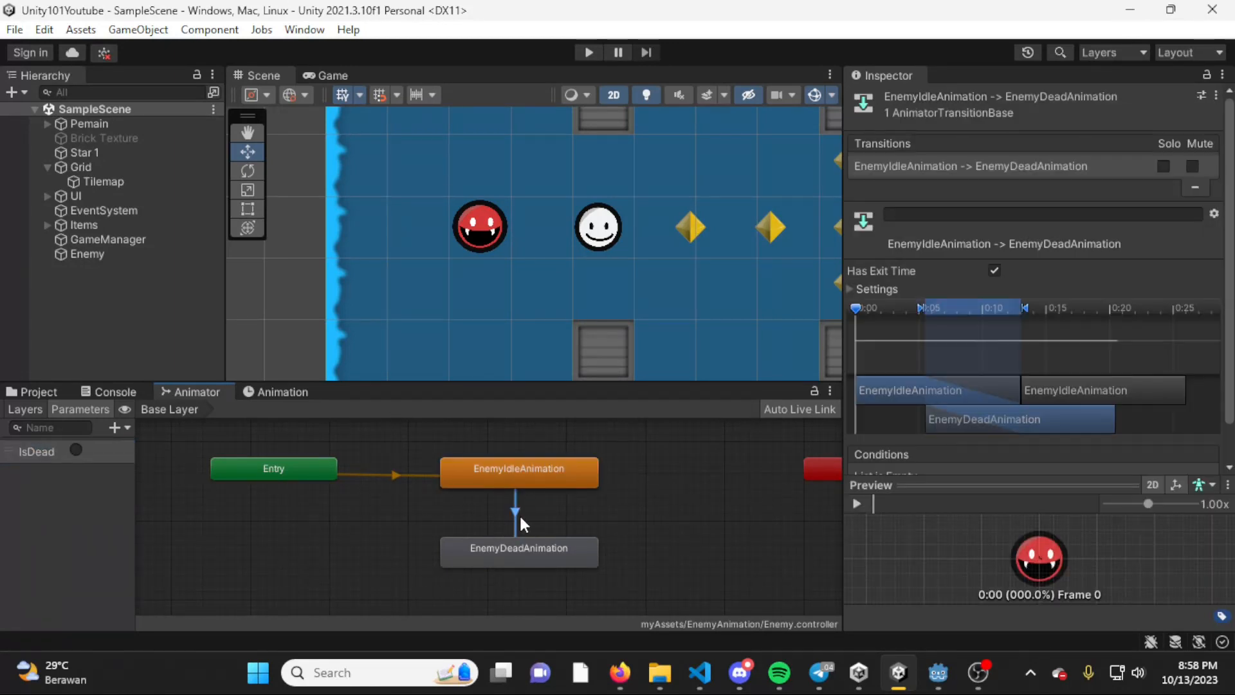
scroll(1137, 346, "down", 3)
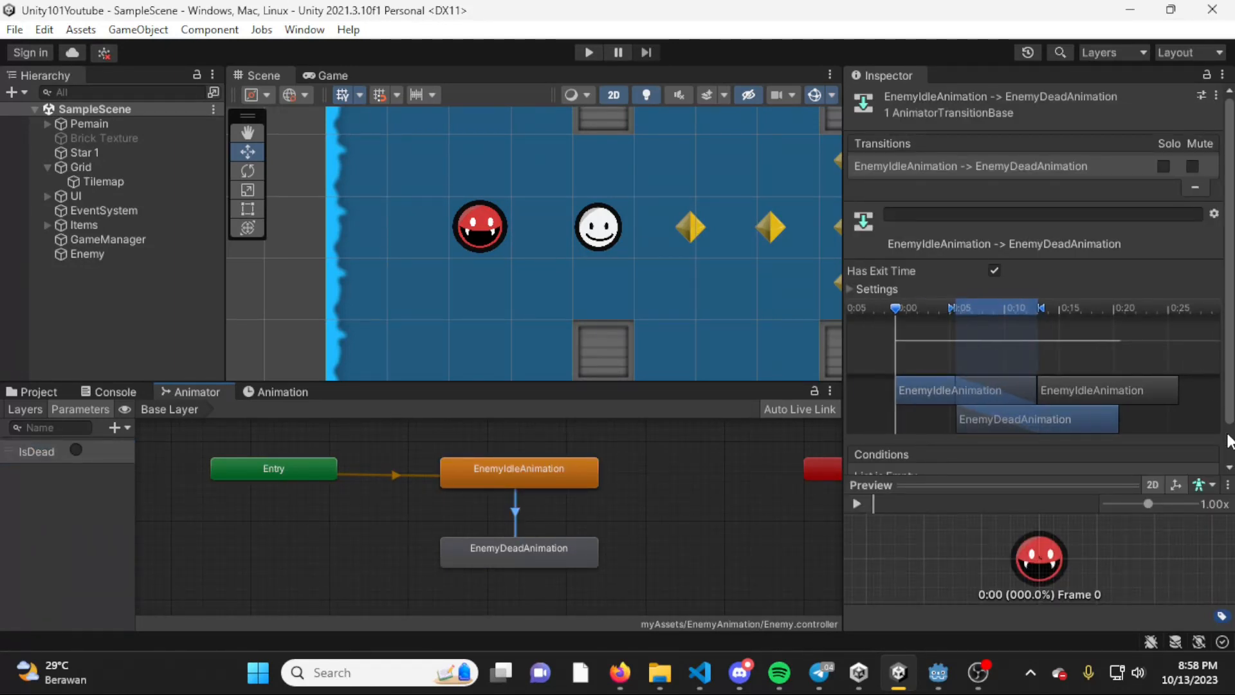
scroll(1097, 449, "down", 1)
left_click(1173, 454)
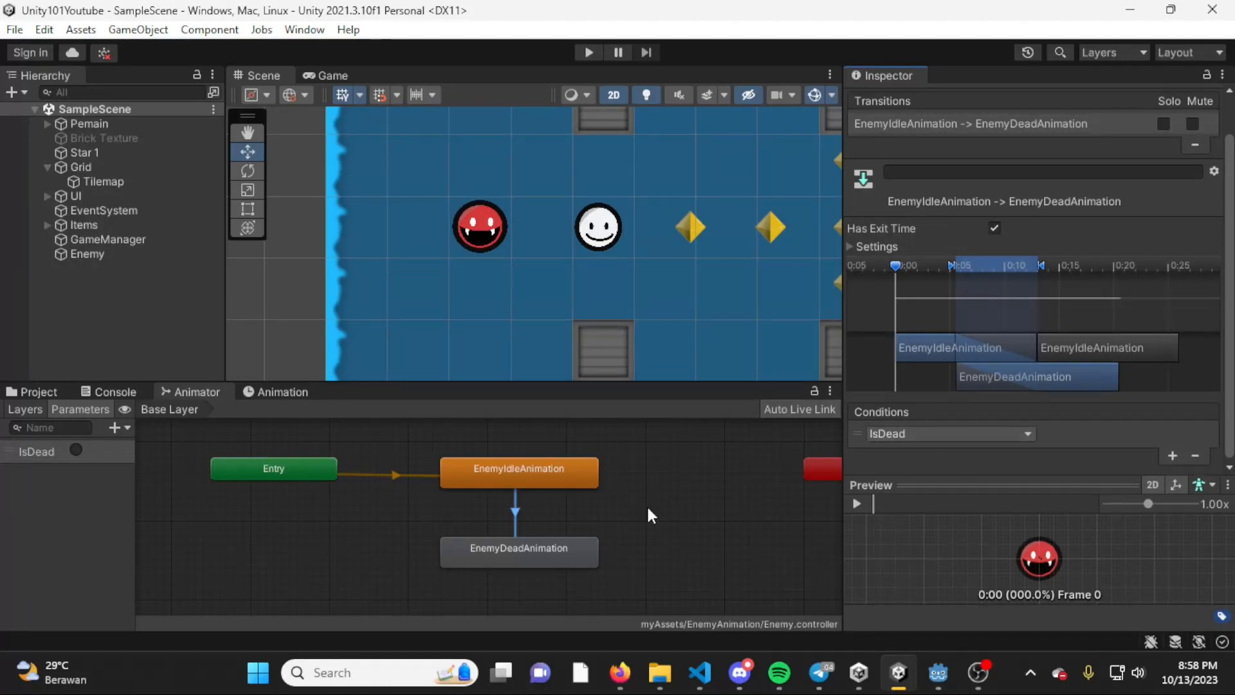
Step: Open the EnemyDeadAnimation state's clip and turn off Loop Time
left_click(534, 548)
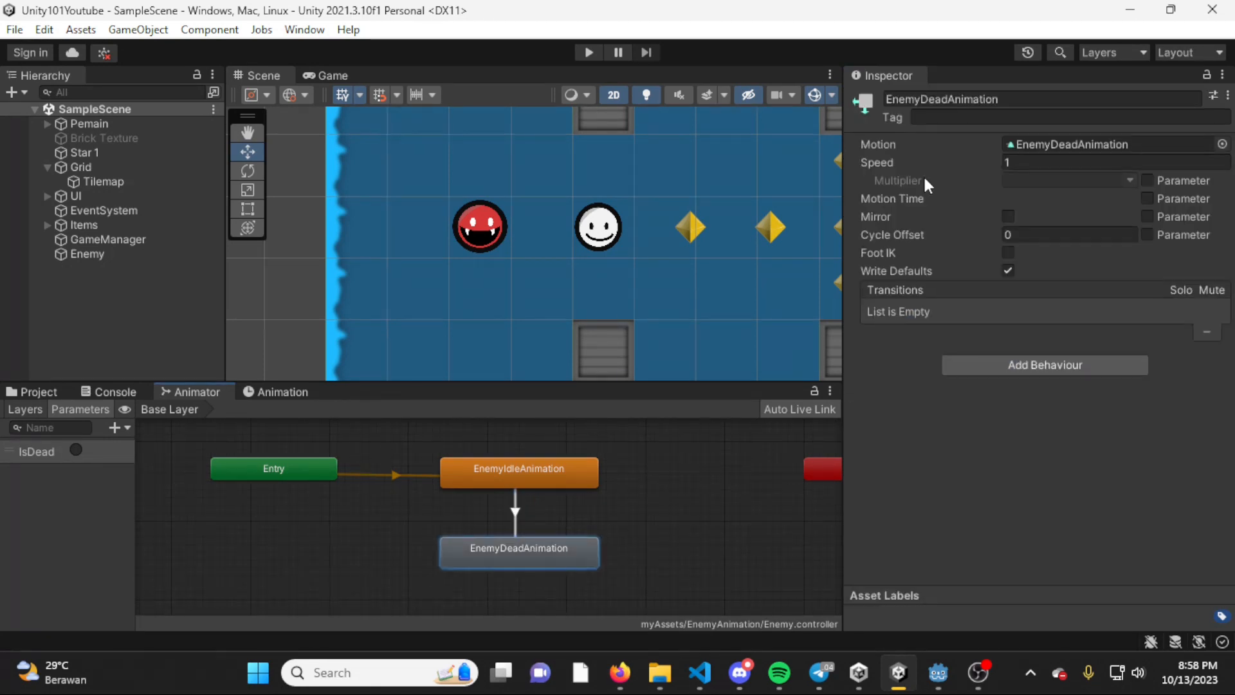
double_click(541, 558)
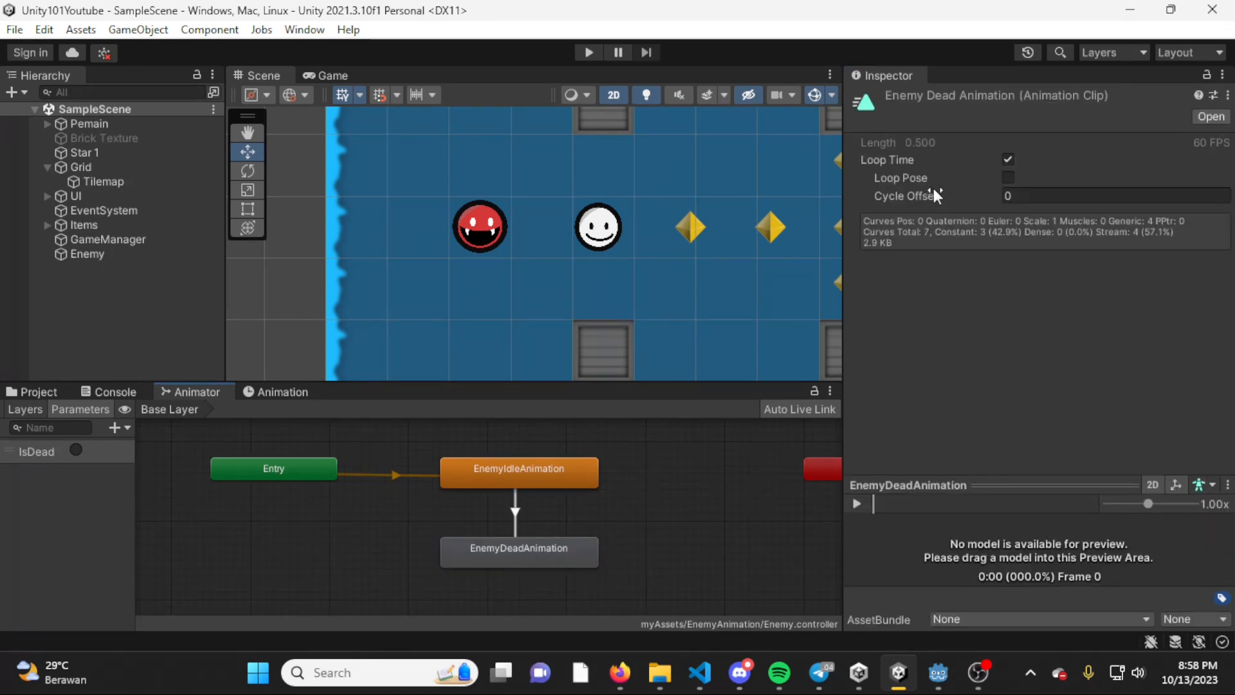
left_click(1014, 162)
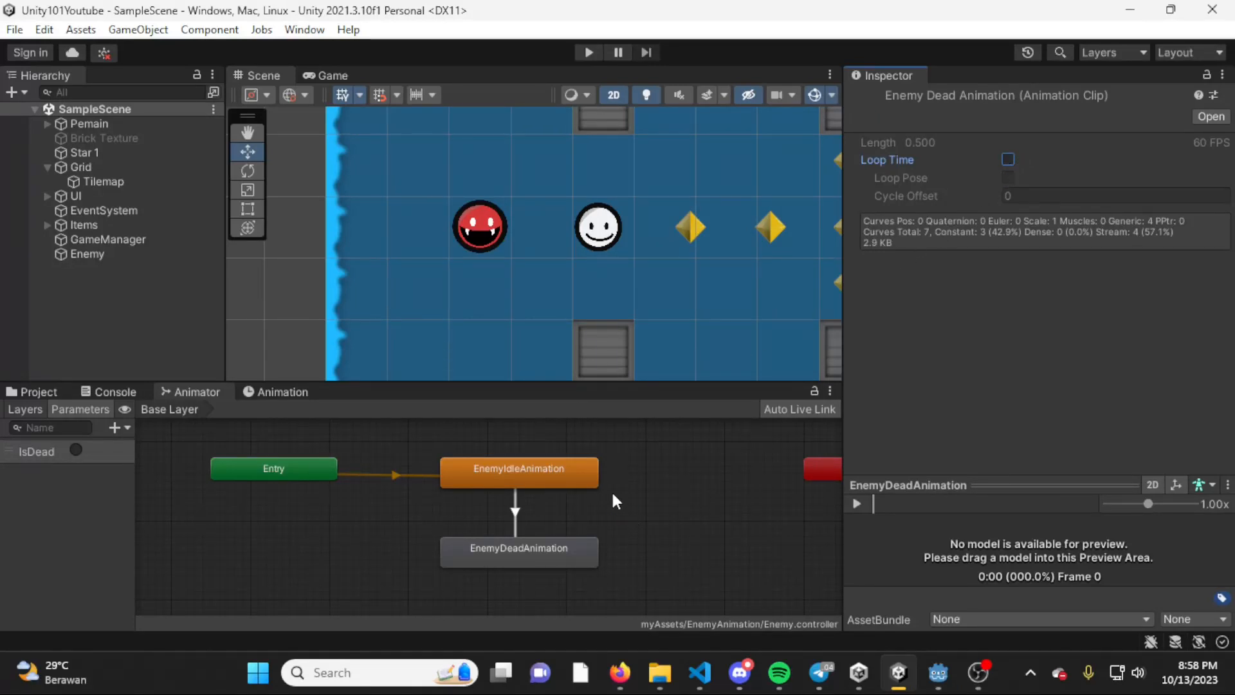
Step: Run the game, fire the IsDead trigger to test the enemy's dead animation, and stop play mode
left_click(584, 54)
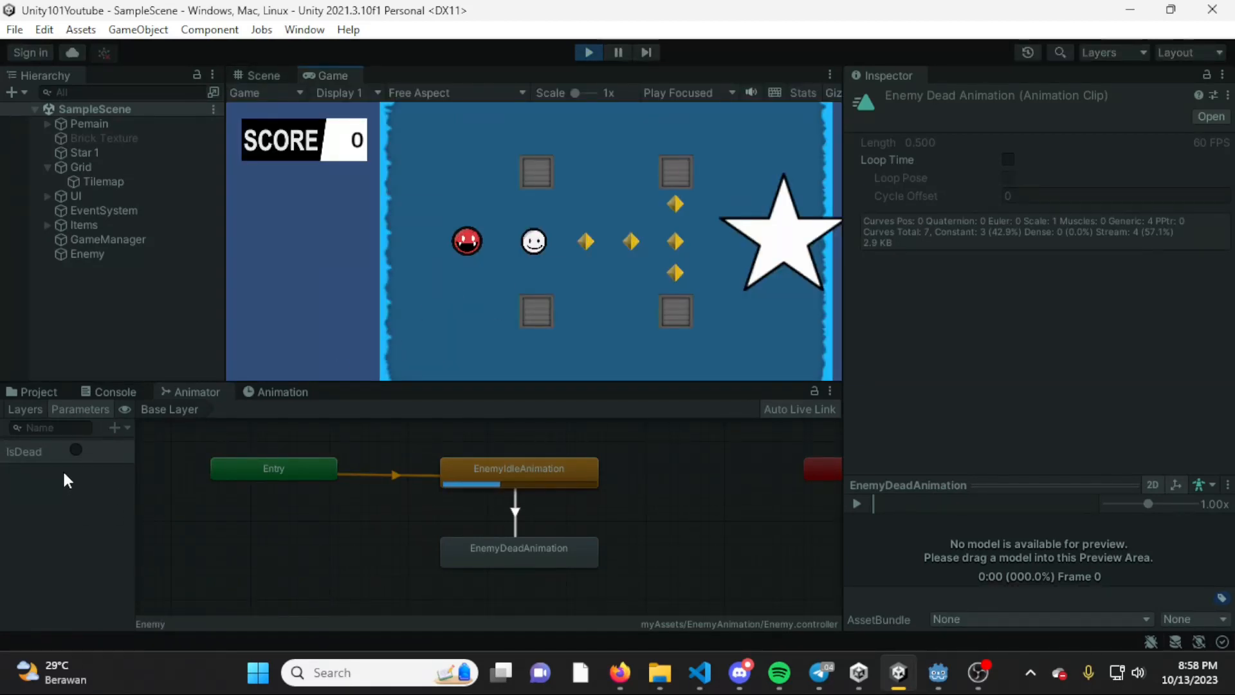
left_click(75, 450)
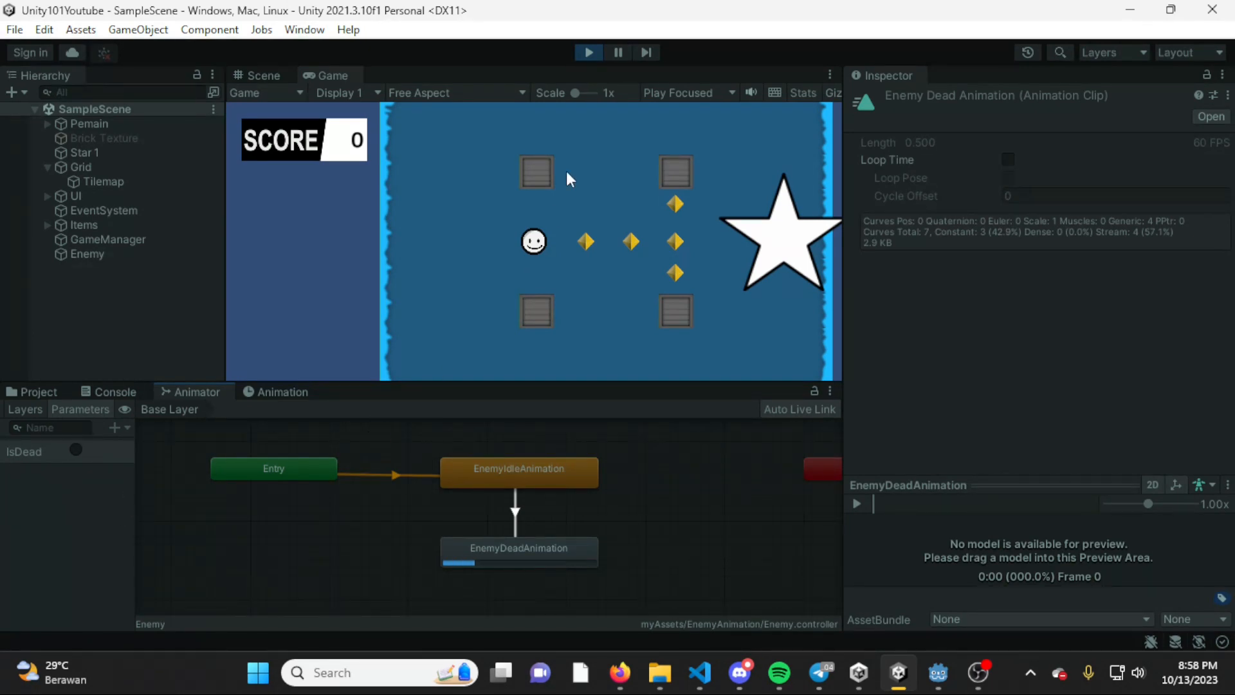
left_click(587, 54)
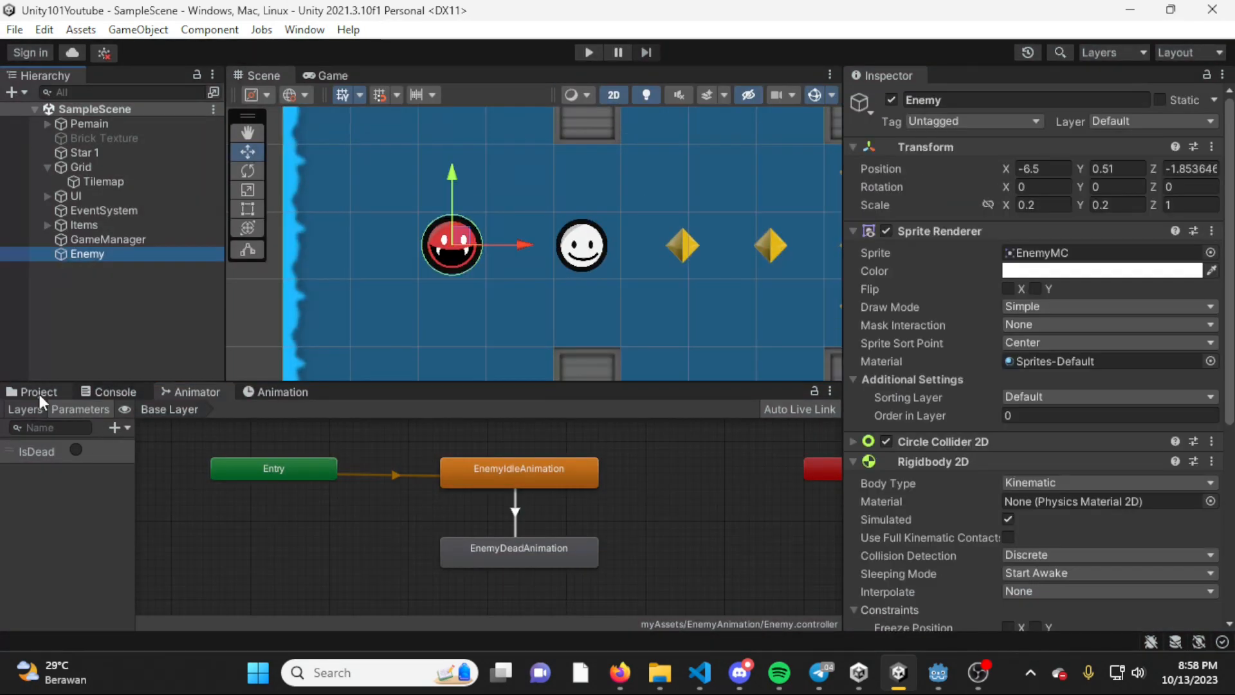
Step: Save the Enemy object as a prefab in the Assets Prefab folder
left_click(39, 392)
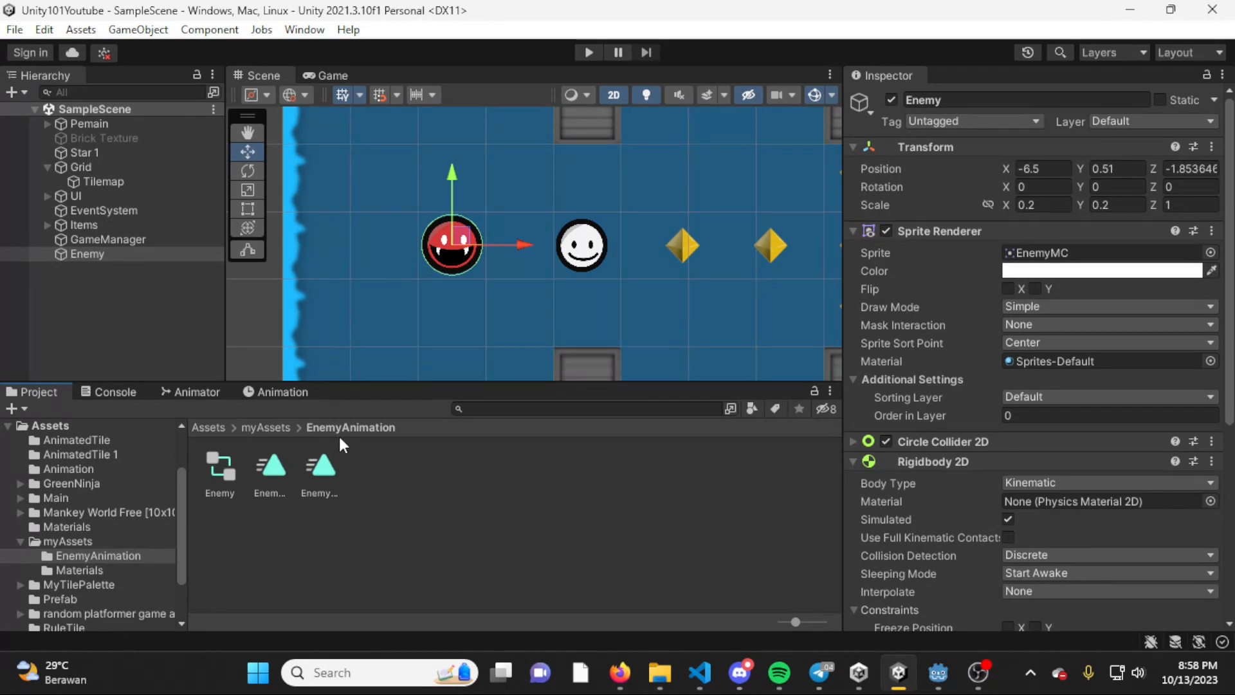
left_click(264, 429)
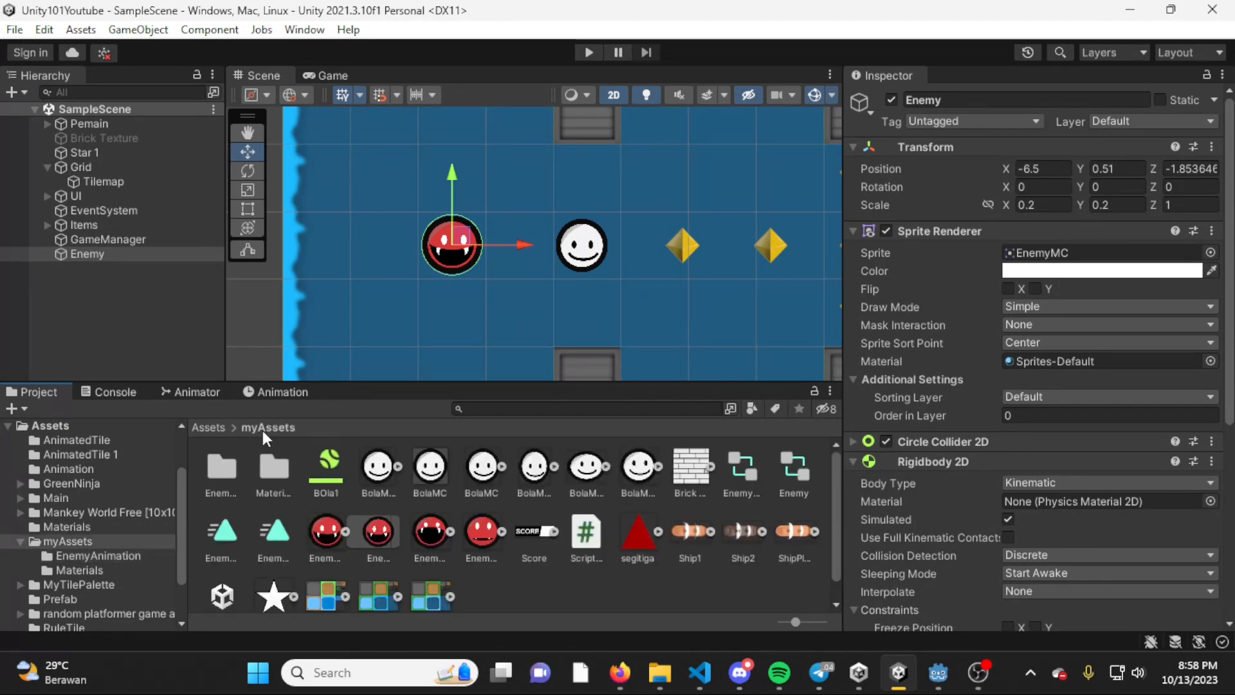
right_click(539, 601)
left_click(512, 596)
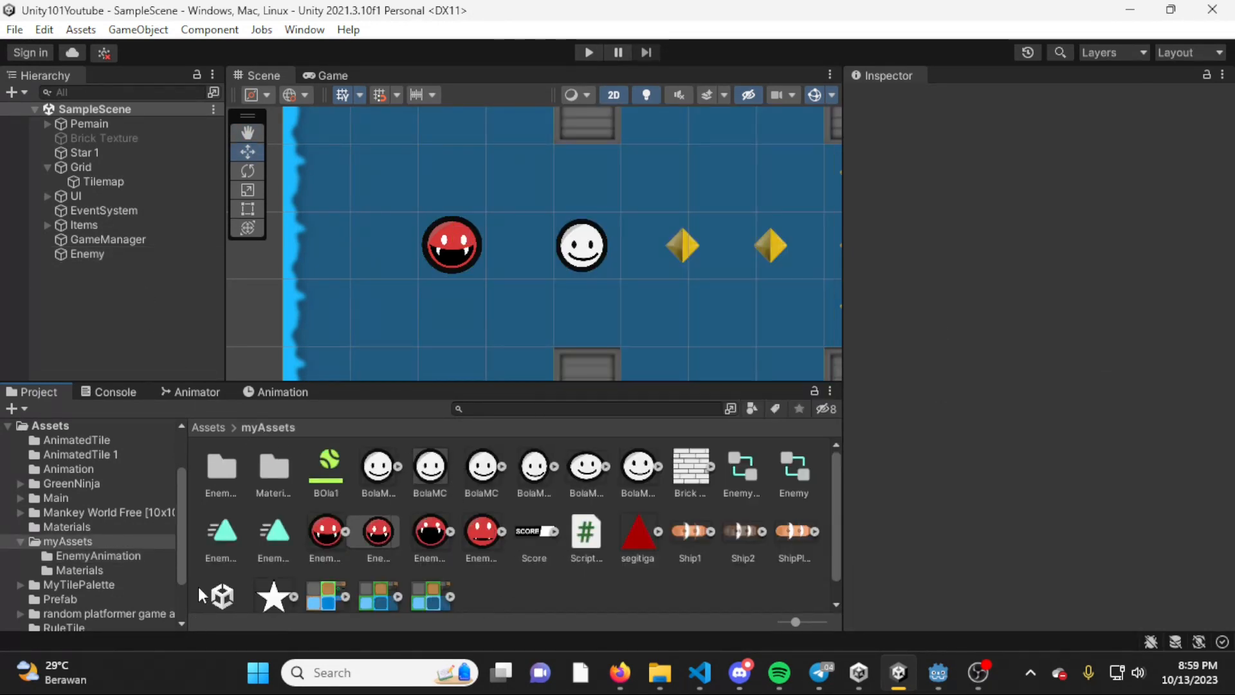
left_click(61, 598)
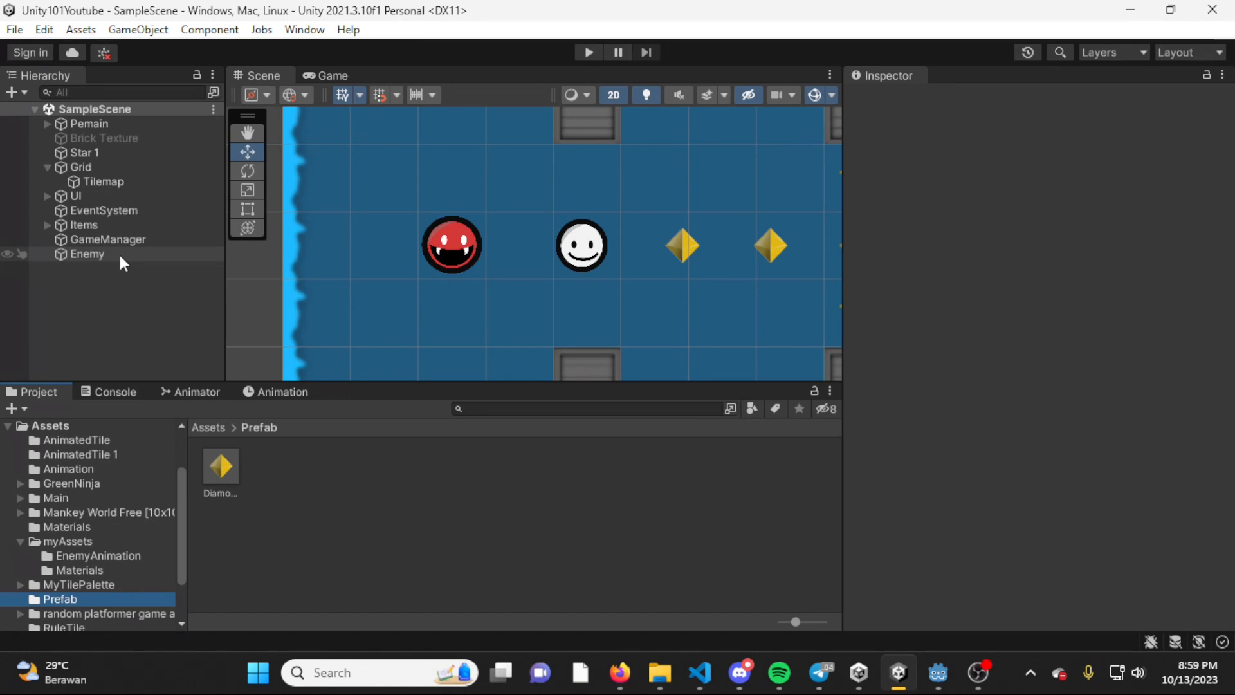
left_click_drag(119, 252, 360, 535)
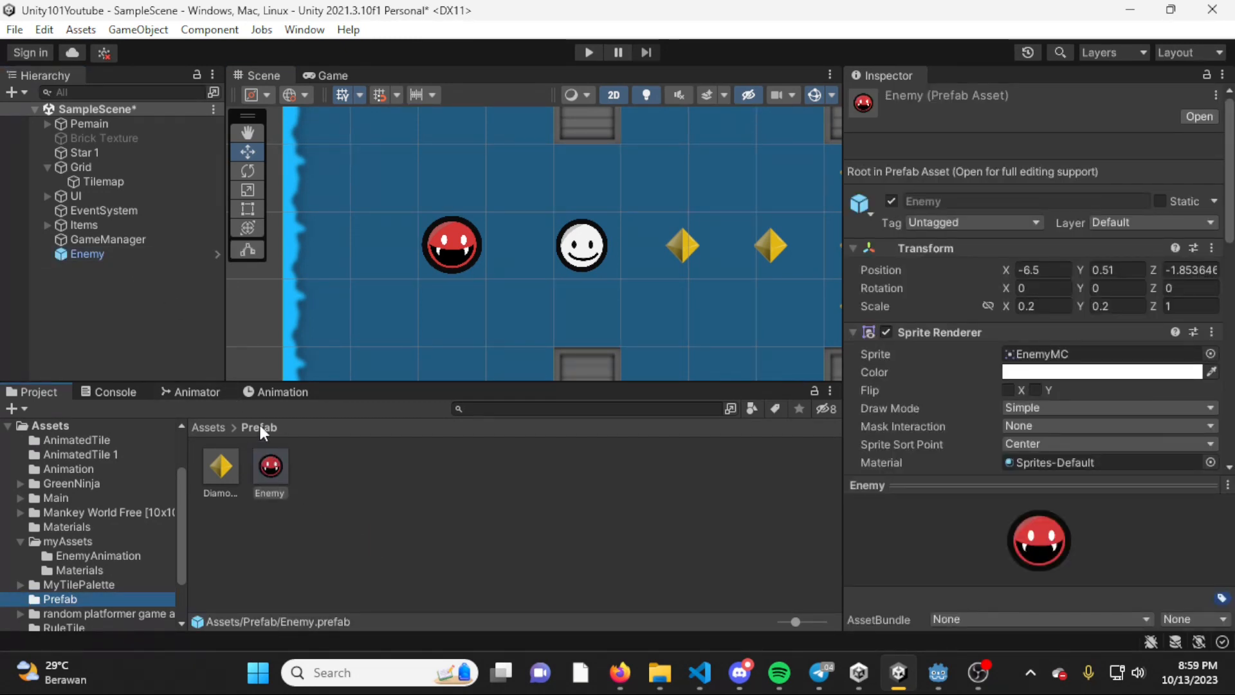
Step: Create an empty object named Enemies and make Enemy its child
middle_click_drag(553, 288, 484, 206)
right_click(76, 285)
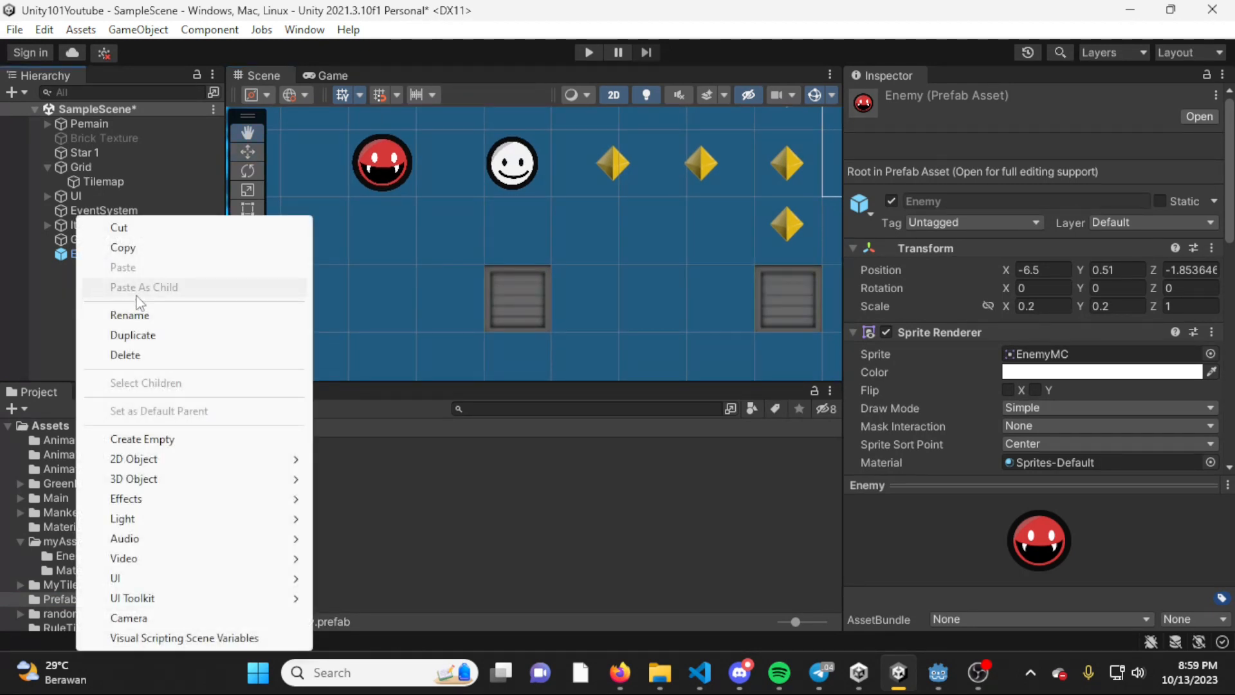
left_click(160, 438)
type("E")
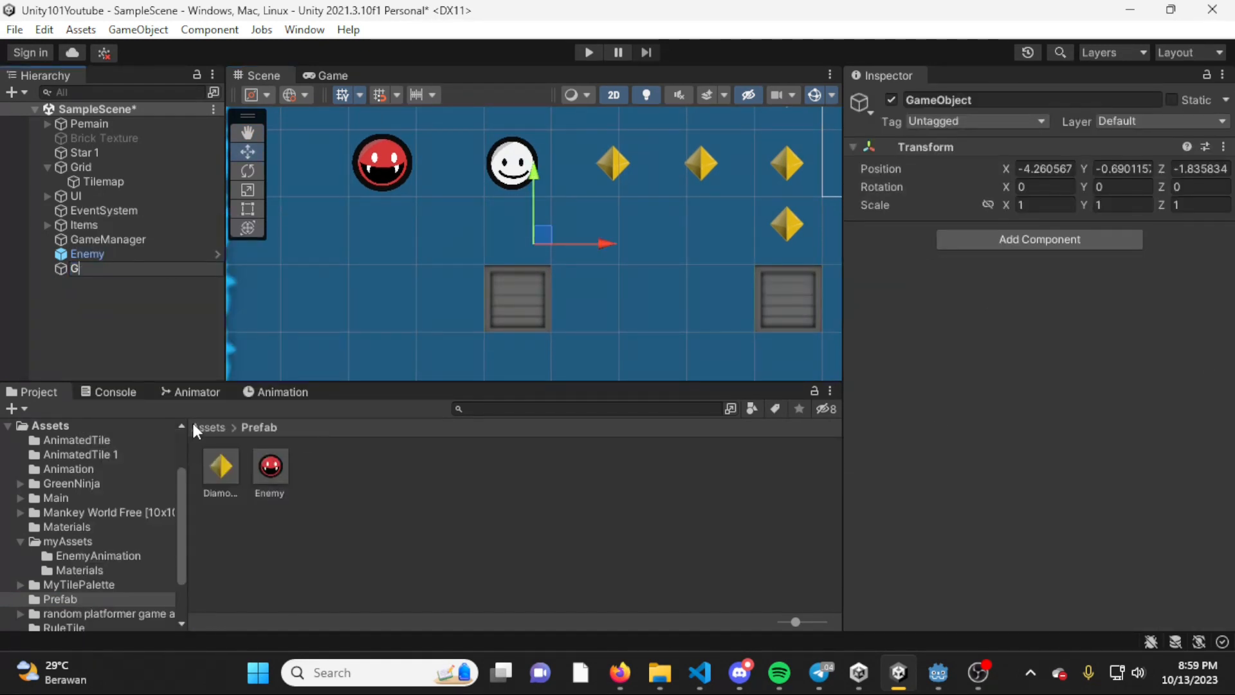
type("nemies")
key("Return")
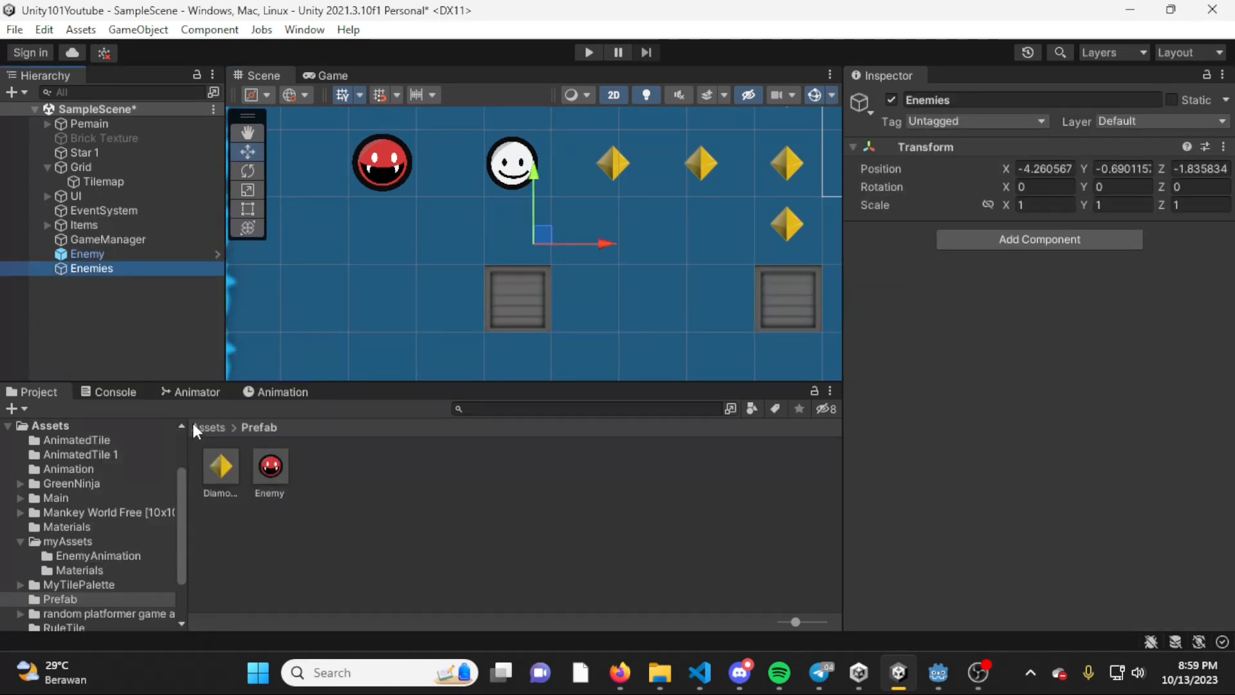
left_click_drag(80, 255, 105, 271)
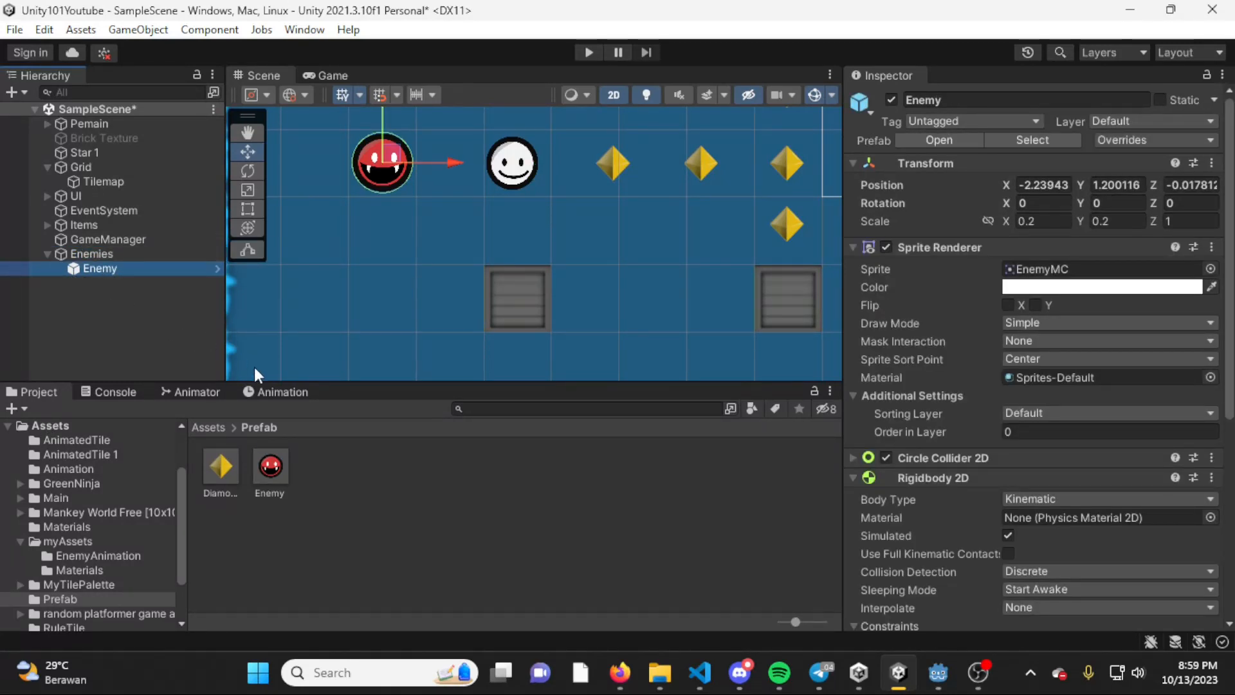
Step: Add two more instances of the Enemy prefab as children of Enemies
left_click_drag(268, 482, 182, 322)
left_click_drag(114, 285, 96, 255)
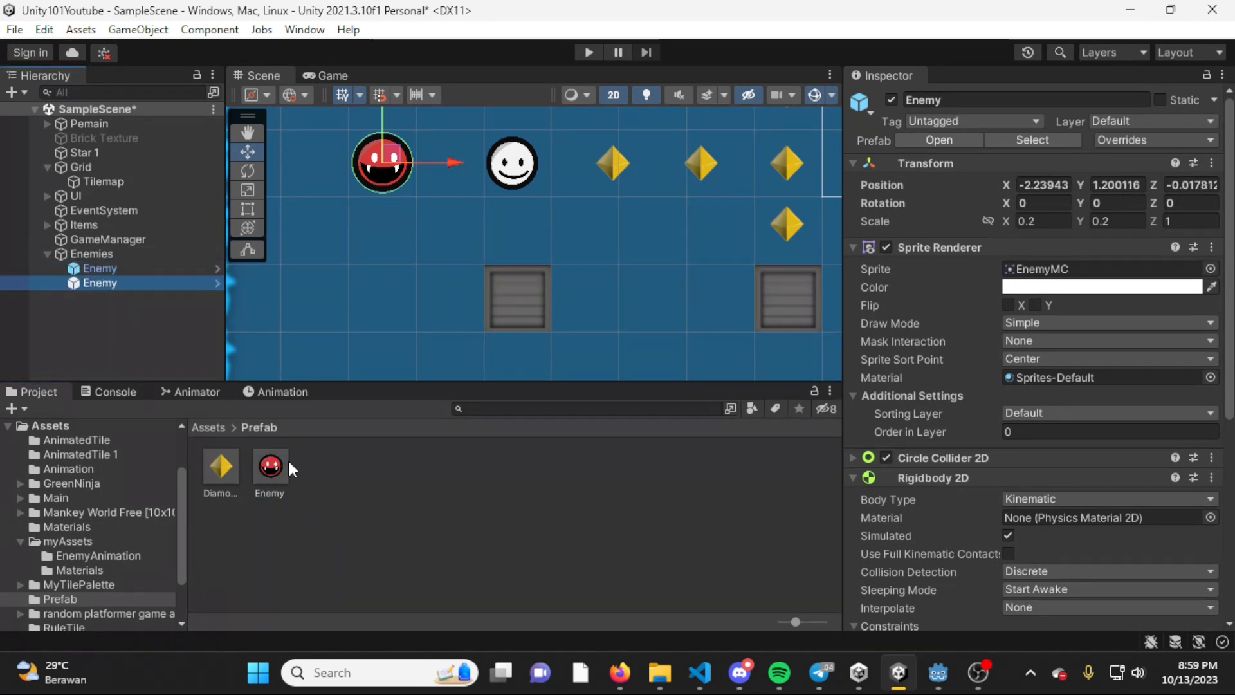
left_click_drag(277, 464, 125, 265)
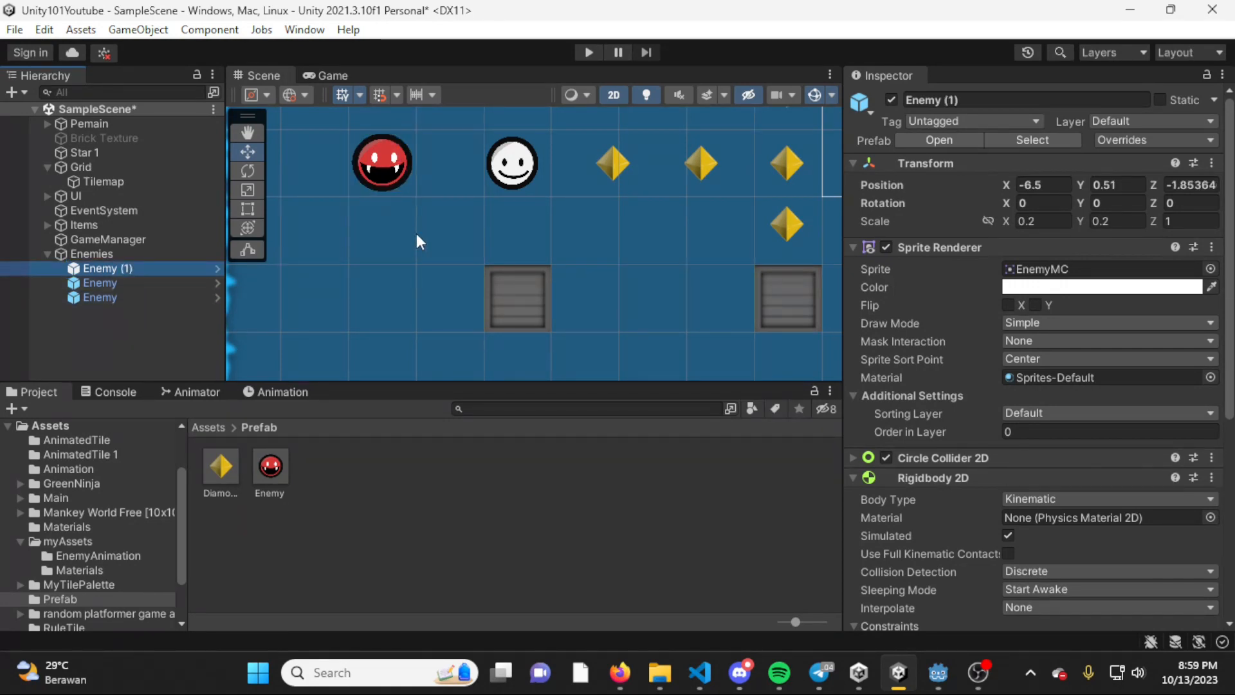
Step: Move Enemy (1) below the lower crates in the arena, to about X 1.67, Y -2.02
scroll(515, 233, "down", 5)
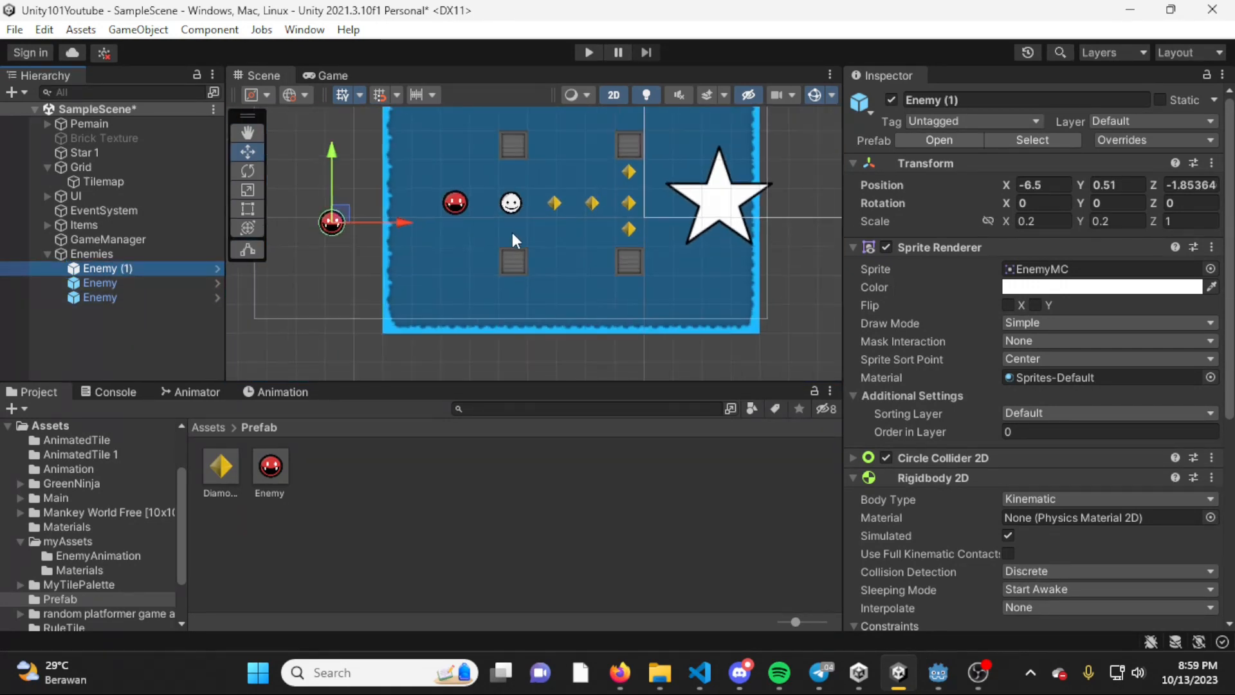
left_click_drag(388, 220, 611, 237)
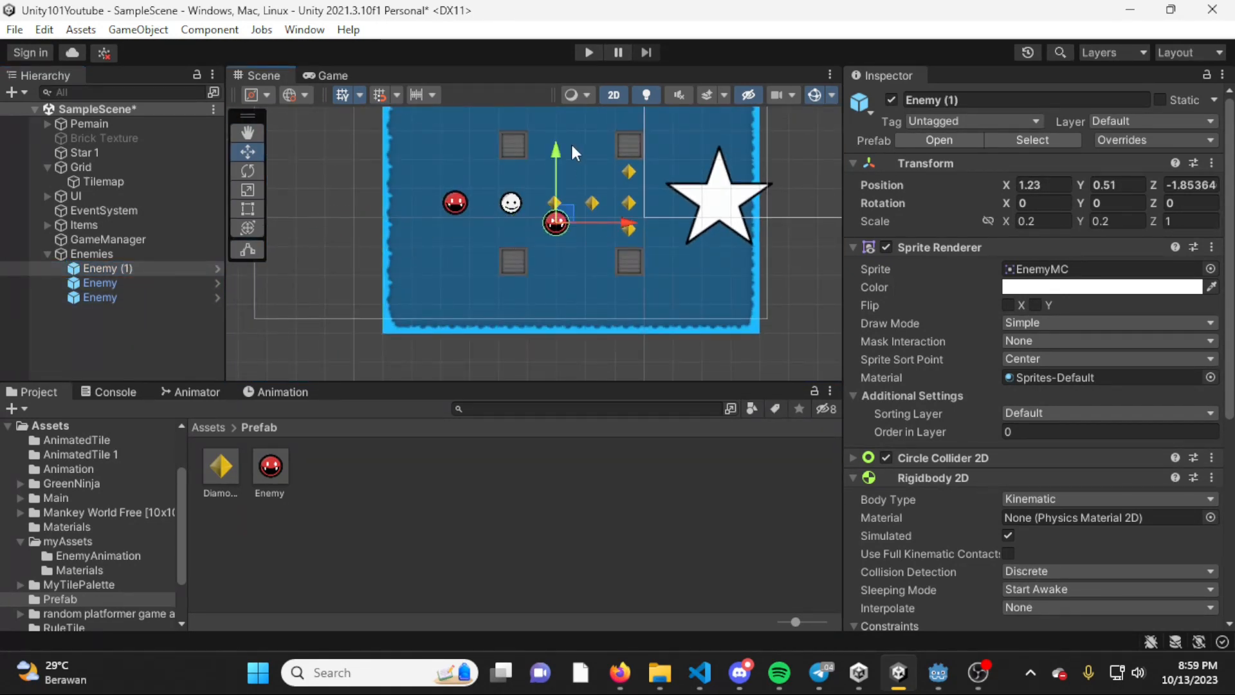
left_click_drag(552, 158, 556, 231)
left_click_drag(623, 298, 635, 304)
Step: Move the last Enemy instance above the upper crates in the arena, to about X 1.88, Y 4.32
left_click(133, 281)
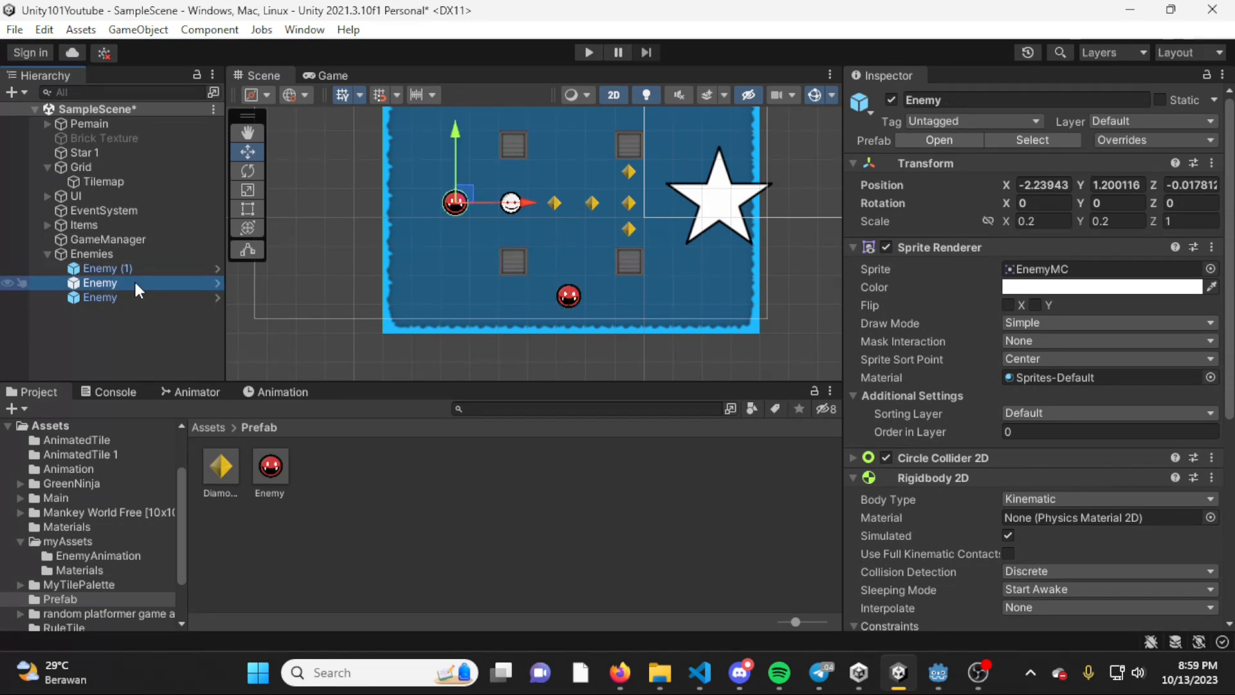
left_click(134, 297)
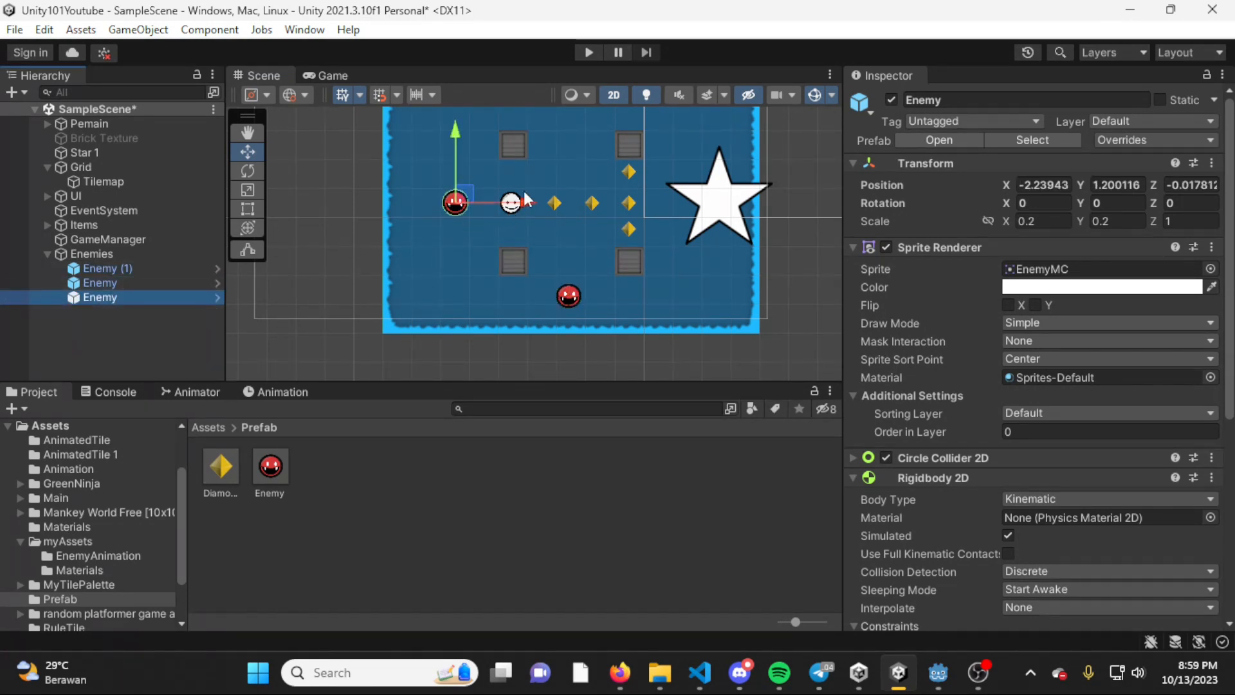
left_click_drag(523, 201, 633, 207)
middle_click_drag(593, 135, 546, 258)
left_click_drag(546, 257, 549, 166)
middle_click_drag(583, 238, 586, 143)
left_click_drag(607, 141, 617, 142)
Step: Run the game and fire the IsDead trigger on each of the three enemies in turn
left_click(586, 51)
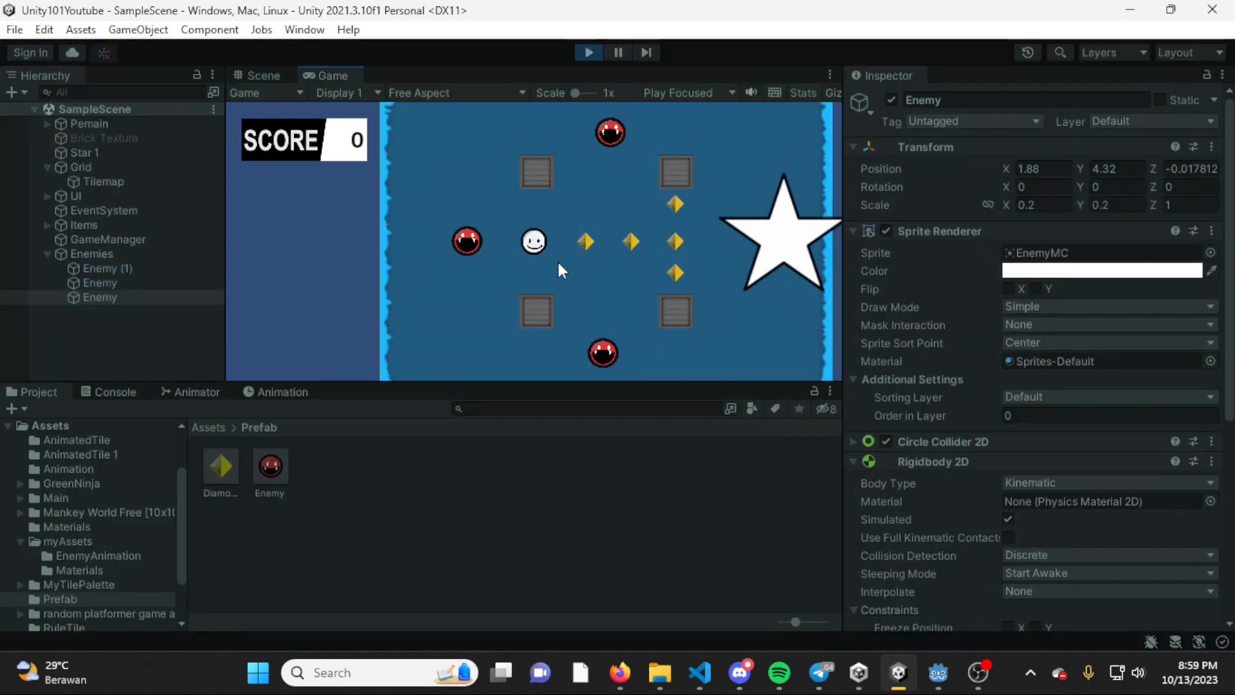
left_click(266, 390)
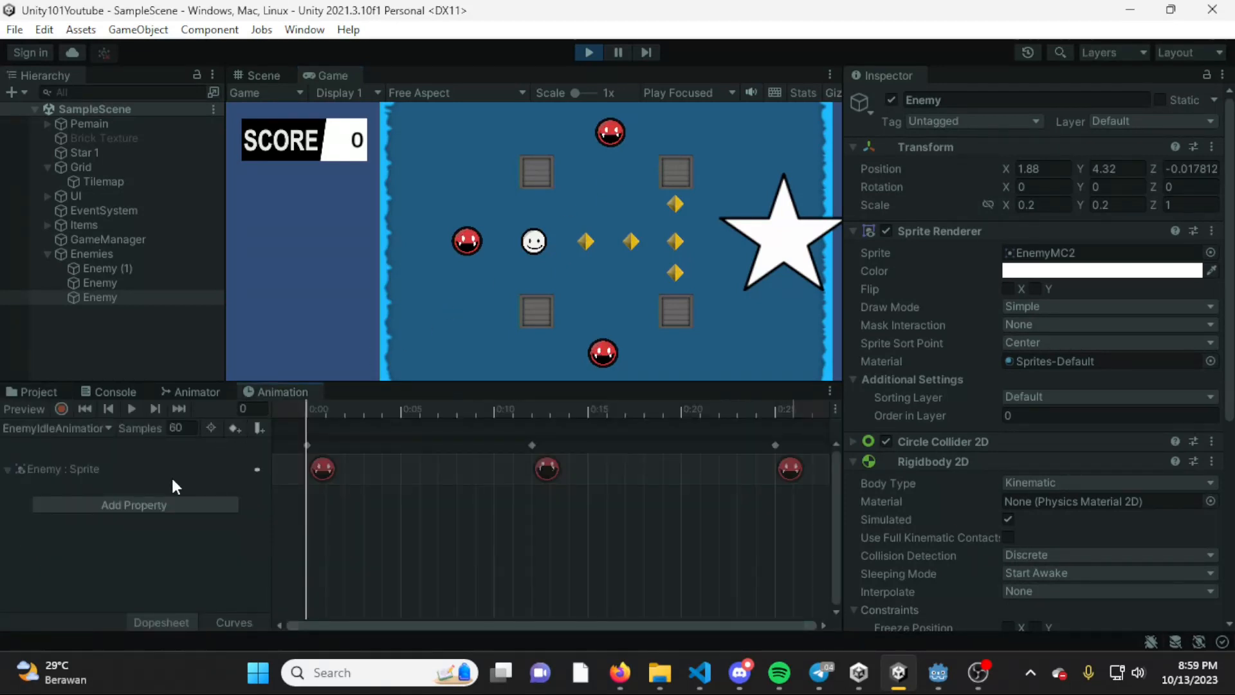
left_click(195, 392)
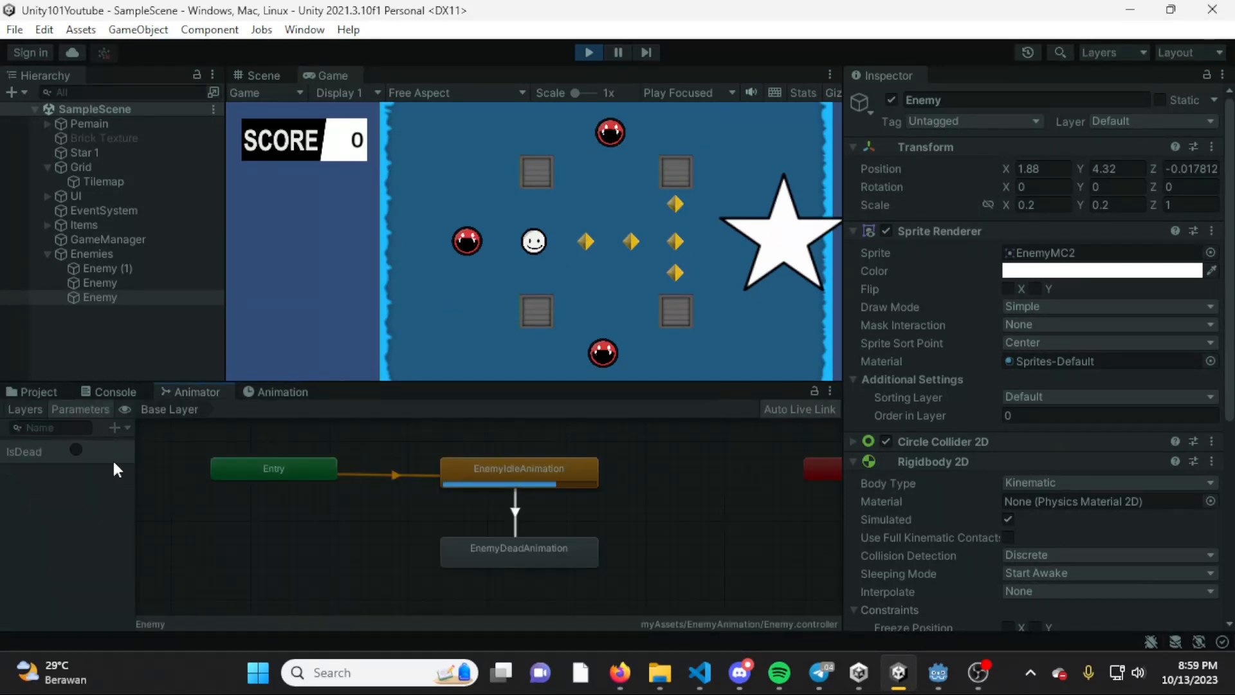
left_click(76, 450)
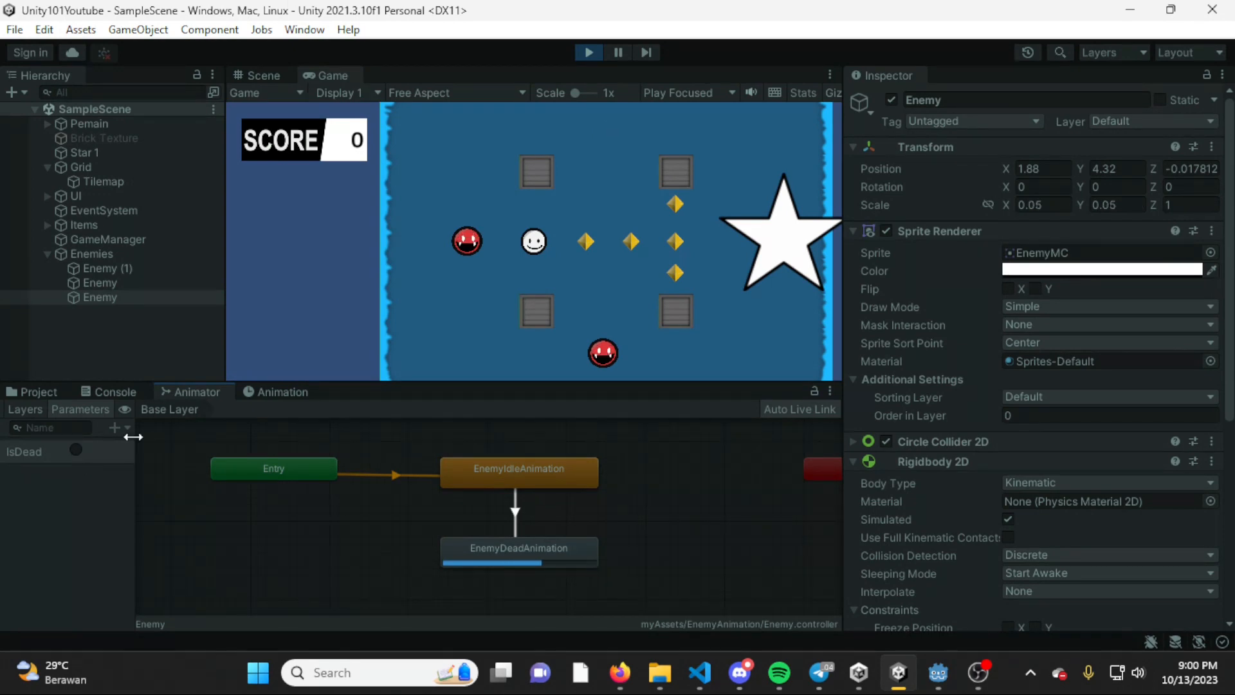
left_click(138, 281)
left_click(77, 450)
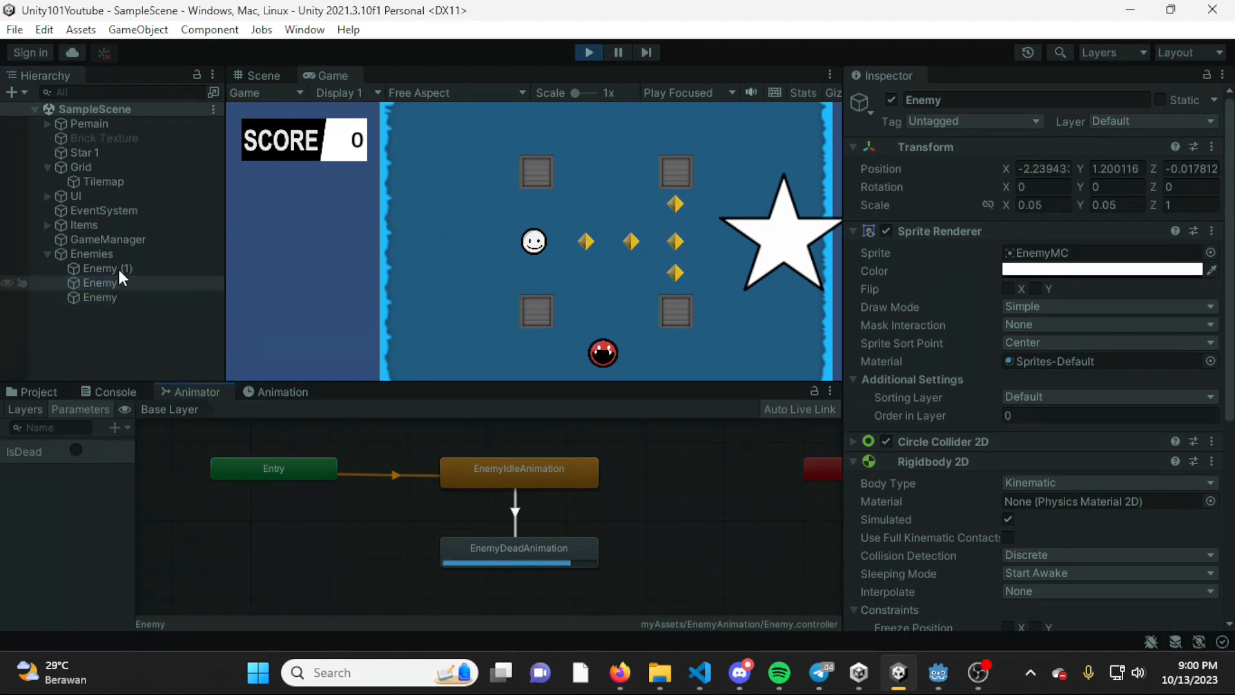
left_click(117, 268)
left_click(75, 450)
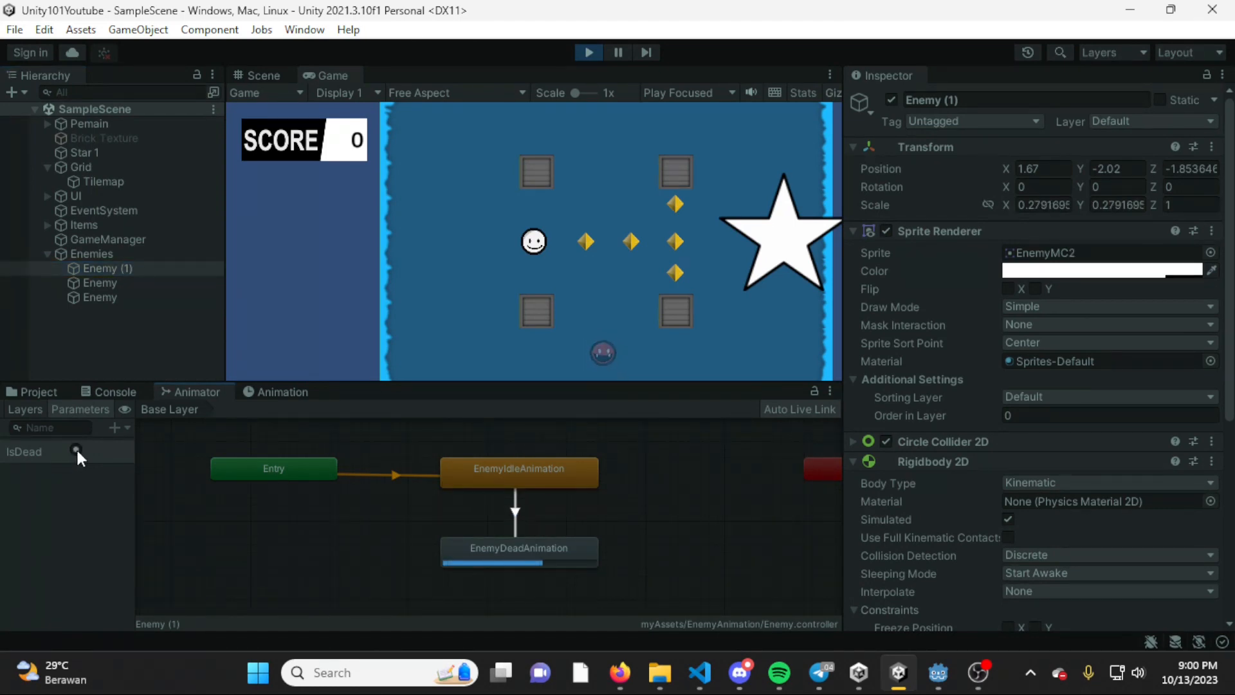
Step: Check the animator state of each of the three enemies in play mode, and stop the game
left_click(96, 283)
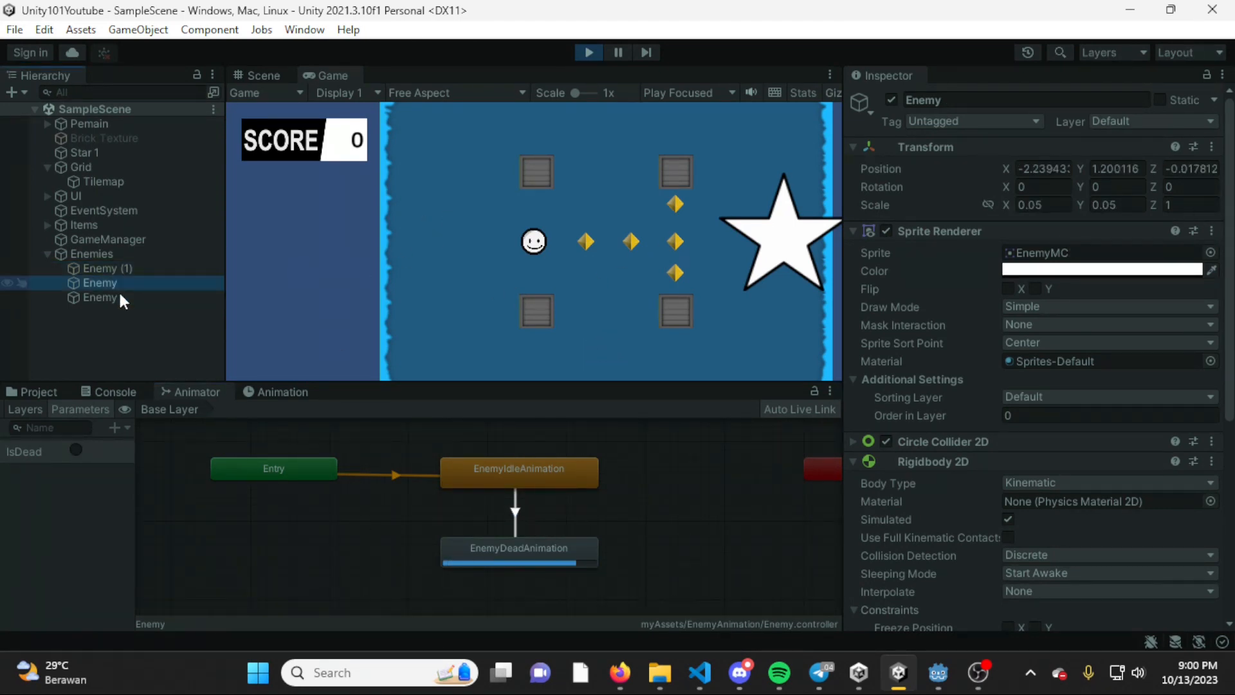
left_click(100, 298)
left_click(128, 268)
left_click(131, 295)
left_click(131, 269)
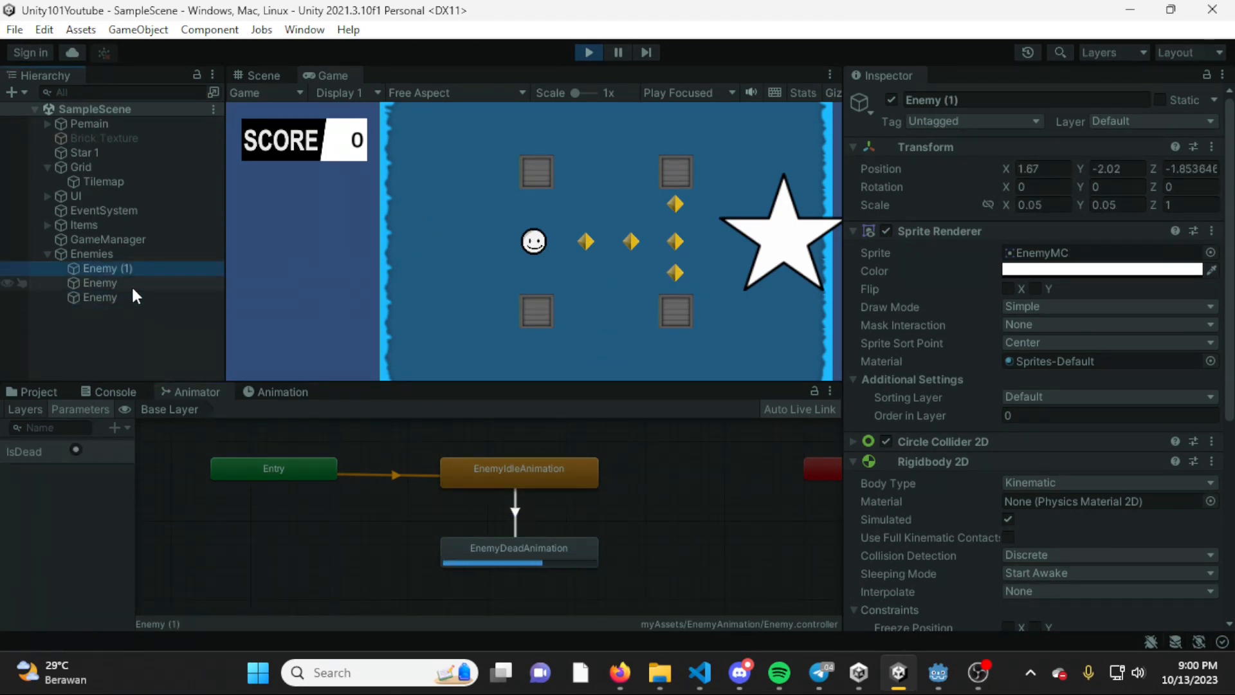
left_click(132, 284)
left_click(132, 293)
left_click(589, 52)
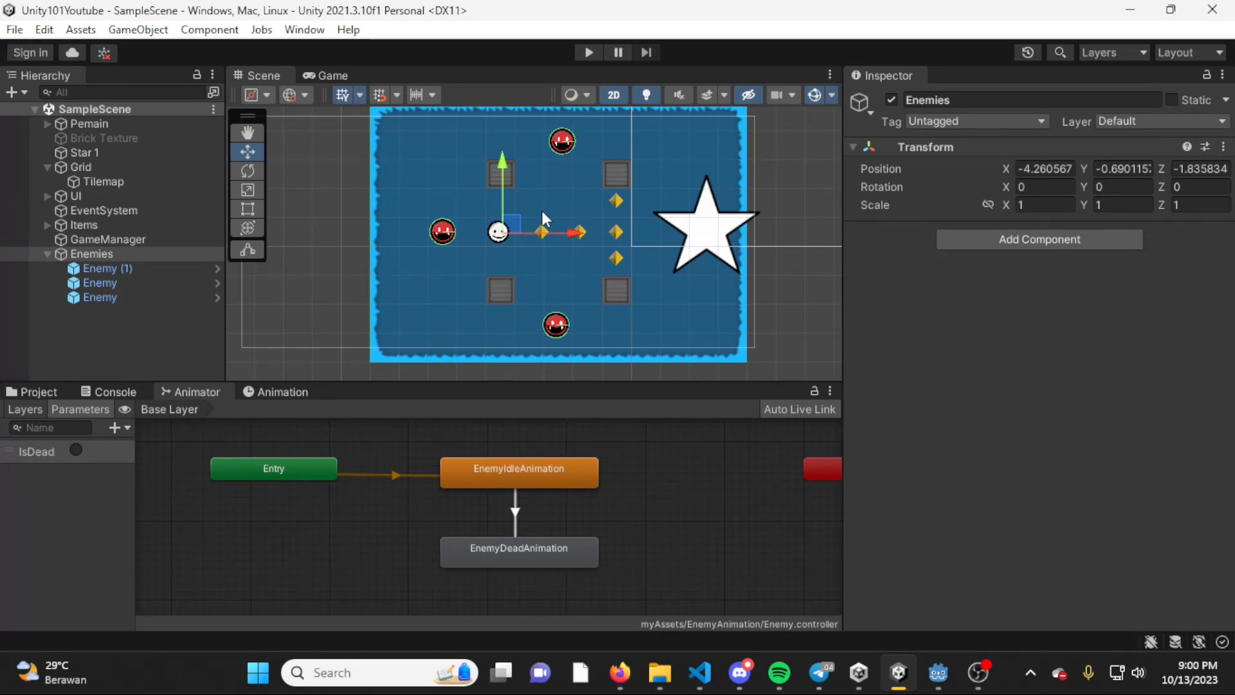
scroll(541, 210, "up", 2)
middle_click_drag(601, 277, 608, 264)
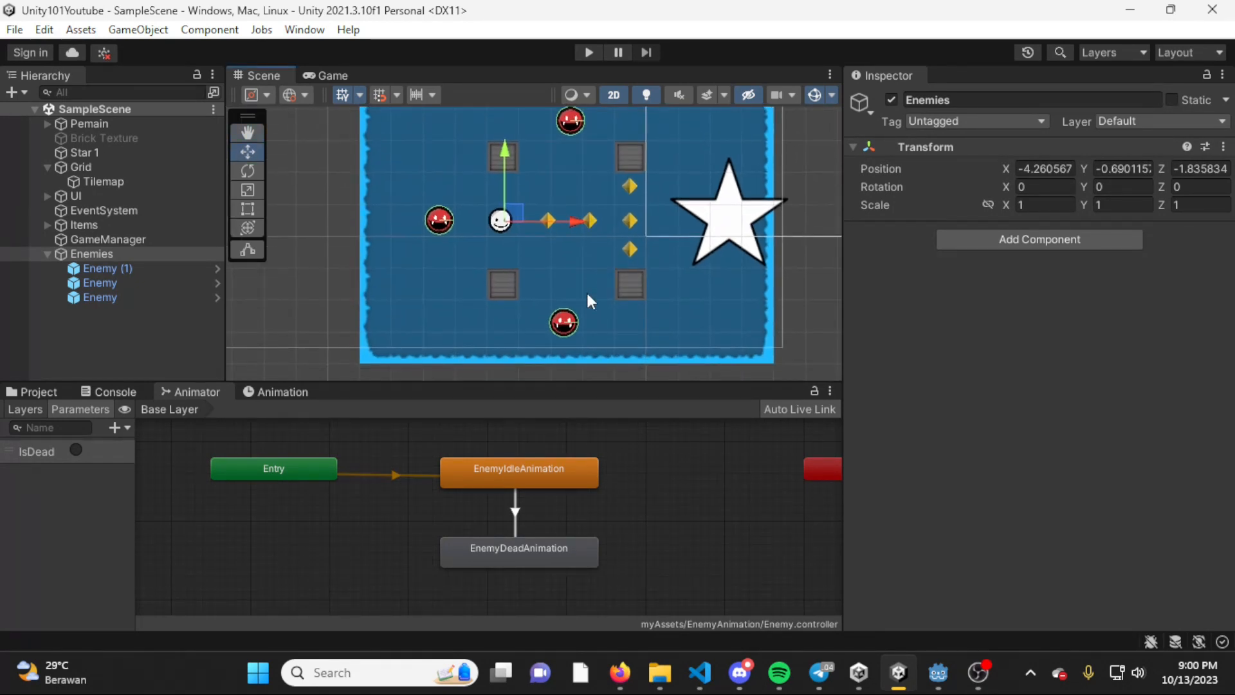